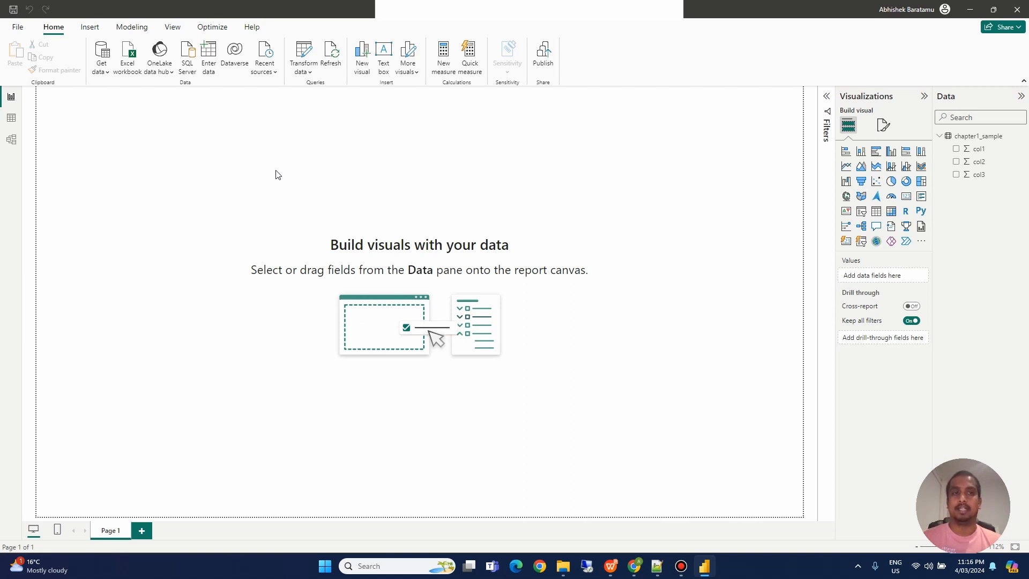
Step: Import Customer.csv from the PowerBI - Data Samples folder as a Text/CSV source and load it into the report
{"action": "left_click", "coordinate": [104, 53]}
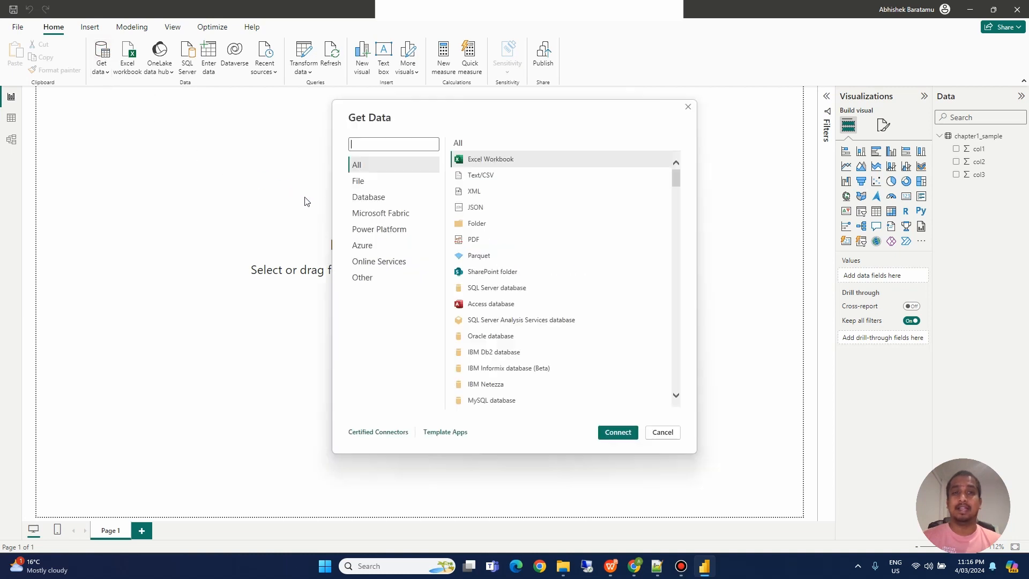
{"action": "left_click", "coordinate": [471, 176]}
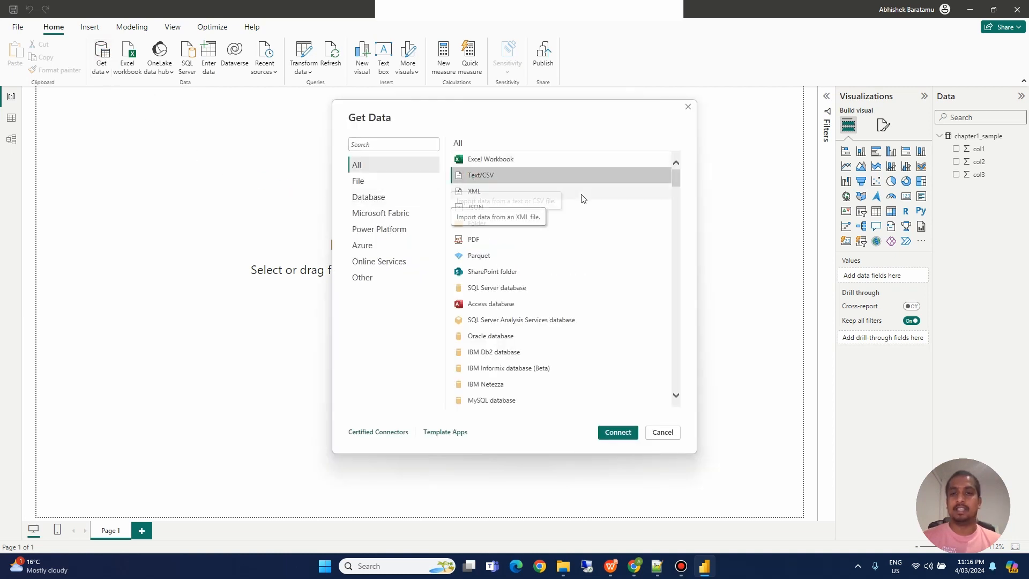
{"action": "left_click", "coordinate": [618, 432]}
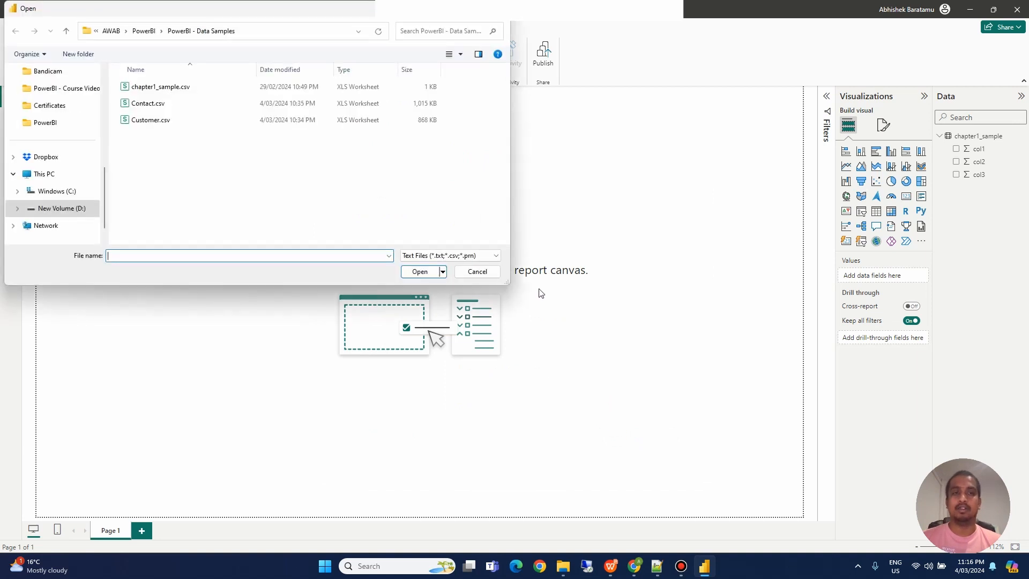
{"action": "left_click", "coordinate": [166, 106]}
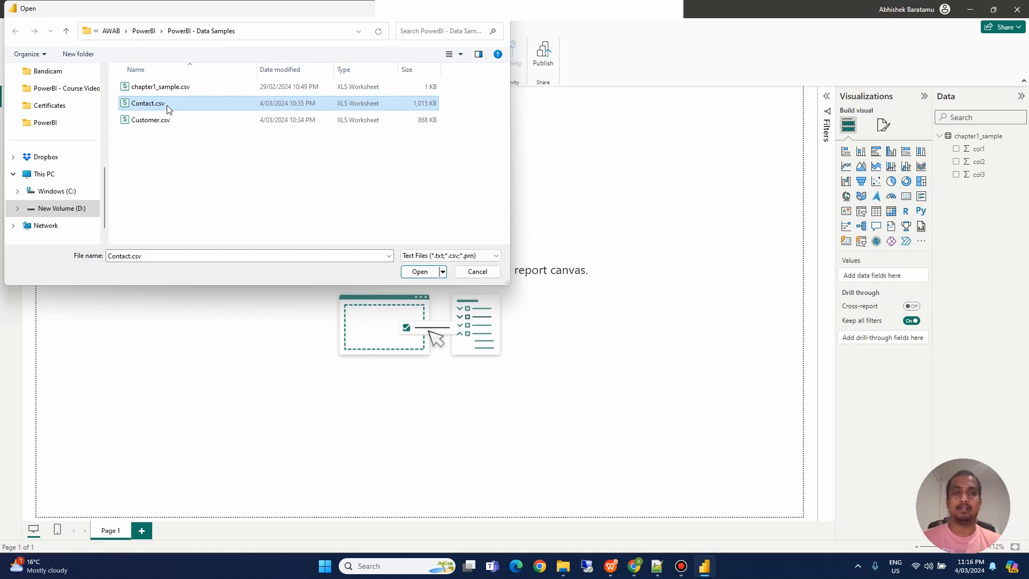
{"action": "left_click", "coordinate": [157, 122]}
{"action": "left_click", "coordinate": [421, 271]}
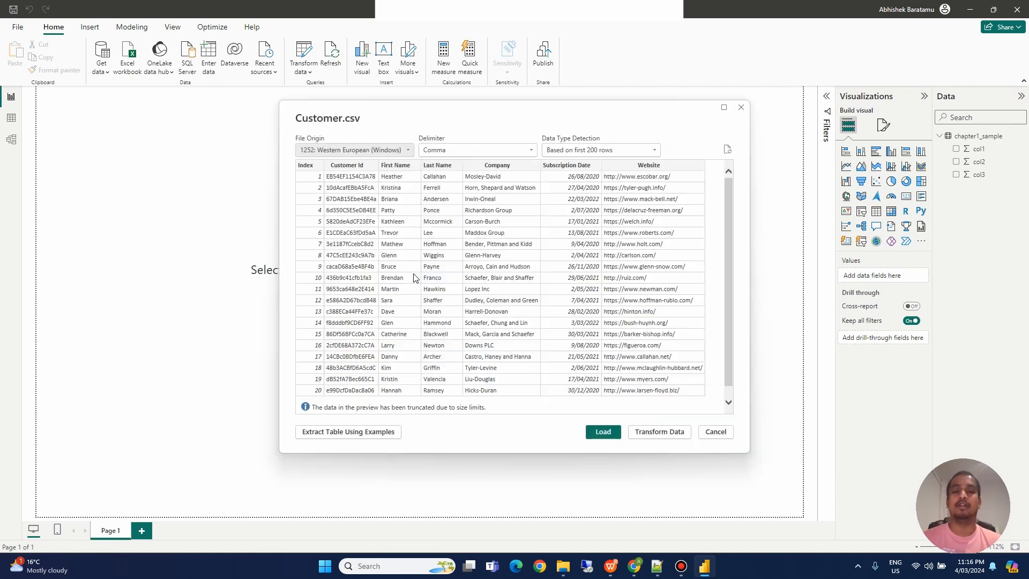
{"action": "left_click", "coordinate": [595, 432]}
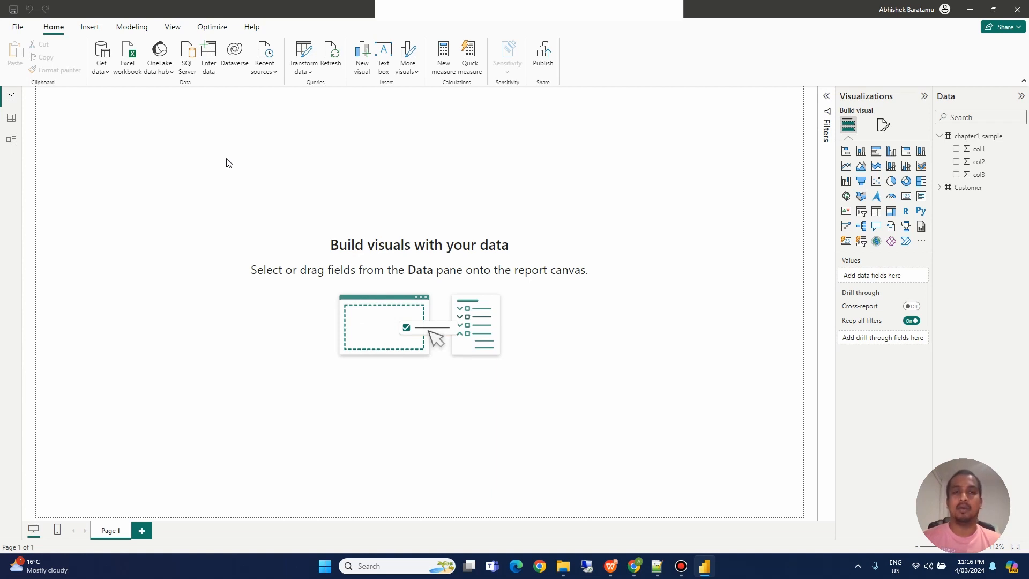
Step: Open the loaded data in the Power Query Editor and display the Customer query
{"action": "left_click", "coordinate": [305, 54]}
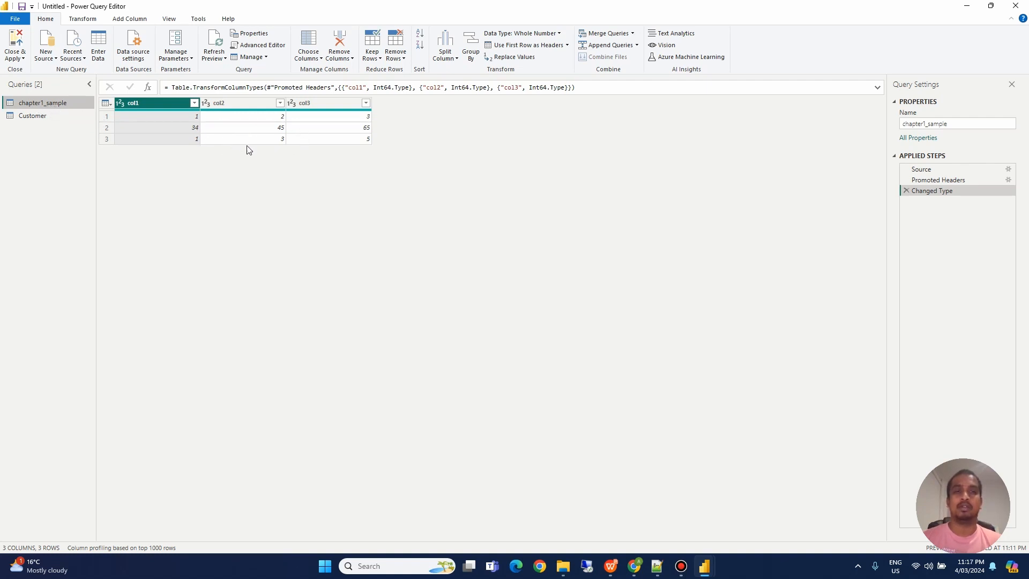
{"action": "left_click", "coordinate": [34, 115]}
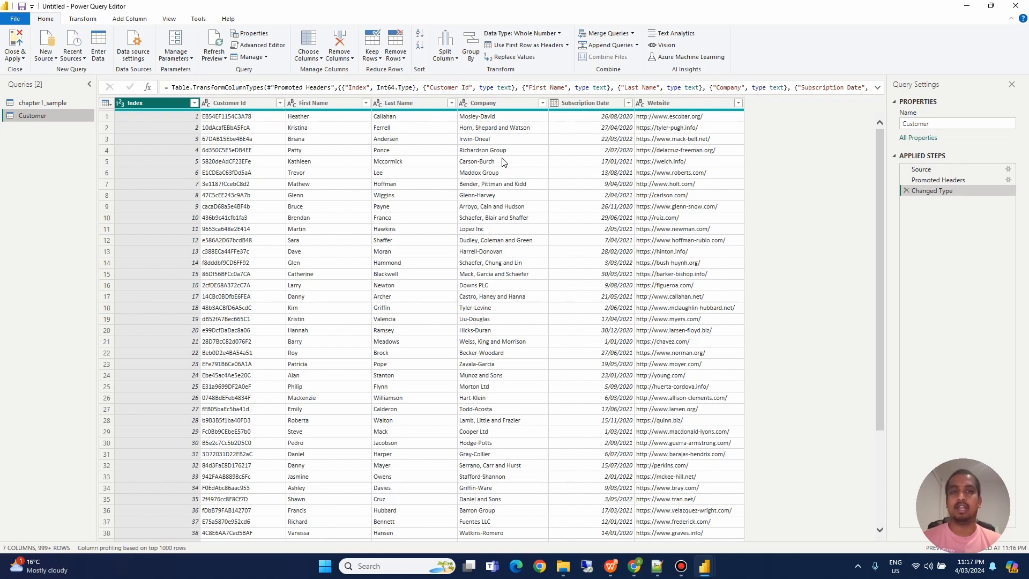
Step: Examine the Customer table's columns from Index to Website, and the Customer Id type in the query formula
{"action": "left_click", "coordinate": [242, 104]}
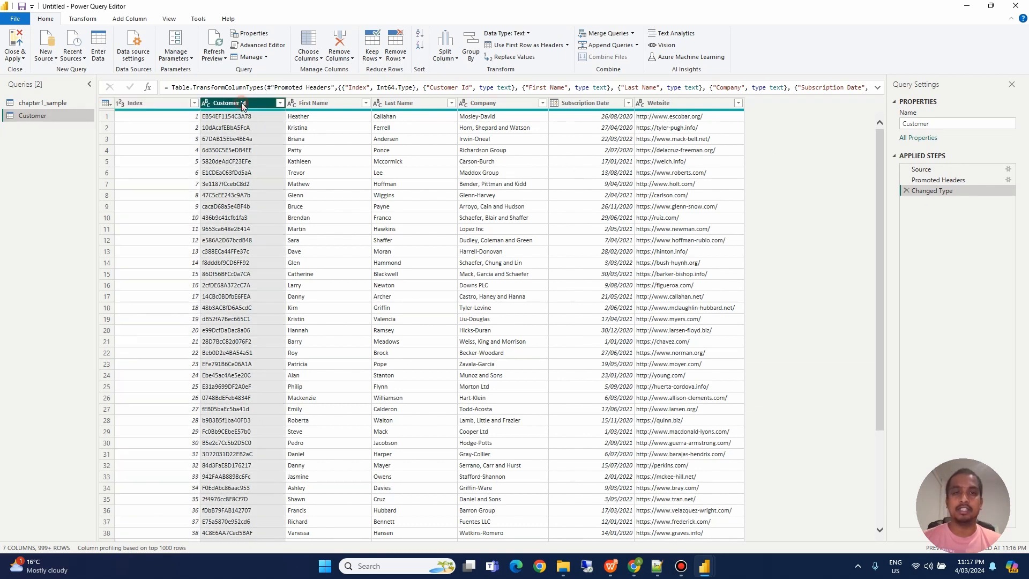
{"action": "left_click", "coordinate": [322, 110]}
{"action": "left_click", "coordinate": [423, 110]}
{"action": "left_click", "coordinate": [502, 107]}
{"action": "left_click", "coordinate": [573, 107]}
{"action": "left_click", "coordinate": [651, 107]}
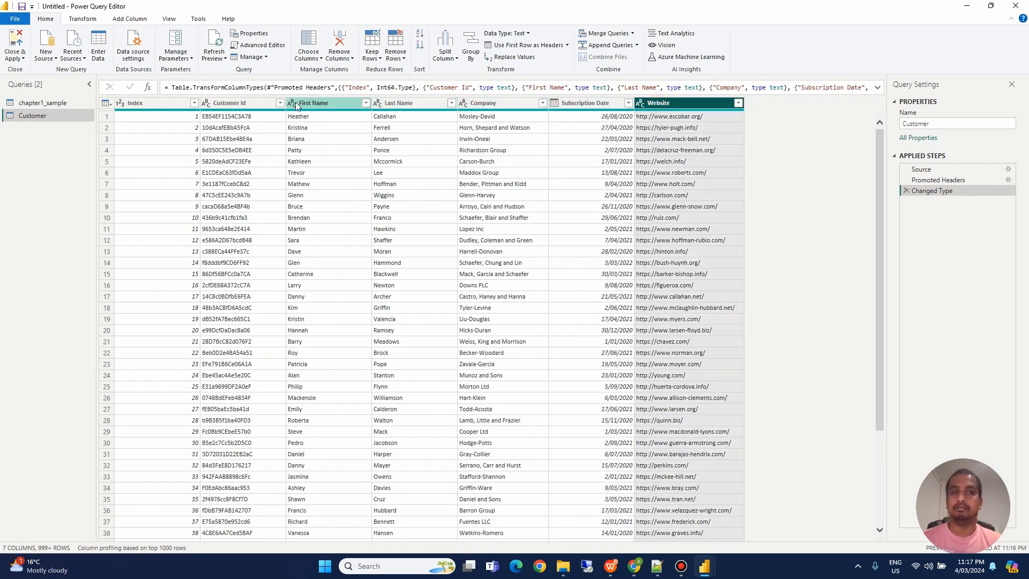
{"action": "left_click", "coordinate": [239, 108]}
{"action": "left_click", "coordinate": [155, 109]}
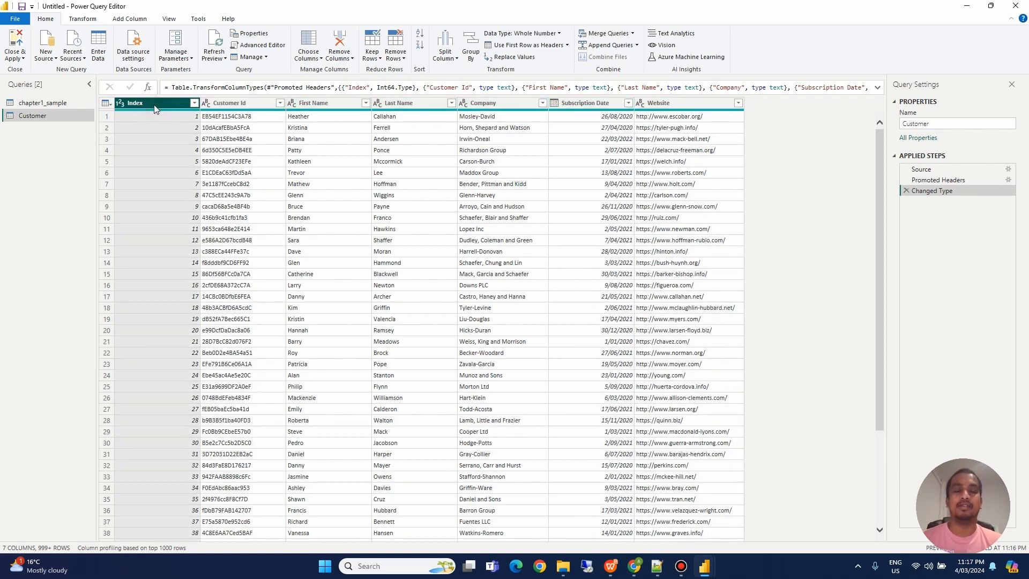
{"action": "left_click", "coordinate": [240, 109]}
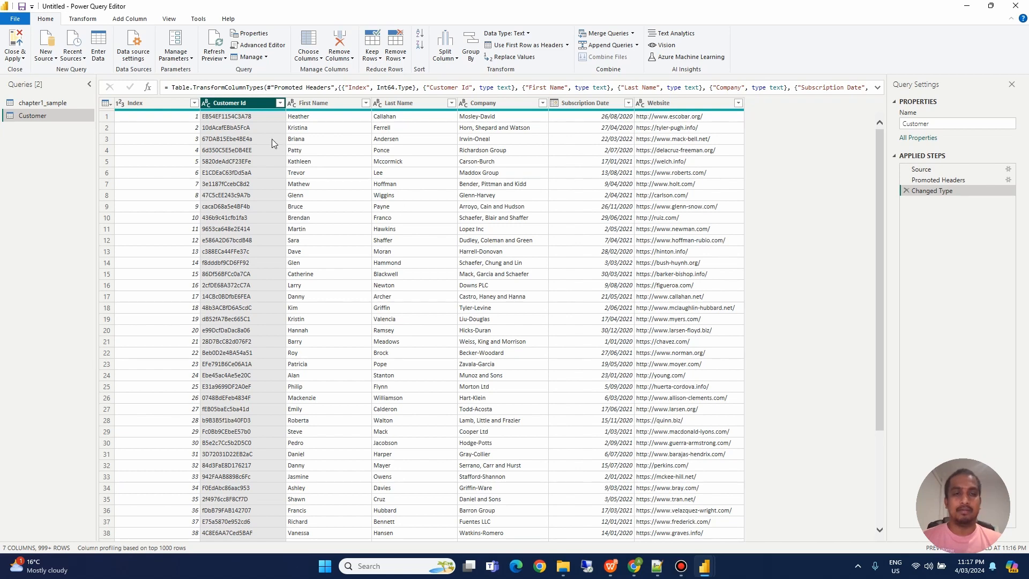
{"action": "left_click", "coordinate": [296, 87]}
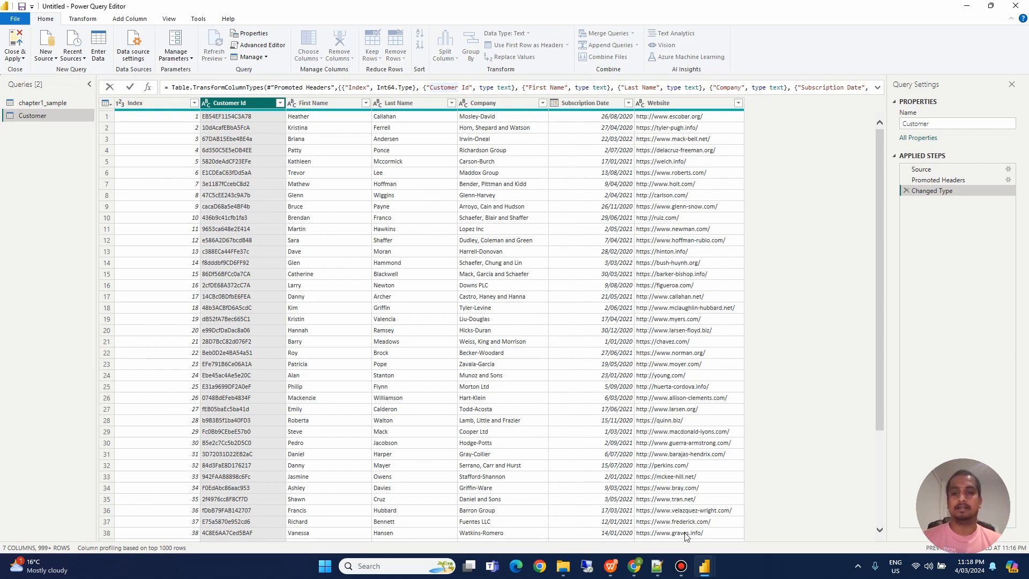
Step: Switch to the WPS presentation, review the data profiling topics on the Chapter II agenda slide, and return to the Power Query Editor
{"action": "left_click", "coordinate": [613, 569]}
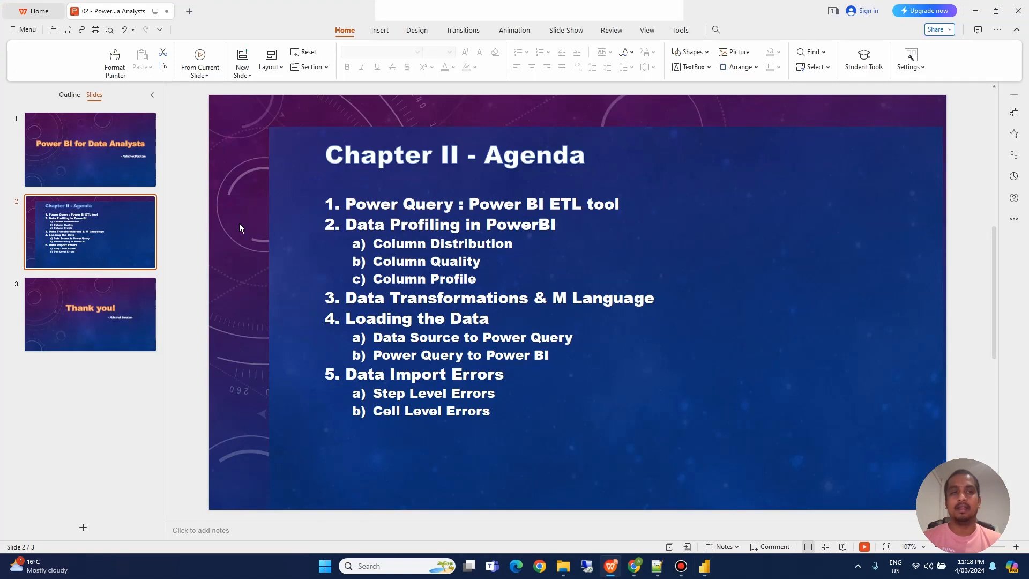
{"action": "left_click_drag", "start_coordinate": [356, 225], "coordinate": [520, 266]}
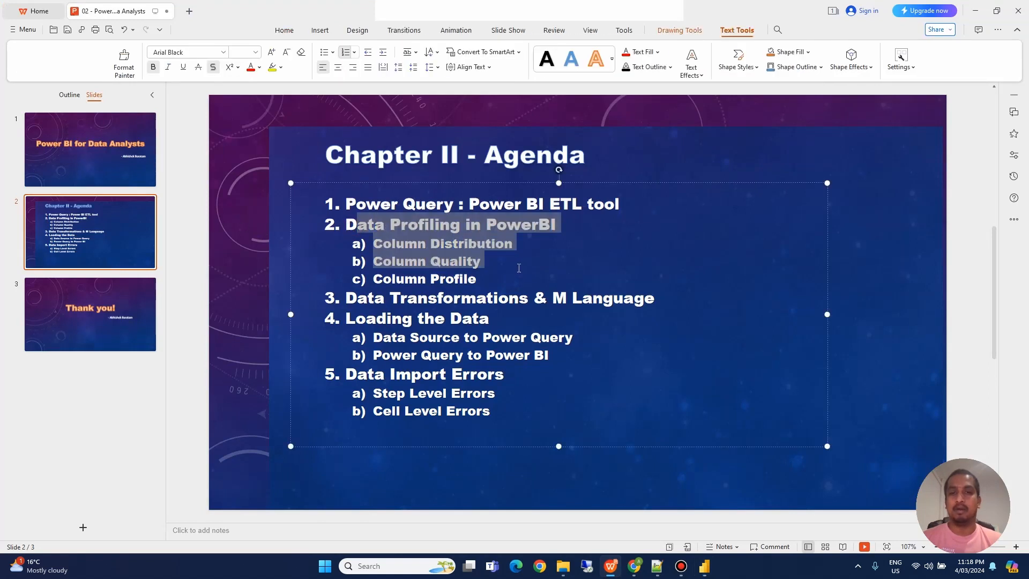
{"action": "left_click", "coordinate": [900, 224]}
{"action": "left_click", "coordinate": [899, 120]}
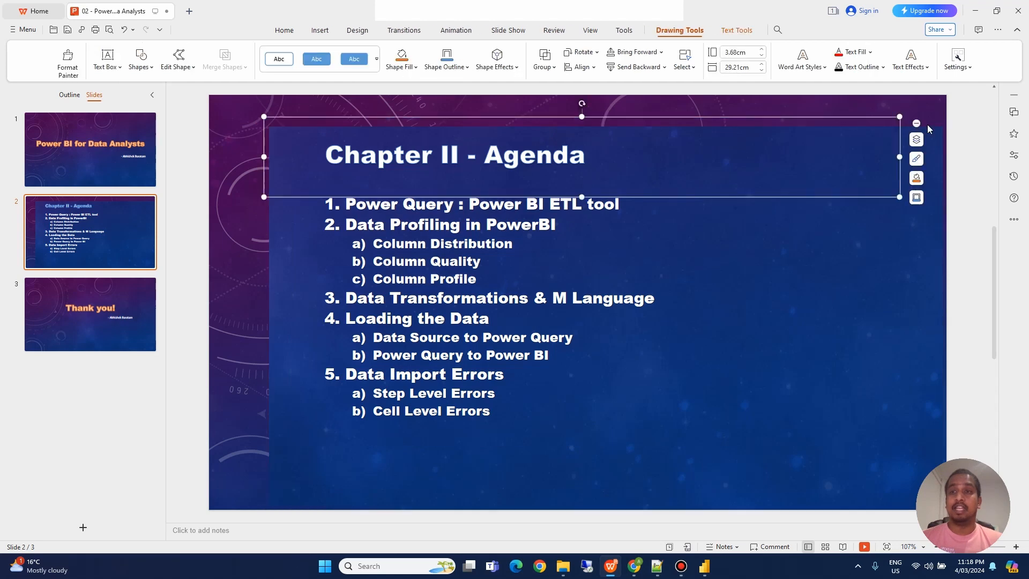
{"action": "left_click", "coordinate": [960, 105]}
{"action": "left_click", "coordinate": [976, 12]}
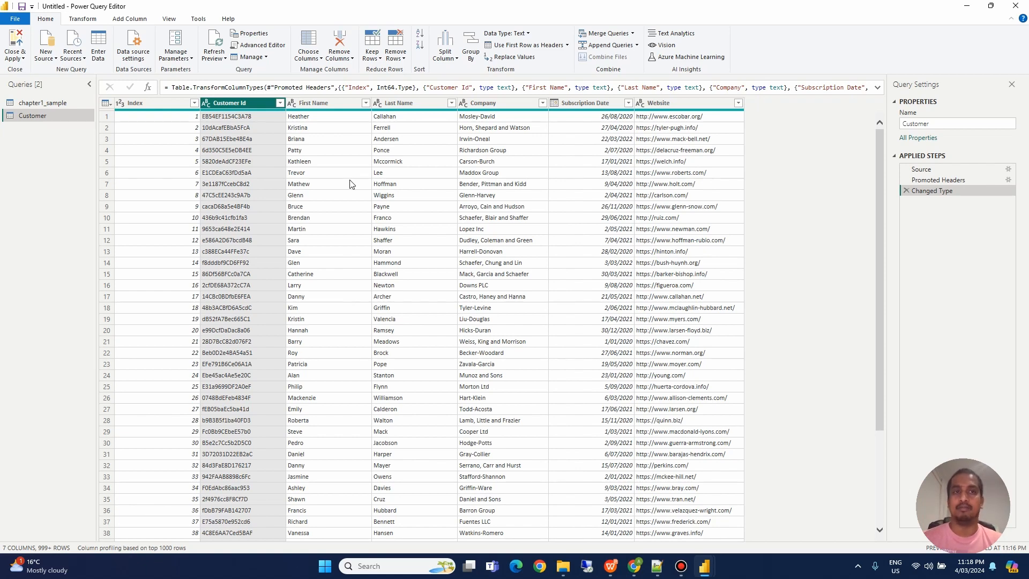
Step: Switch to the presentation again and highlight Data Profiling in PowerBI, Column Distribution, Column Quality and Column Profile one after another on the agenda slide
{"action": "left_click", "coordinate": [611, 566]}
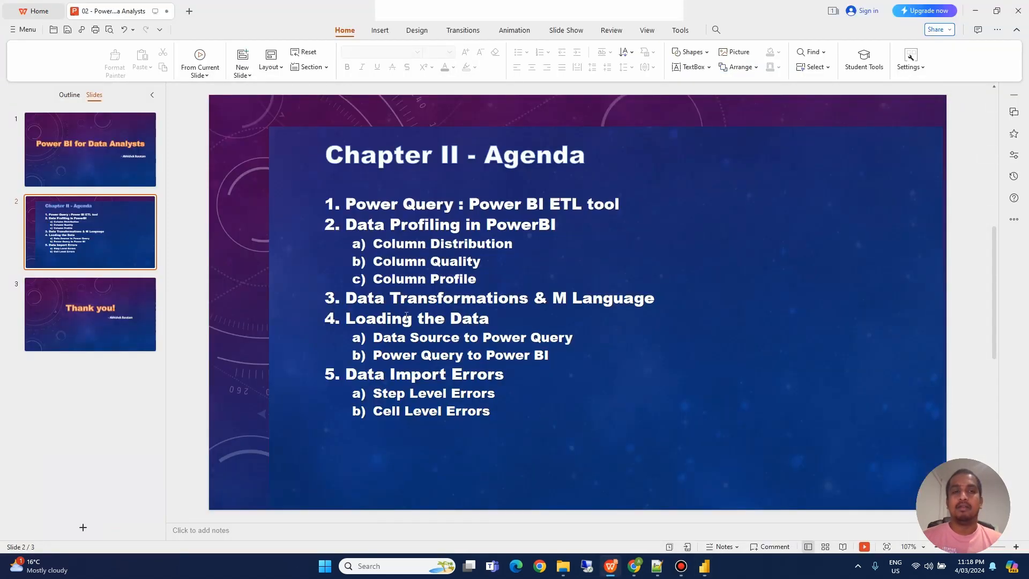
{"action": "left_click_drag", "start_coordinate": [345, 224], "coordinate": [556, 227]}
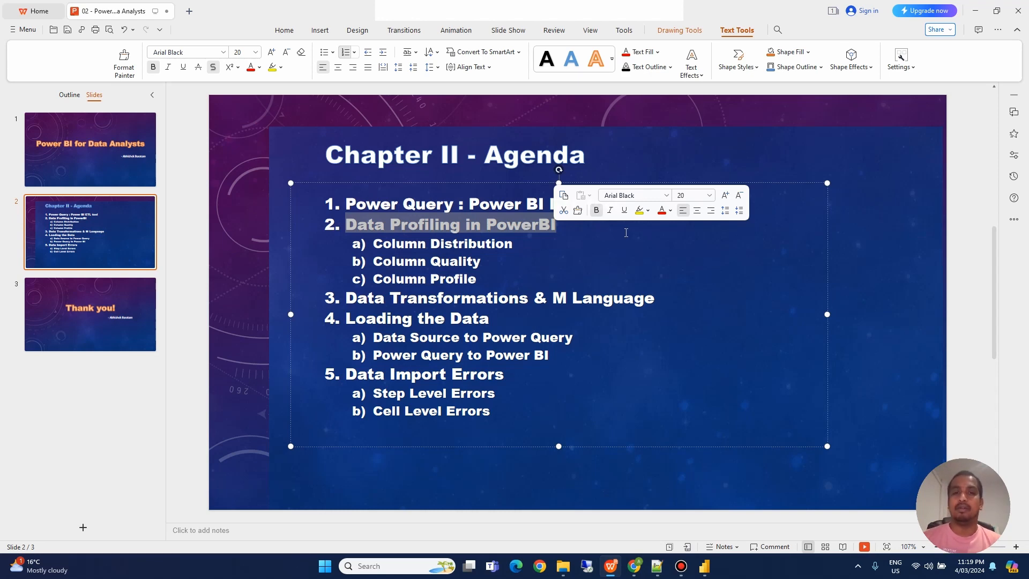
{"action": "left_click", "coordinate": [263, 250]}
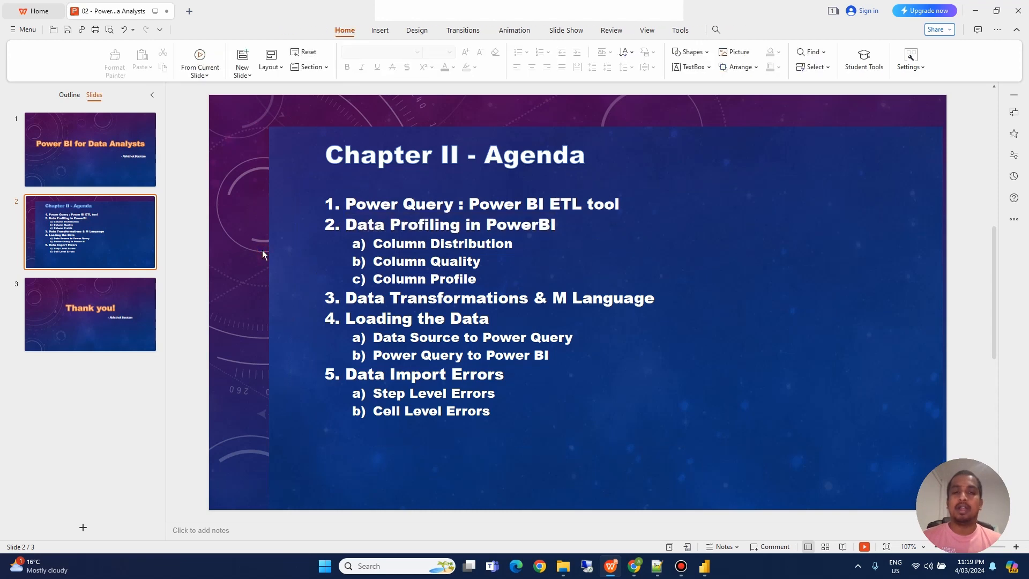
{"action": "left_click_drag", "start_coordinate": [375, 245], "coordinate": [514, 247]}
{"action": "left_click_drag", "start_coordinate": [374, 262], "coordinate": [486, 263]}
{"action": "left_click_drag", "start_coordinate": [374, 280], "coordinate": [480, 284]}
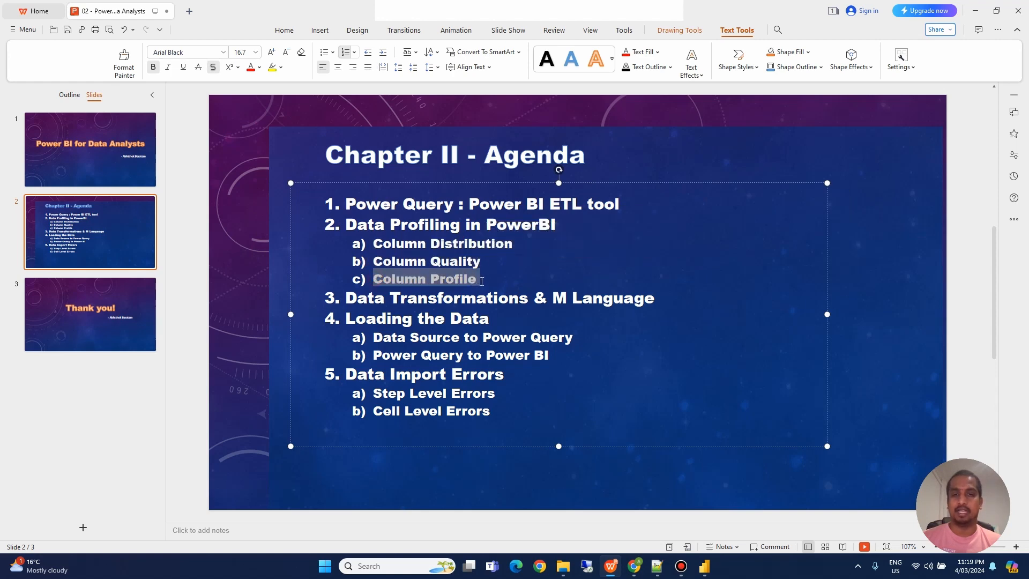
{"action": "left_click", "coordinate": [256, 290]}
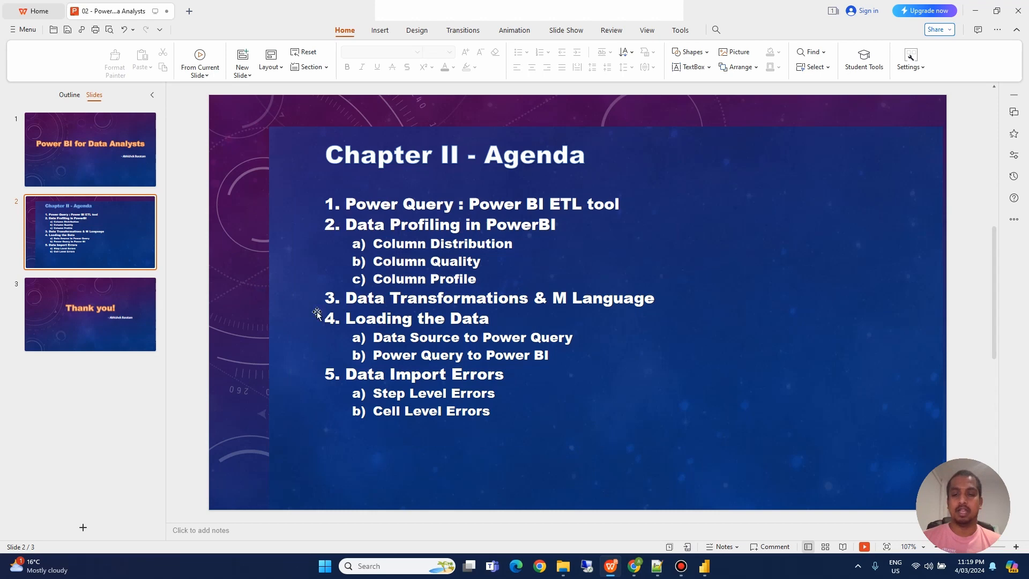
Step: Switch back to the Power Query Editor and turn on column distribution for the Customer query's data preview
{"action": "mouse_move", "coordinate": [702, 569]}
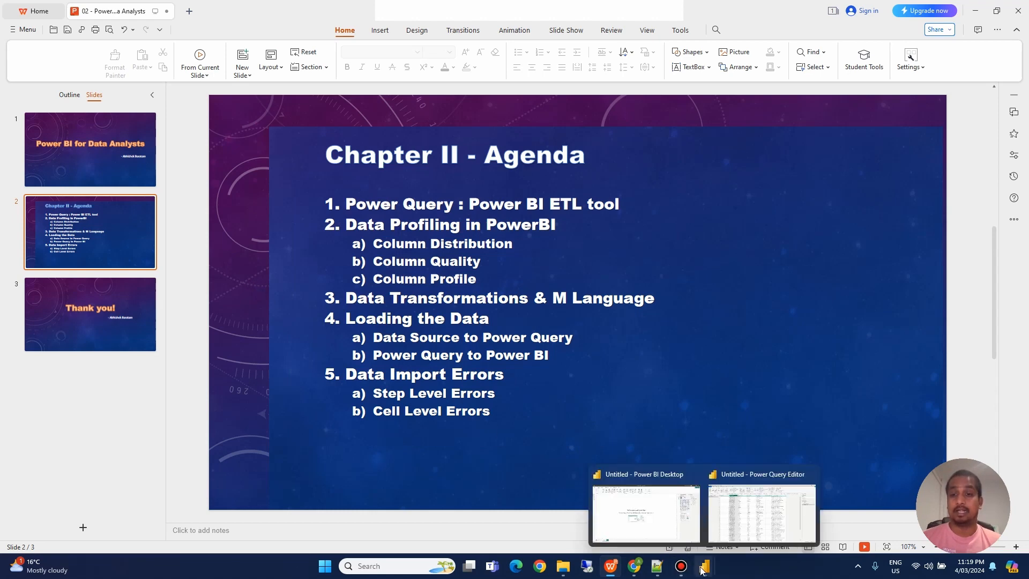
{"action": "mouse_move", "coordinate": [753, 519]}
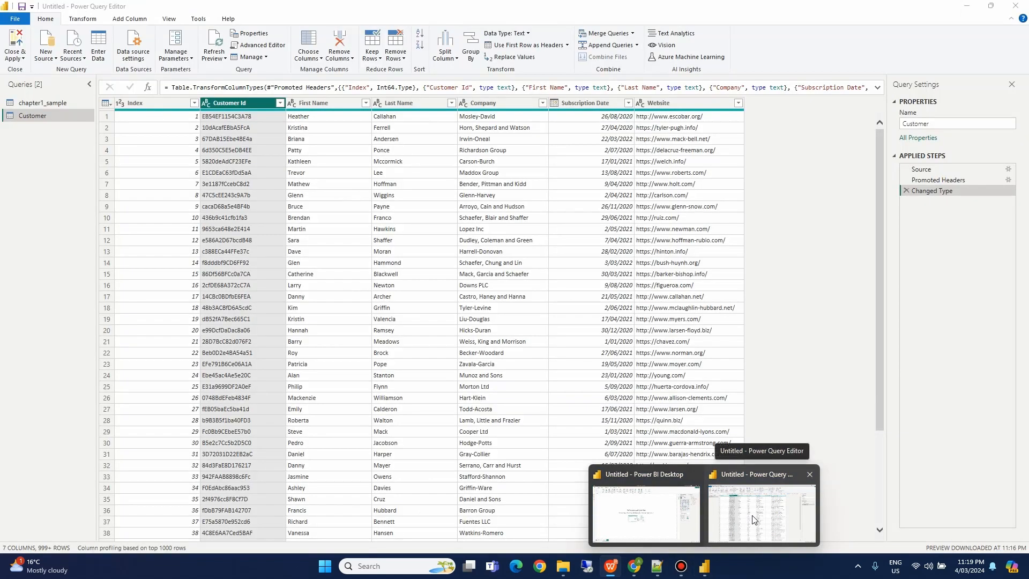
{"action": "left_click", "coordinate": [754, 519]}
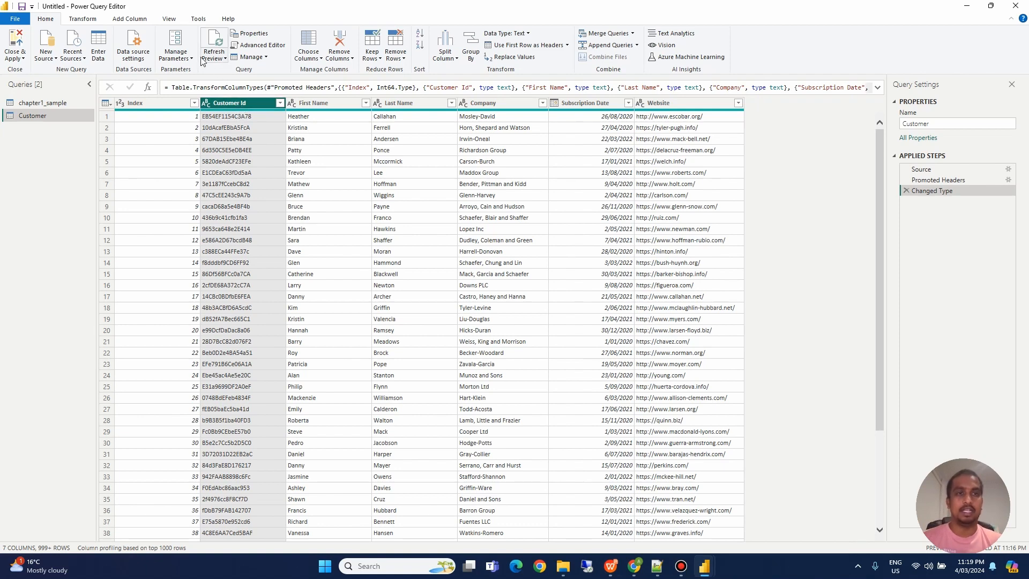
{"action": "left_click", "coordinate": [169, 20]}
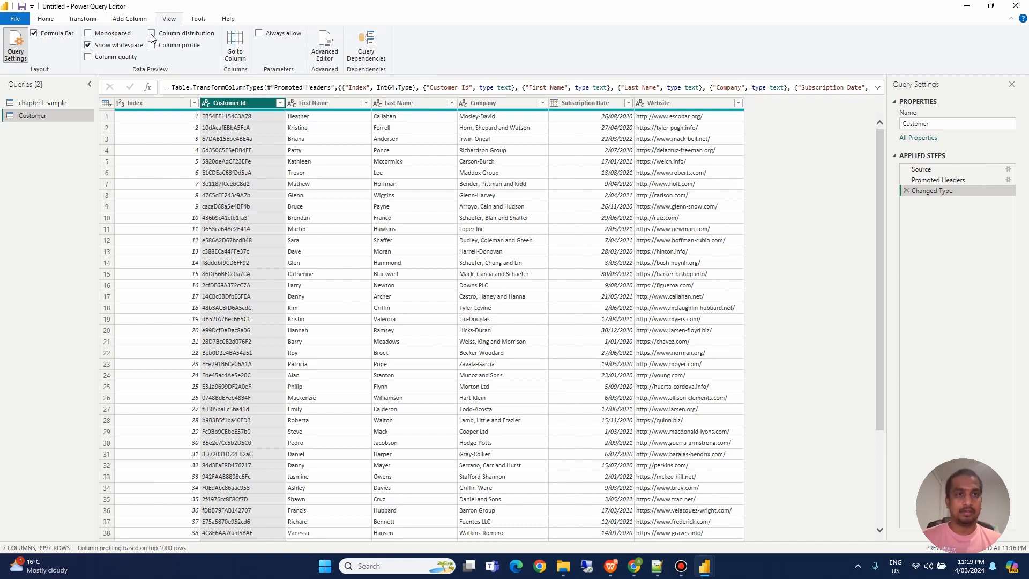
{"action": "left_click", "coordinate": [152, 35]}
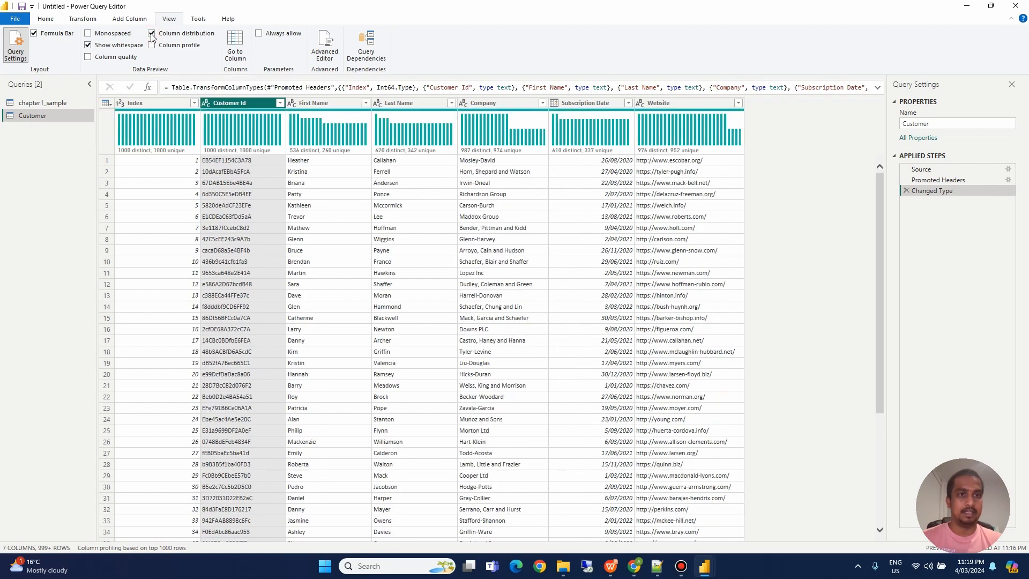
Step: Examine the distinct and unique value counts of the Index, Customer Id, First Name and Last Name columns
{"action": "mouse_move", "coordinate": [317, 143]}
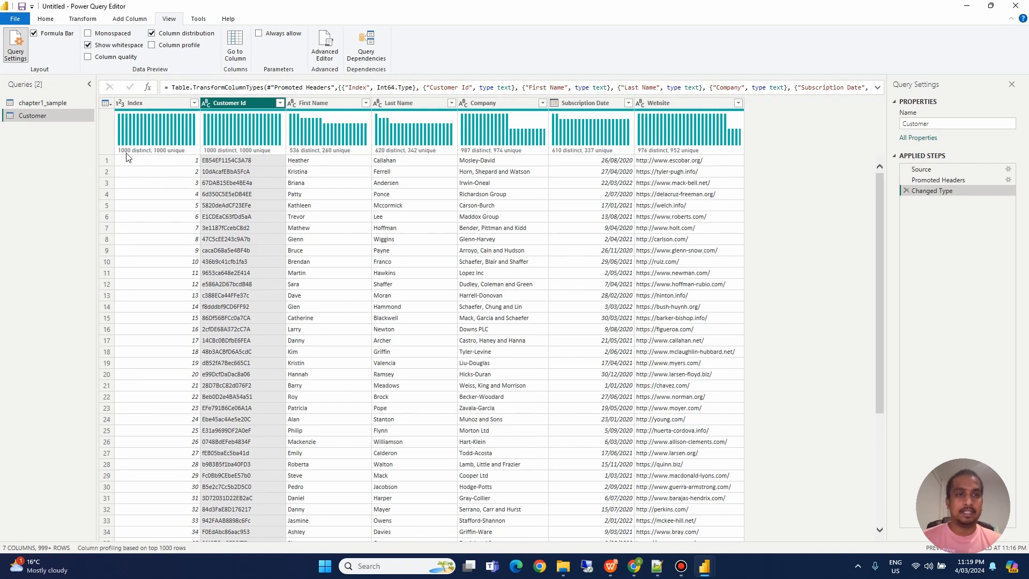
{"action": "mouse_move", "coordinate": [130, 155]}
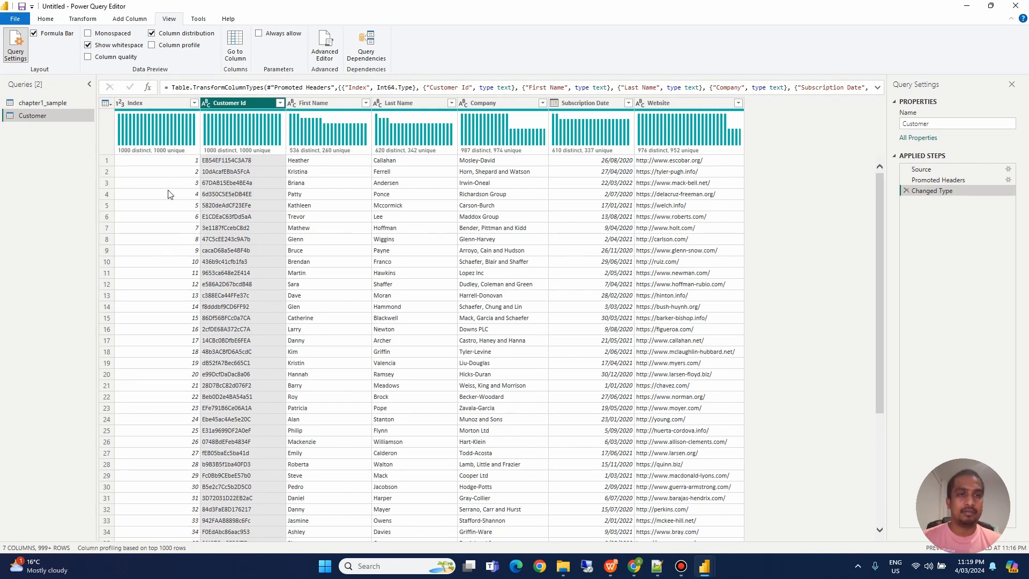
{"action": "left_click", "coordinate": [162, 103]}
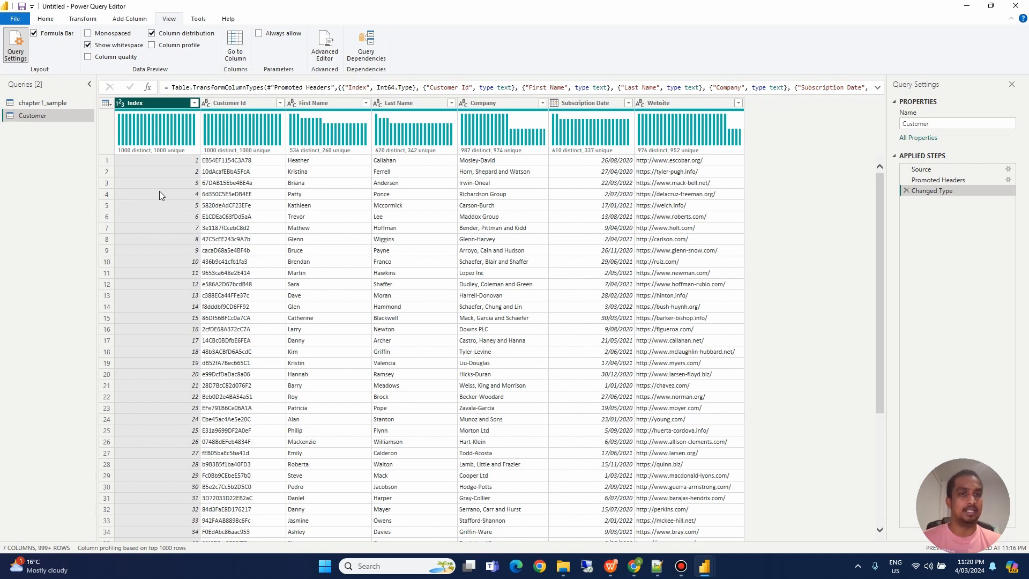
{"action": "left_click", "coordinate": [236, 101]}
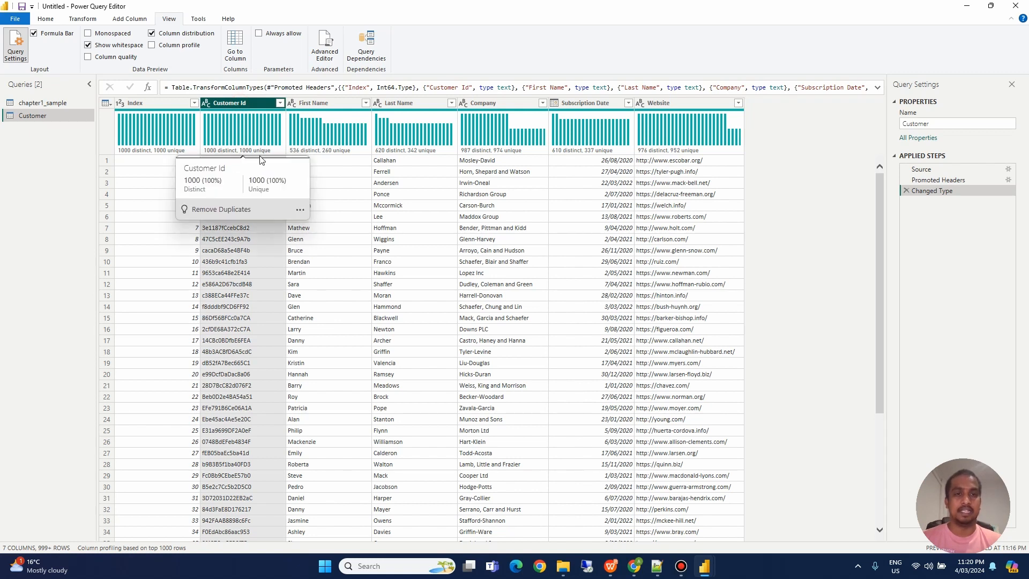
{"action": "left_click", "coordinate": [330, 105]}
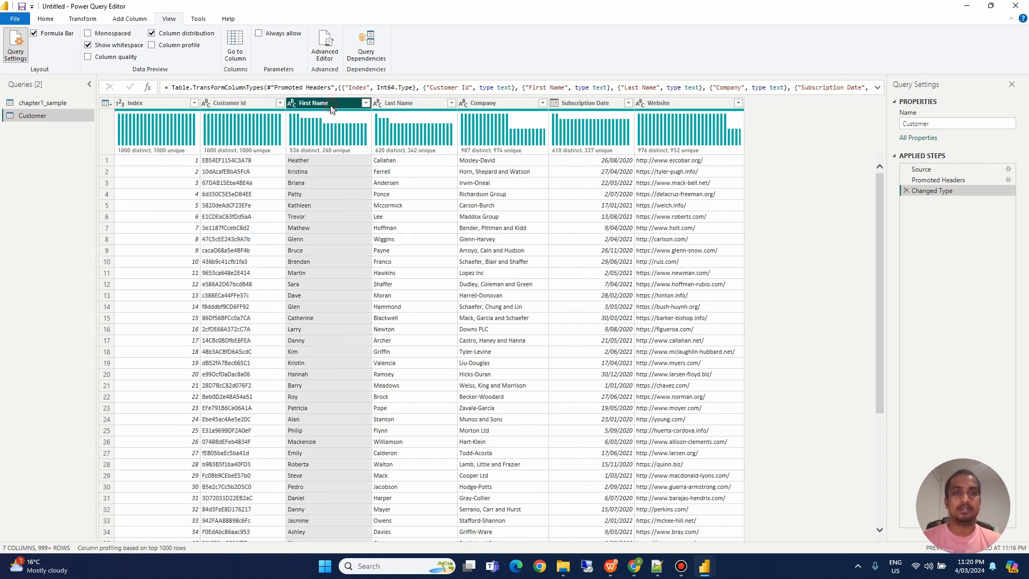
{"action": "left_click", "coordinate": [339, 219]}
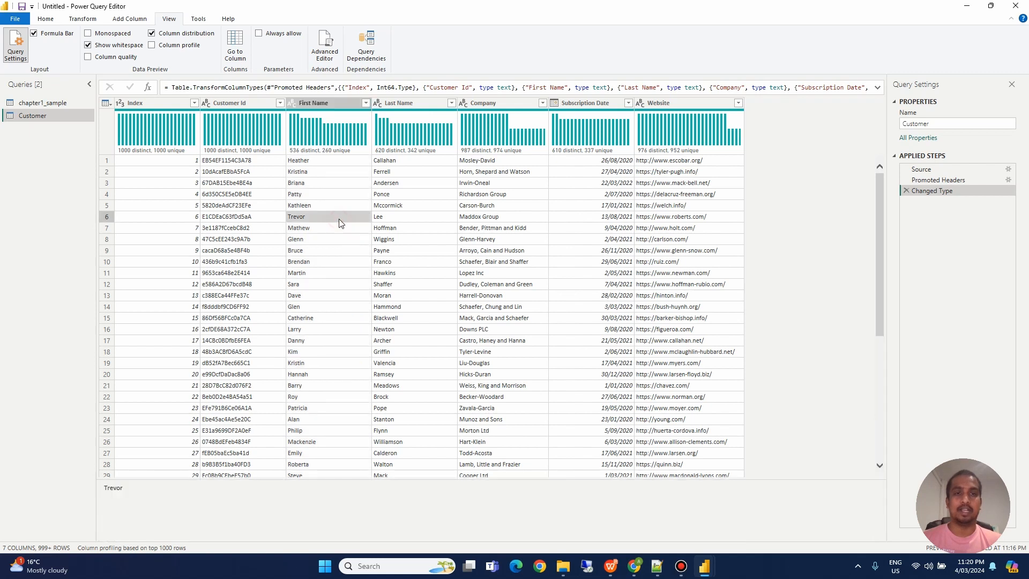
{"action": "left_click", "coordinate": [334, 184]}
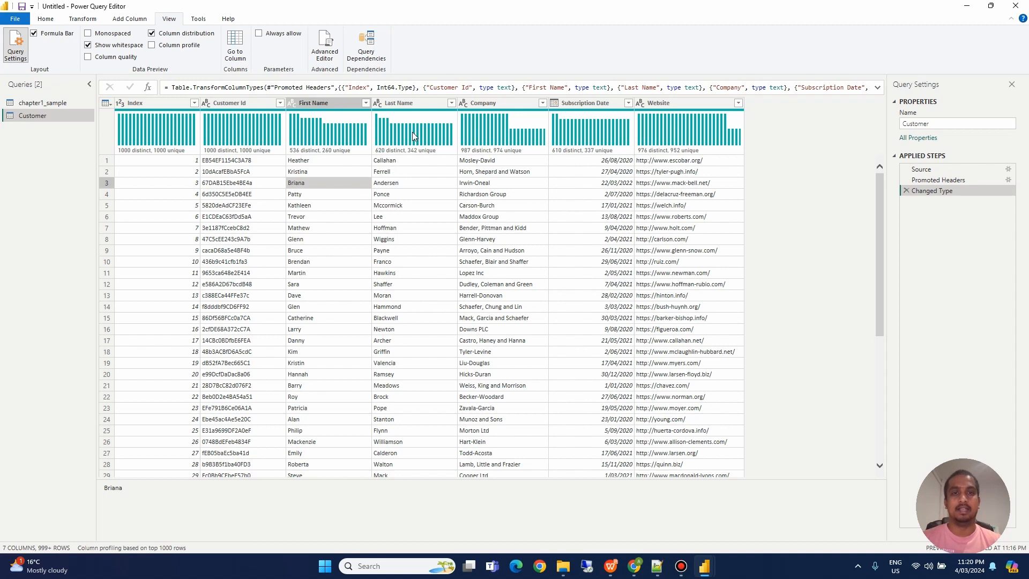
{"action": "left_click", "coordinate": [412, 103]}
{"action": "mouse_move", "coordinate": [396, 151]}
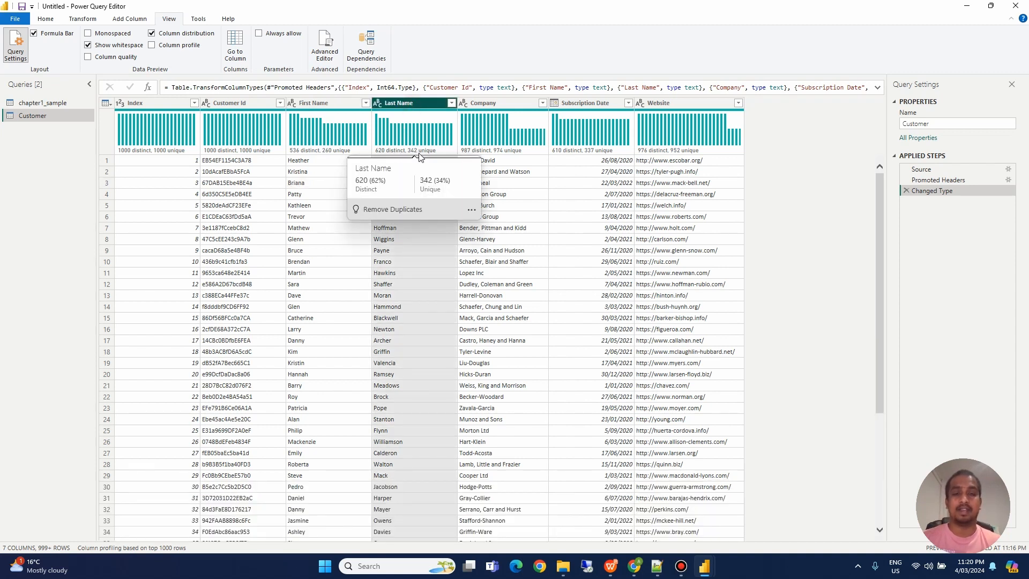
Step: Examine the distinct and unique value counts of the Company, Subscription Date and Website columns
{"action": "left_click", "coordinate": [421, 239]}
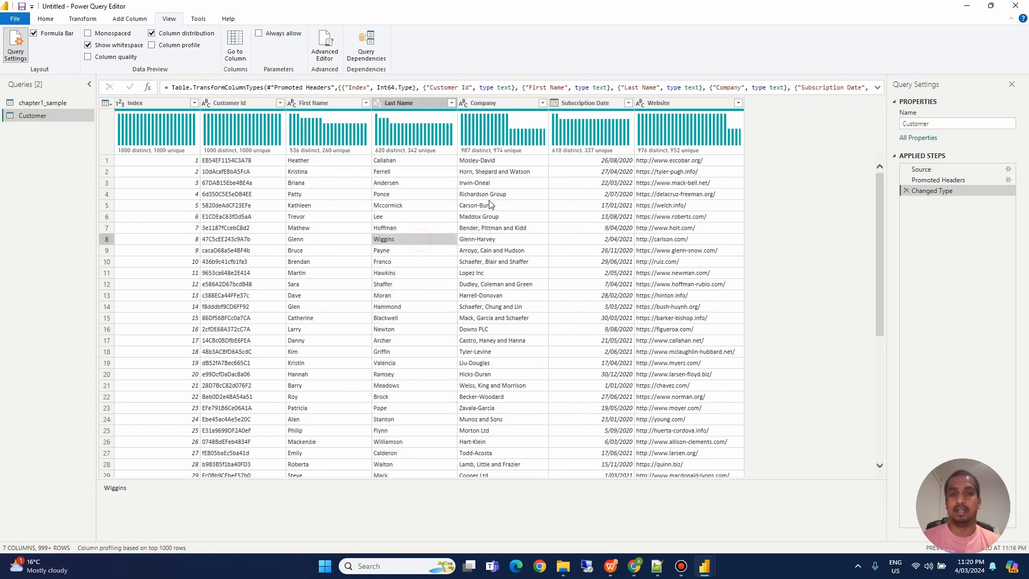
{"action": "left_click", "coordinate": [504, 117]}
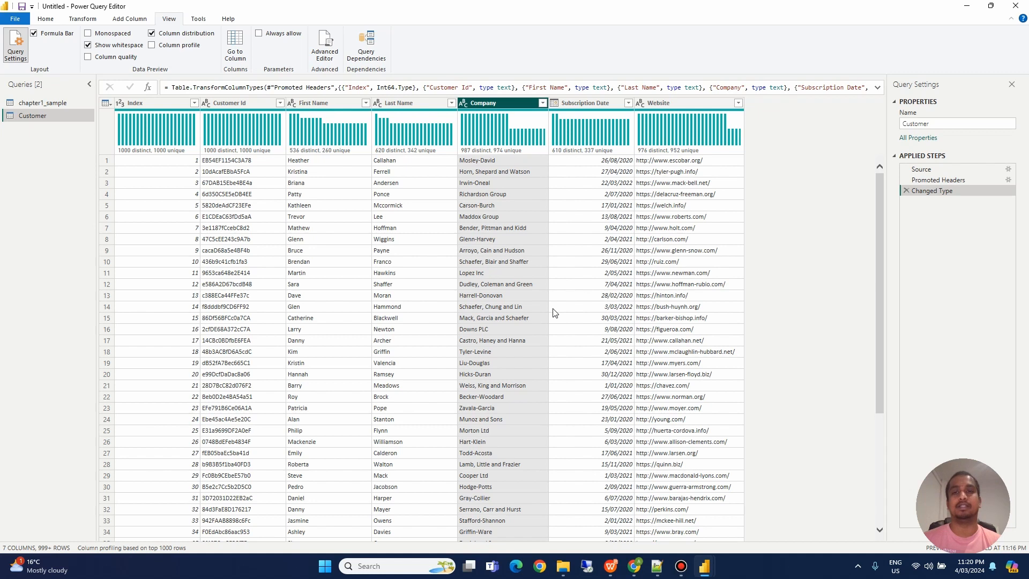
{"action": "left_click", "coordinate": [599, 109]}
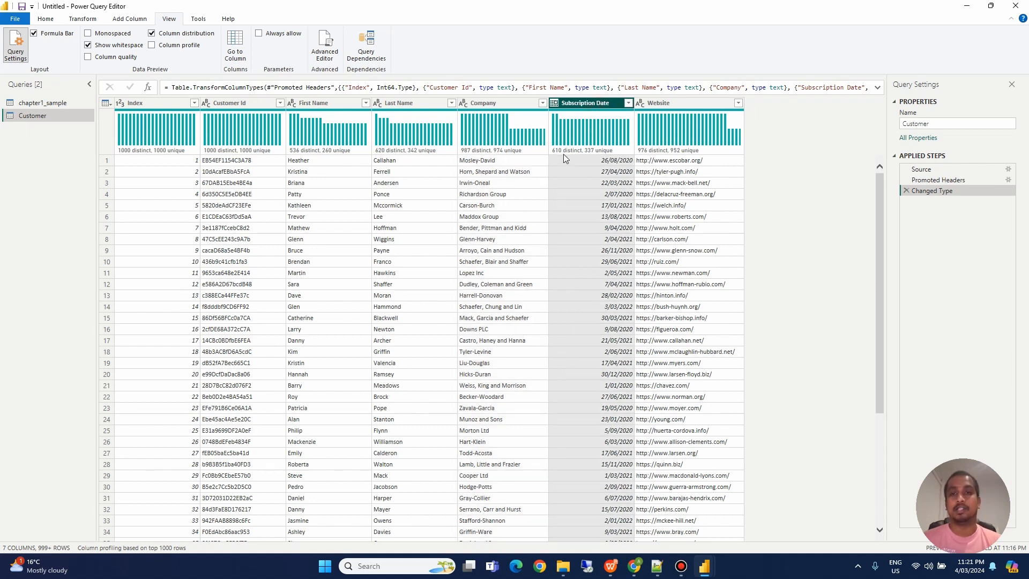
{"action": "mouse_move", "coordinate": [603, 155]}
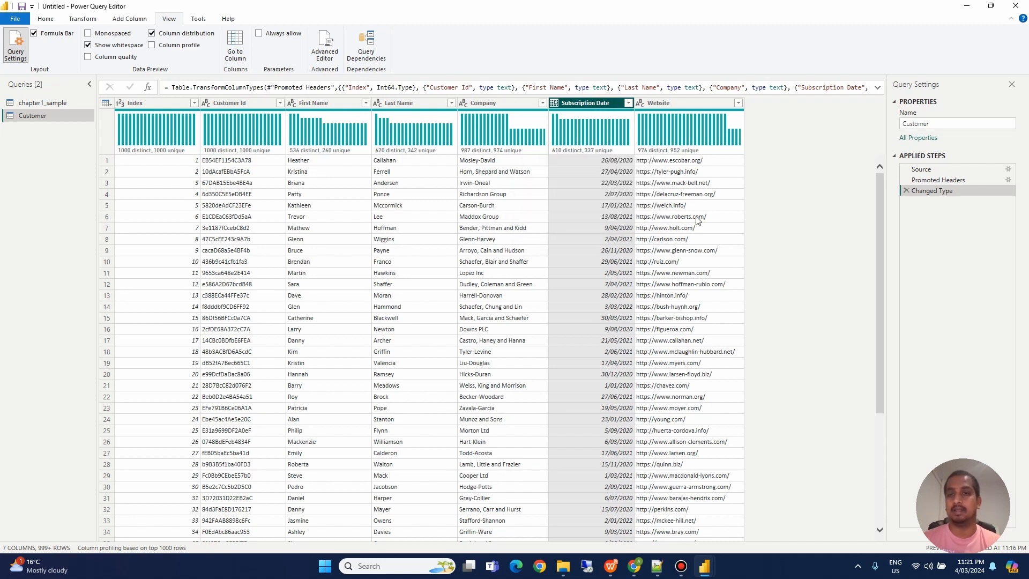
{"action": "left_click", "coordinate": [694, 106]}
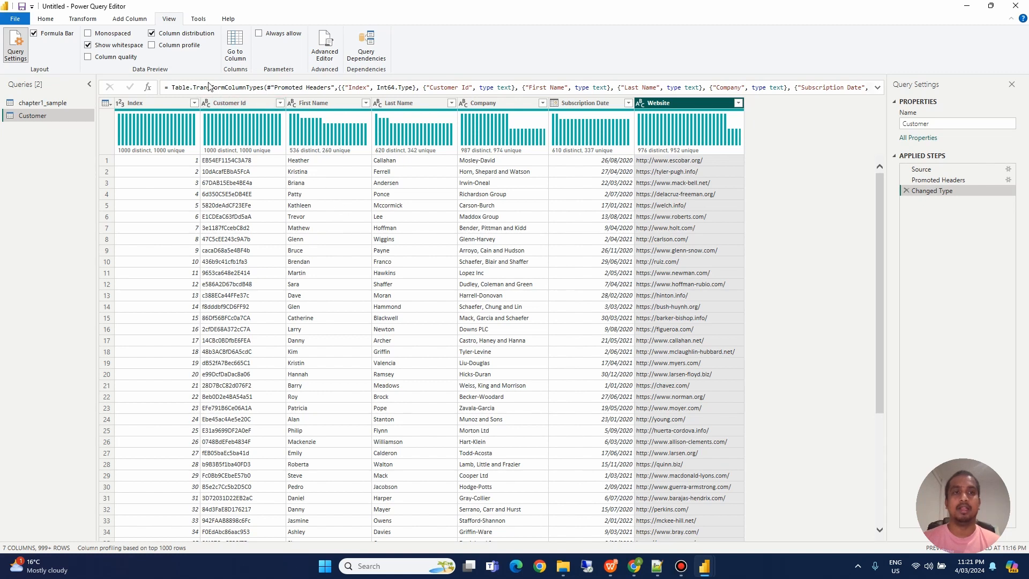
Step: Turn on column quality for the data preview and check the valid, error and empty percentages of the columns
{"action": "left_click", "coordinate": [88, 56]}
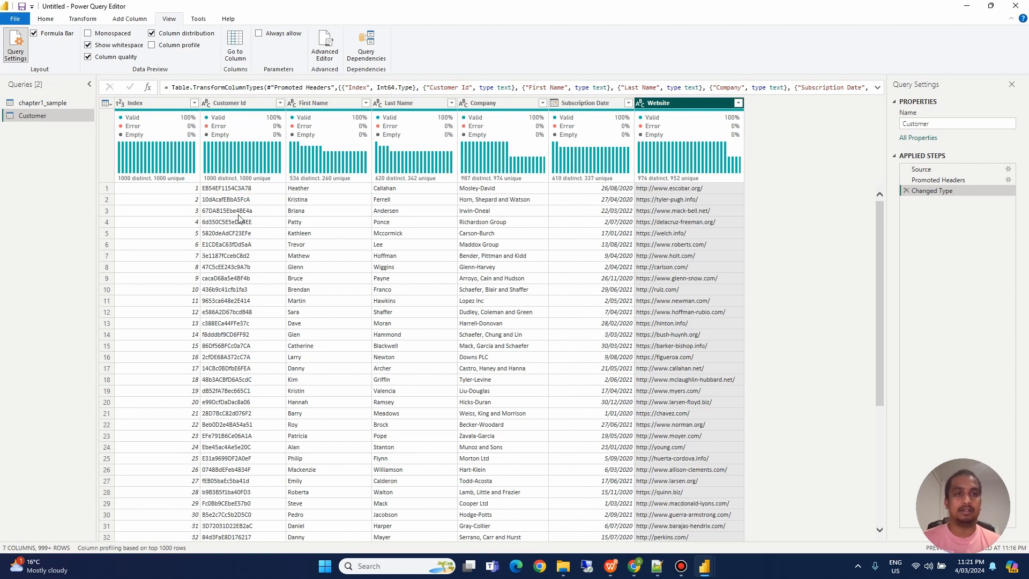
{"action": "mouse_move", "coordinate": [164, 127]}
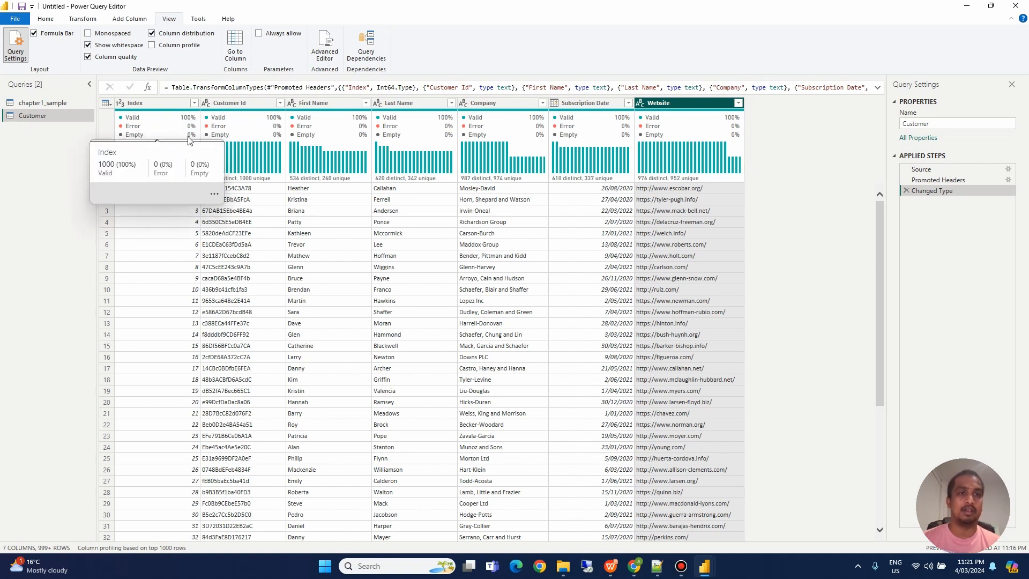
{"action": "mouse_move", "coordinate": [274, 125]}
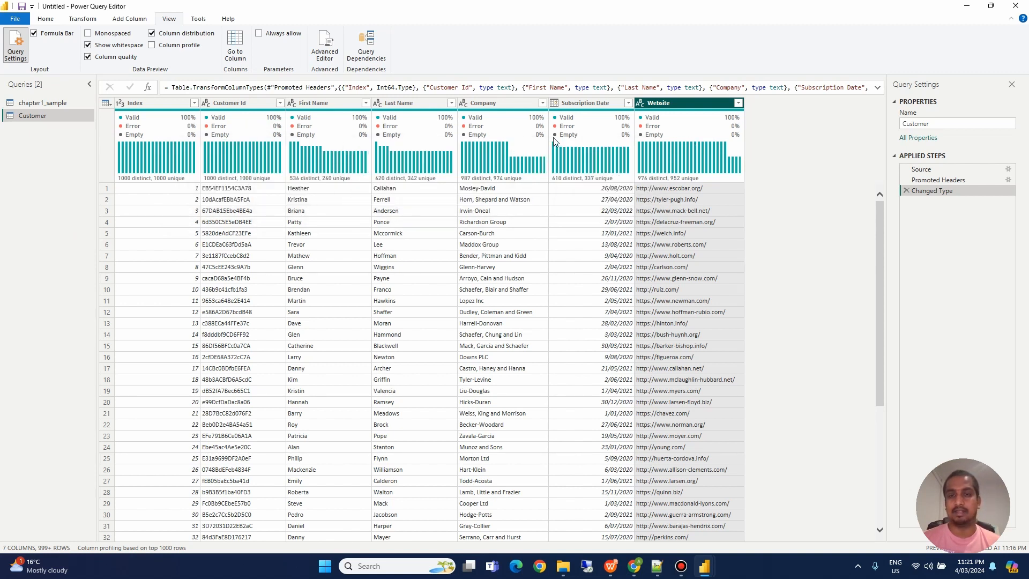
{"action": "mouse_move", "coordinate": [568, 155]}
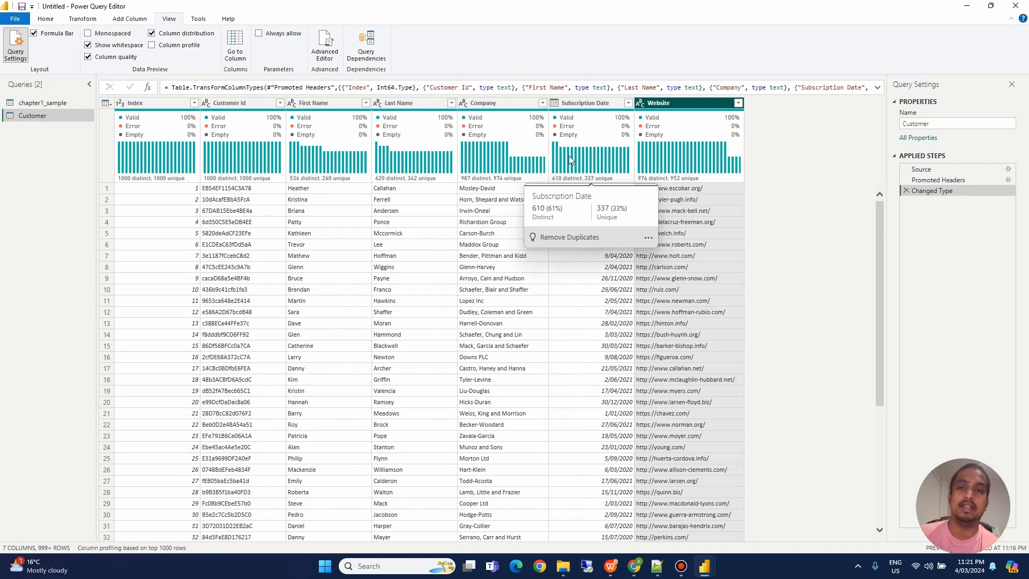
{"action": "mouse_move", "coordinate": [311, 123]}
Step: Turn on column profile and review the column statistics and value distribution of the Company column
{"action": "left_click", "coordinate": [152, 46]}
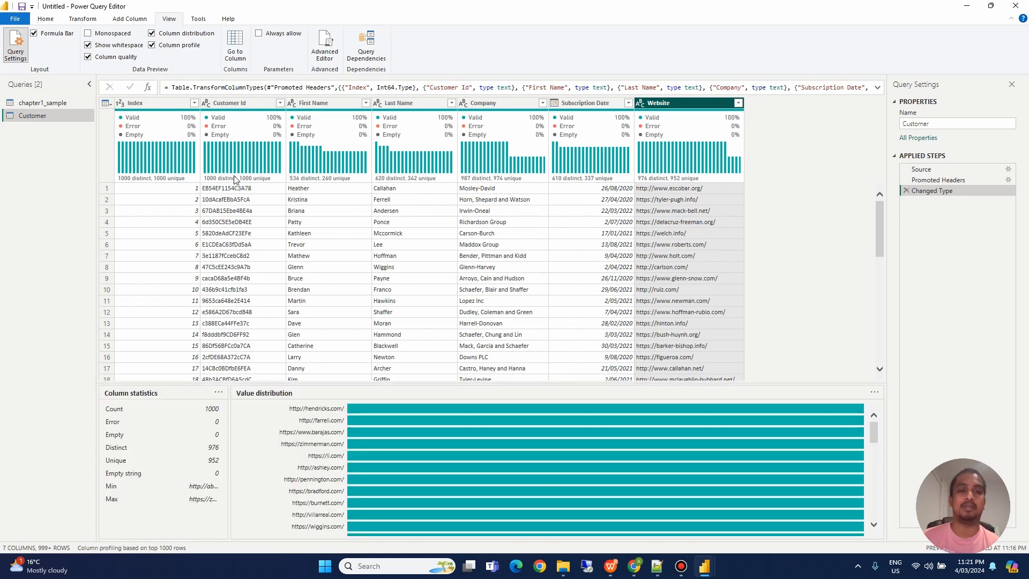
{"action": "mouse_move", "coordinate": [236, 180]}
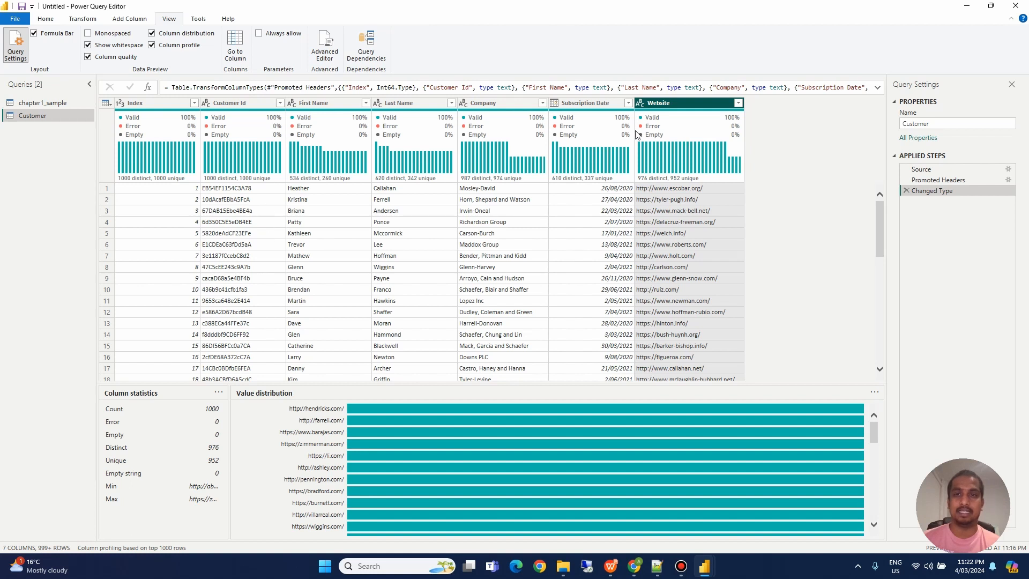
{"action": "left_click", "coordinate": [490, 117]}
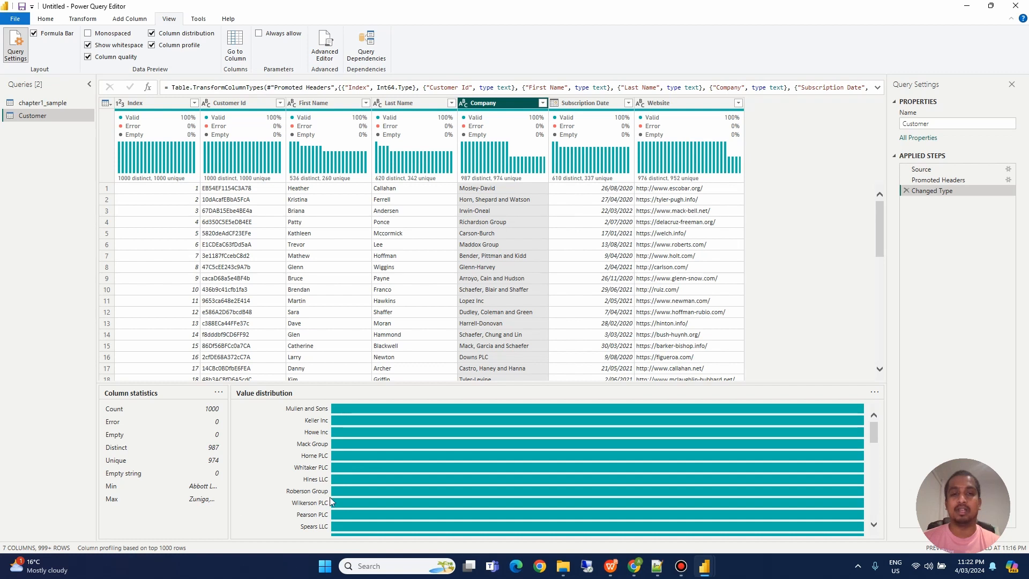
{"action": "scroll", "coordinate": [404, 451], "scroll_direction": "down", "scroll_amount": 3}
{"action": "scroll", "coordinate": [404, 458], "scroll_direction": "down", "scroll_amount": 6}
{"action": "scroll", "coordinate": [404, 464], "scroll_direction": "up", "scroll_amount": 10}
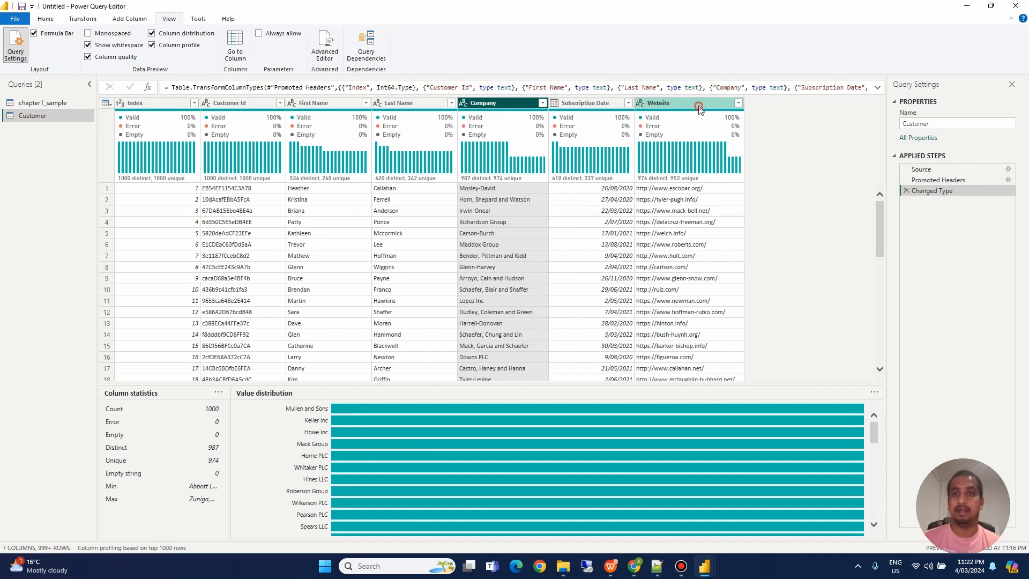
Step: Review the column profile of the Last Name column and check the row scope options for column profiling
{"action": "left_click", "coordinate": [665, 103]}
{"action": "left_click", "coordinate": [493, 103]}
{"action": "left_click", "coordinate": [386, 104]}
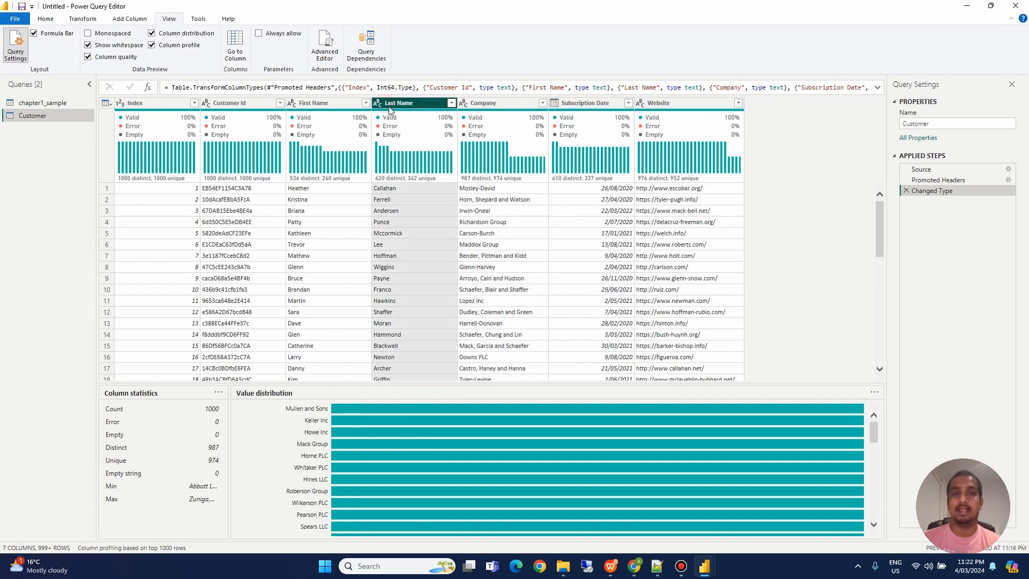
{"action": "mouse_move", "coordinate": [477, 156]}
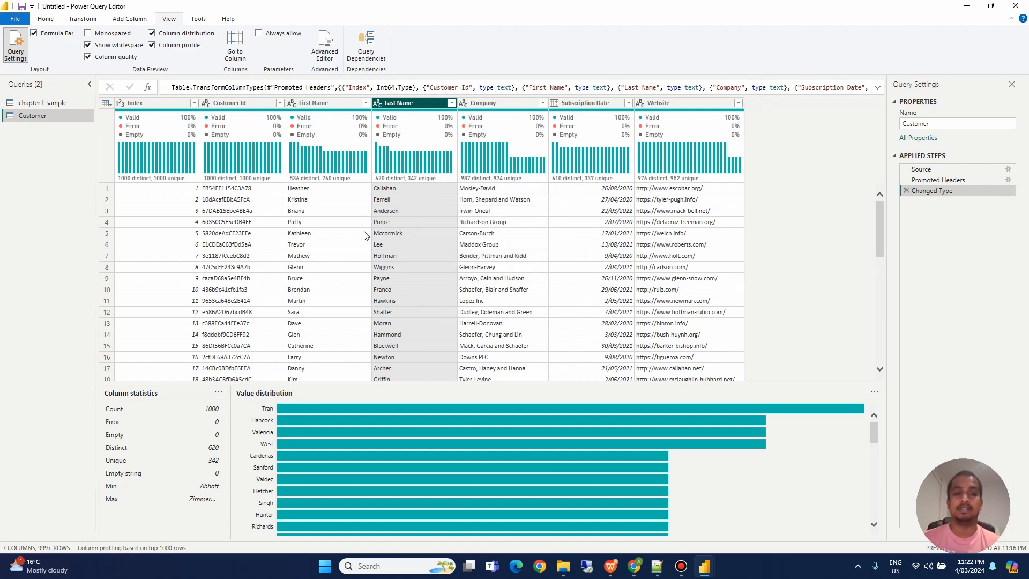
{"action": "left_click", "coordinate": [167, 549]}
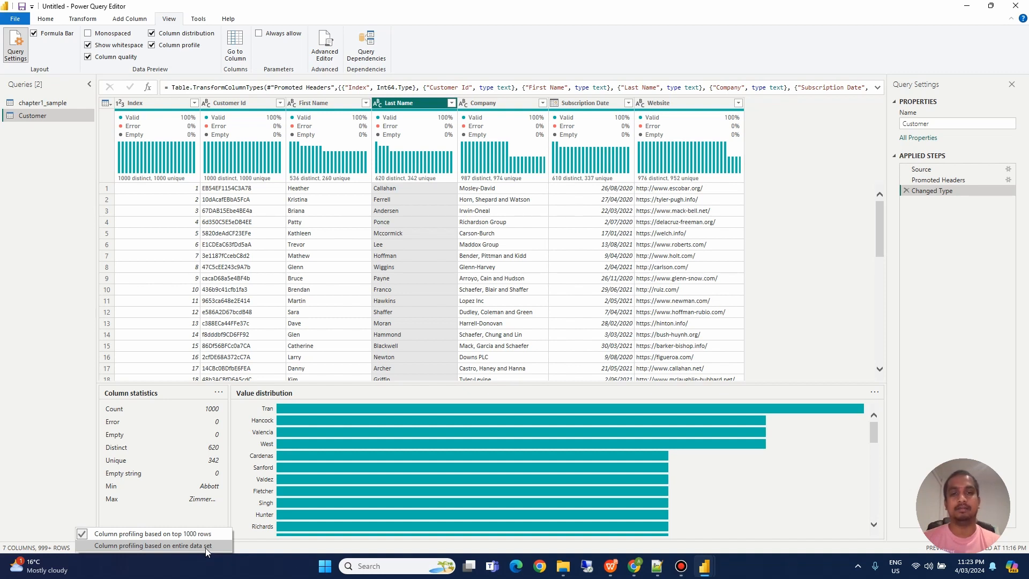
{"action": "left_click", "coordinate": [56, 331]}
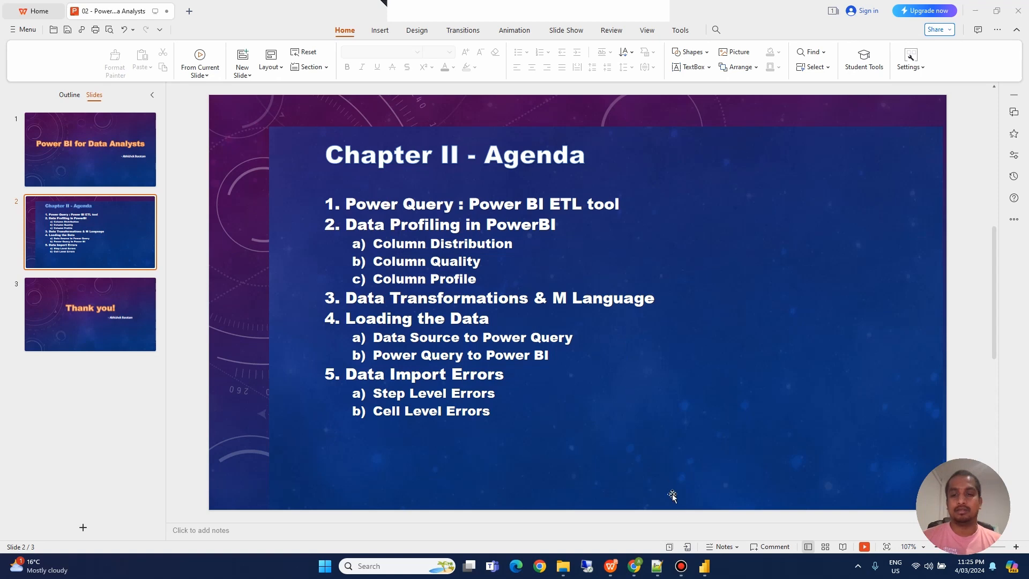
Step: Switch from the agenda slide back to the Power Query Editor and review the transformations available for the Customer query
{"action": "mouse_move", "coordinate": [706, 567]}
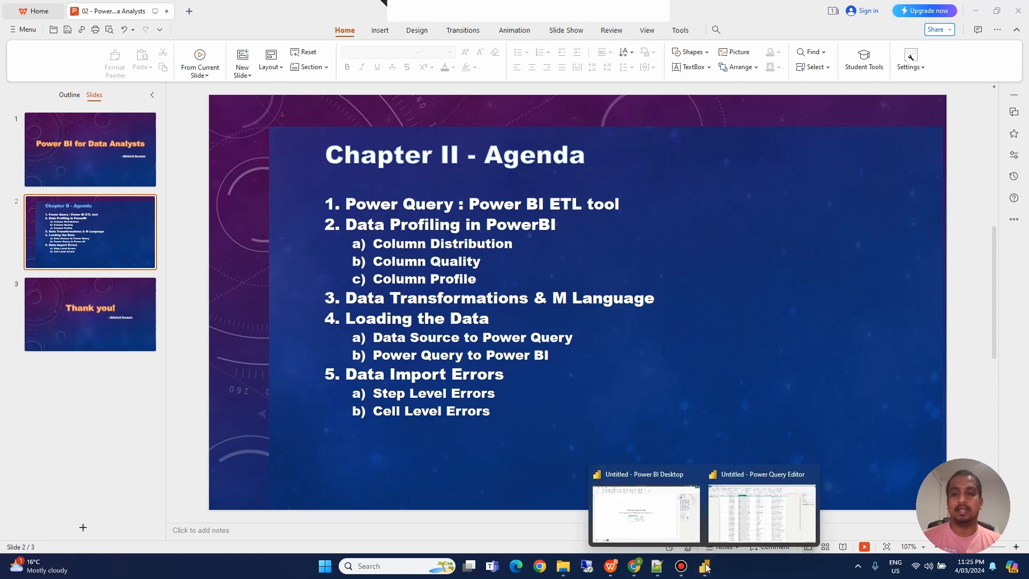
{"action": "left_click", "coordinate": [753, 523]}
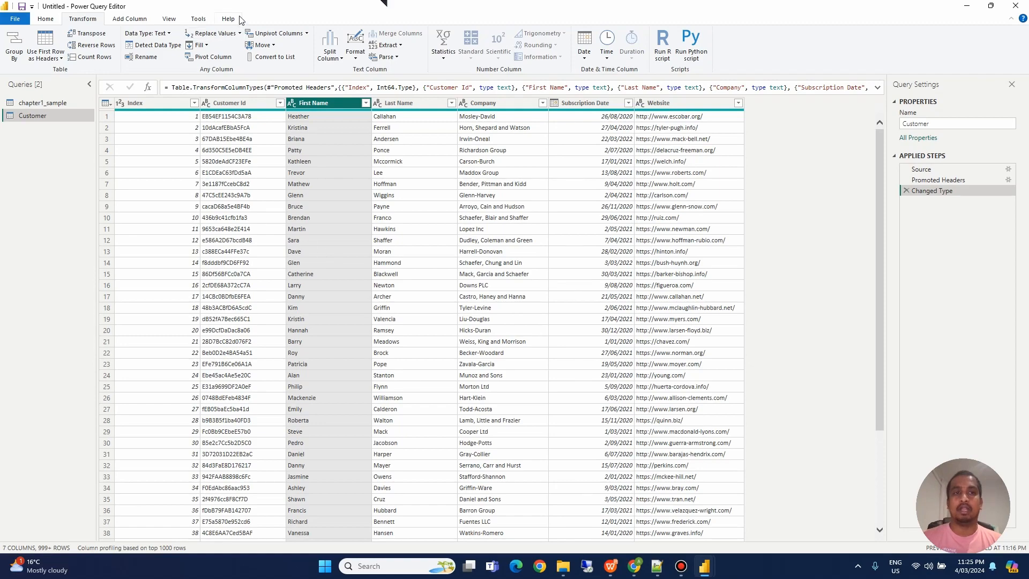
{"action": "left_click_drag", "start_coordinate": [257, 11], "coordinate": [267, 29]}
{"action": "double_click", "coordinate": [292, 29]}
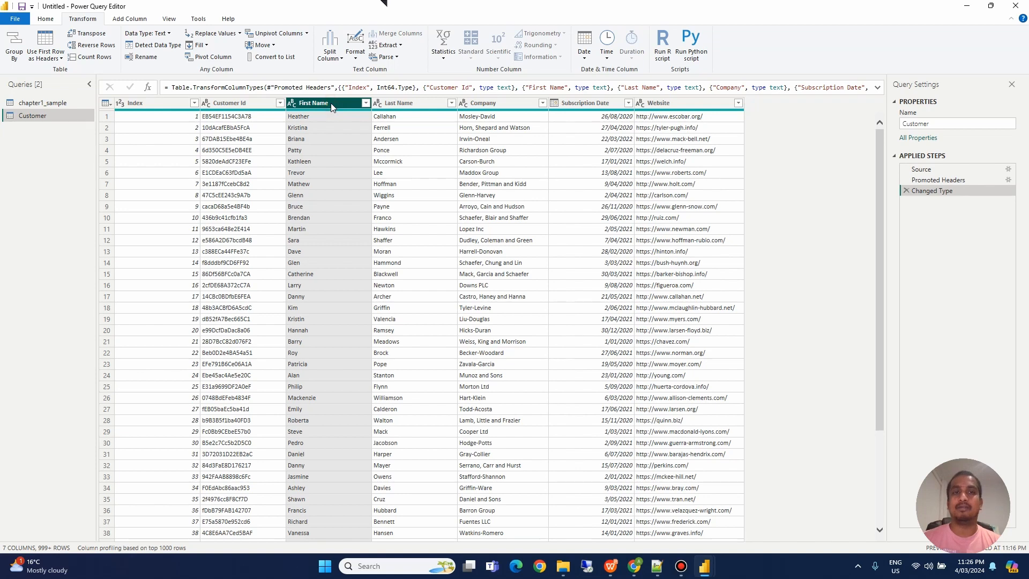
Step: Replace the customer's first name in row 4 with a different first name throughout the First Name column
{"action": "left_click", "coordinate": [212, 33]}
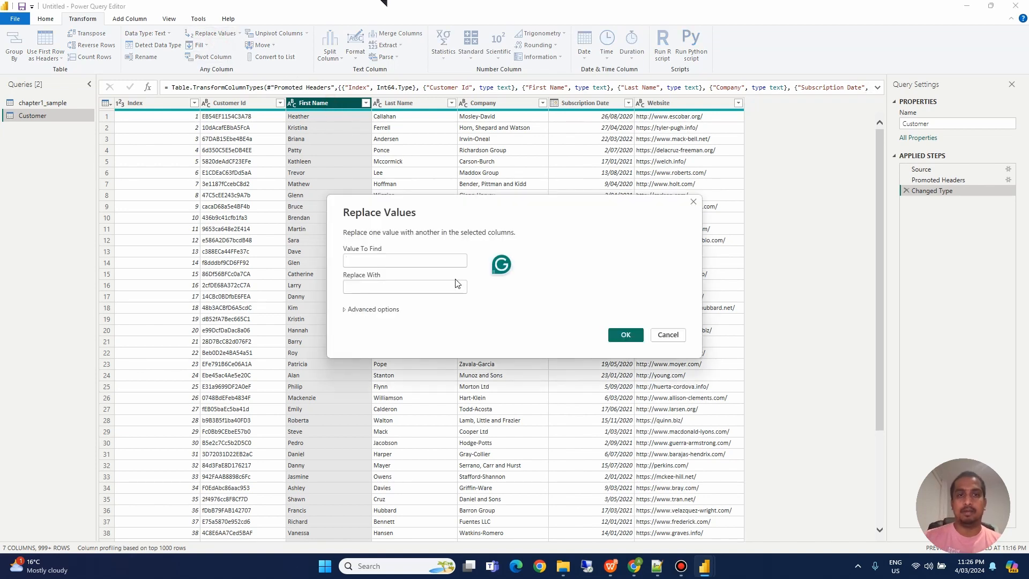
{"action": "type", "text": "Patty"}
{"action": "key", "text": "Tab"}
{"action": "type", "text": "Patrick"}
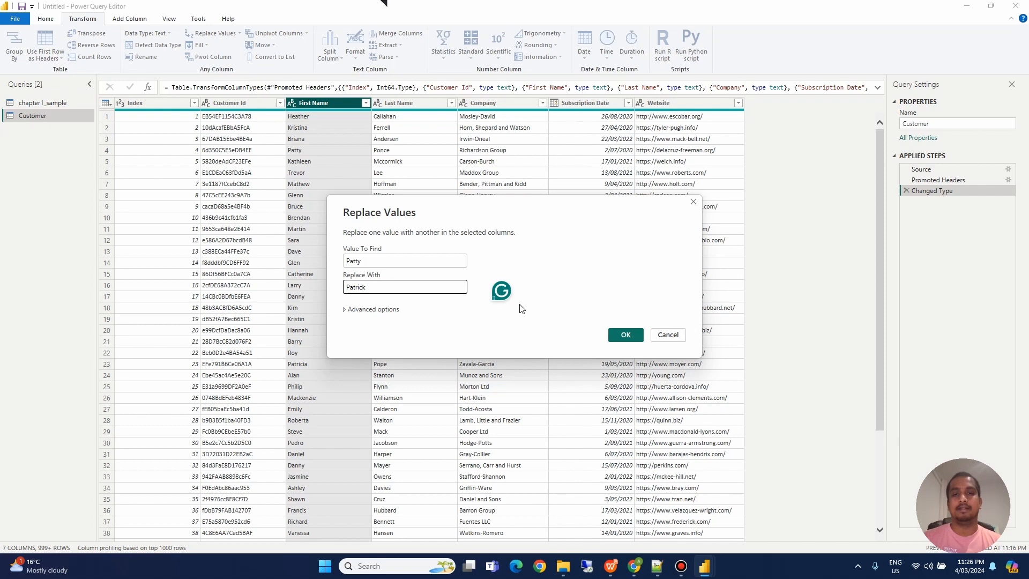
{"action": "left_click", "coordinate": [620, 334]}
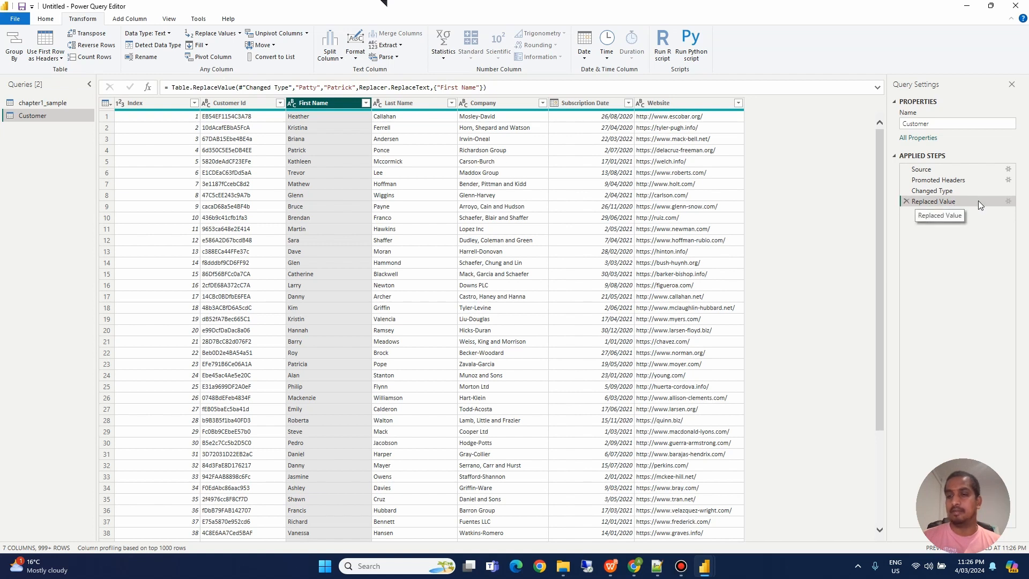
Step: Delete the Replaced Value step from the Customer query and check the original first name in row 4
{"action": "left_click", "coordinate": [907, 202]}
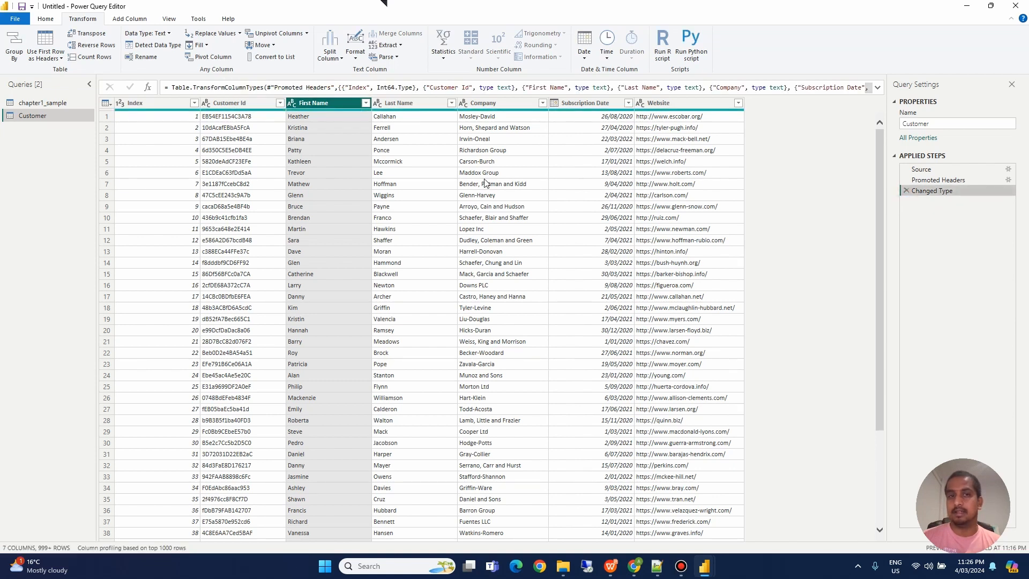
{"action": "left_click", "coordinate": [309, 152]}
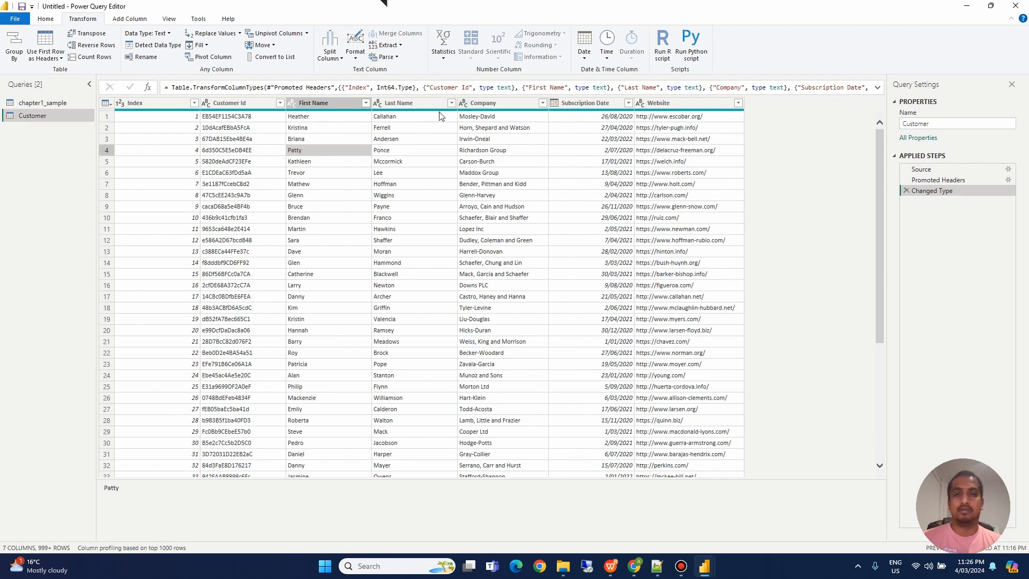
Step: Split the Company column by the custom delimiter "-" at the right-most delimiter
{"action": "left_click", "coordinate": [496, 107]}
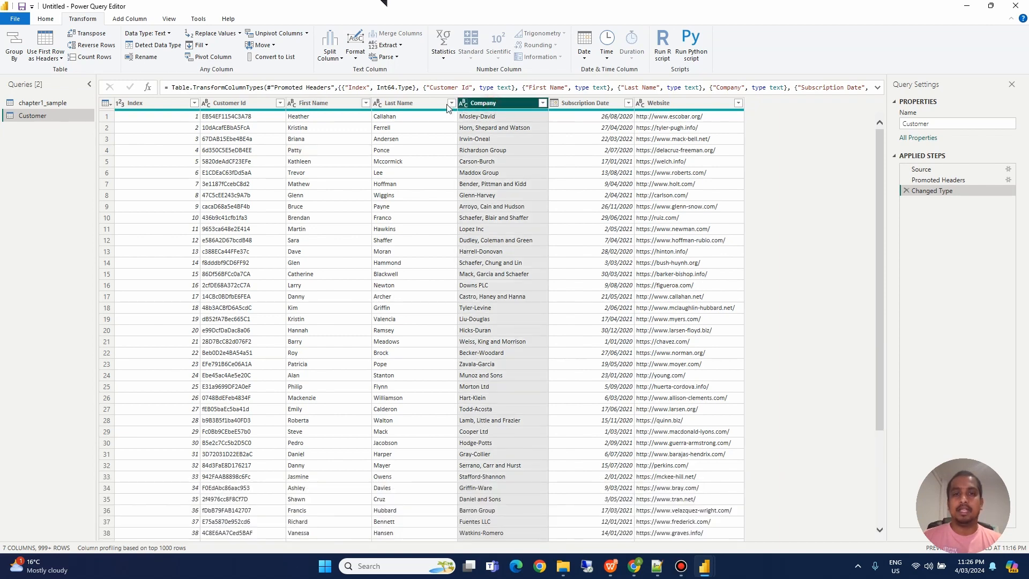
{"action": "scroll", "coordinate": [420, 306], "scroll_direction": "down", "scroll_amount": 9}
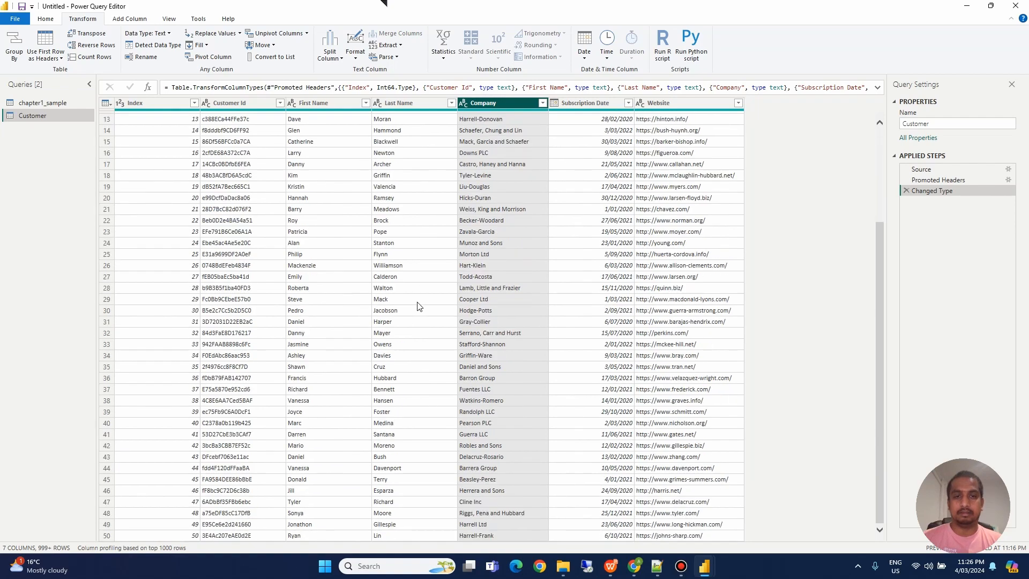
{"action": "scroll", "coordinate": [420, 306], "scroll_direction": "up", "scroll_amount": 9}
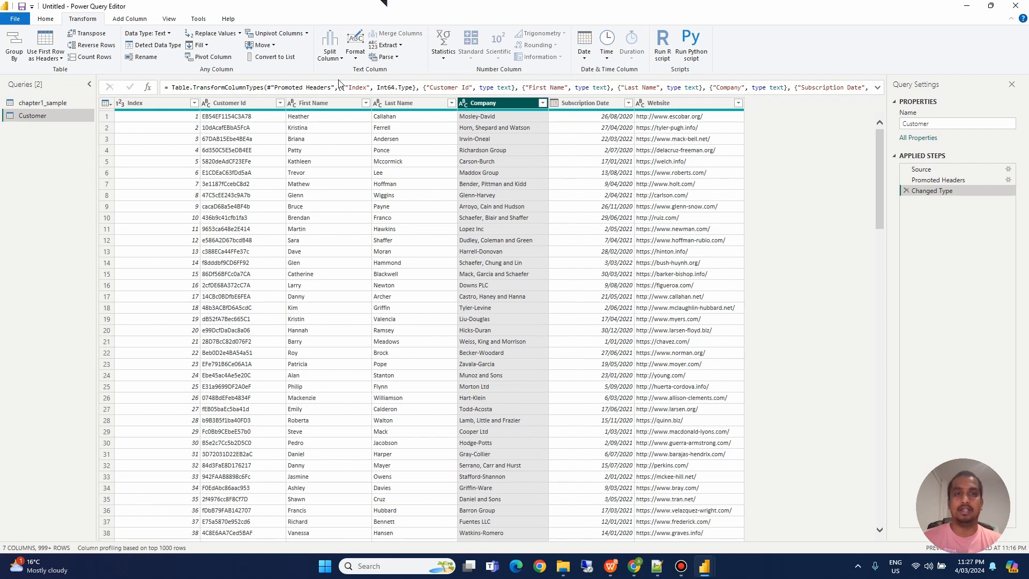
{"action": "left_click", "coordinate": [338, 48]}
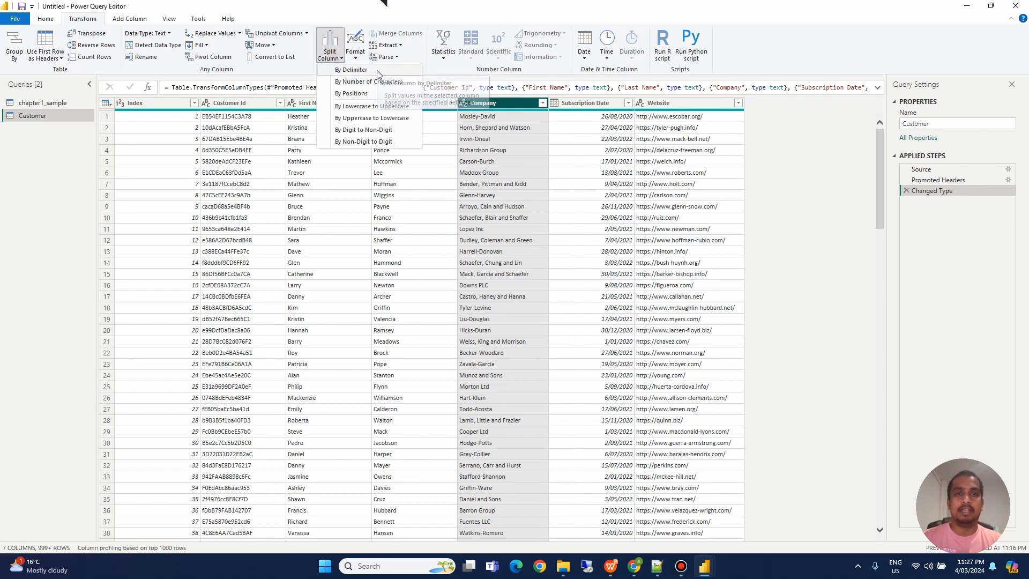
{"action": "left_click", "coordinate": [378, 71]}
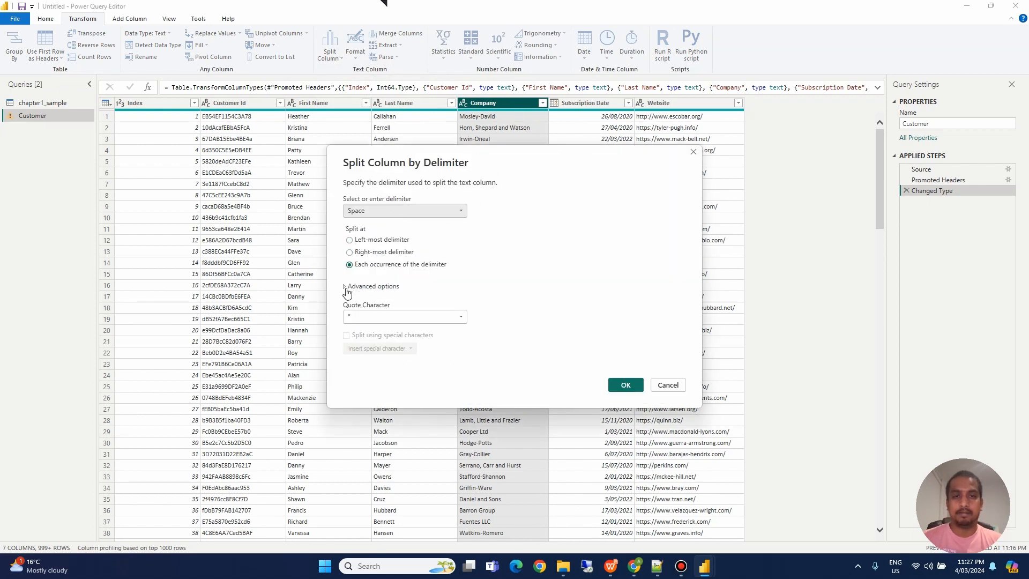
{"action": "left_click", "coordinate": [358, 213]}
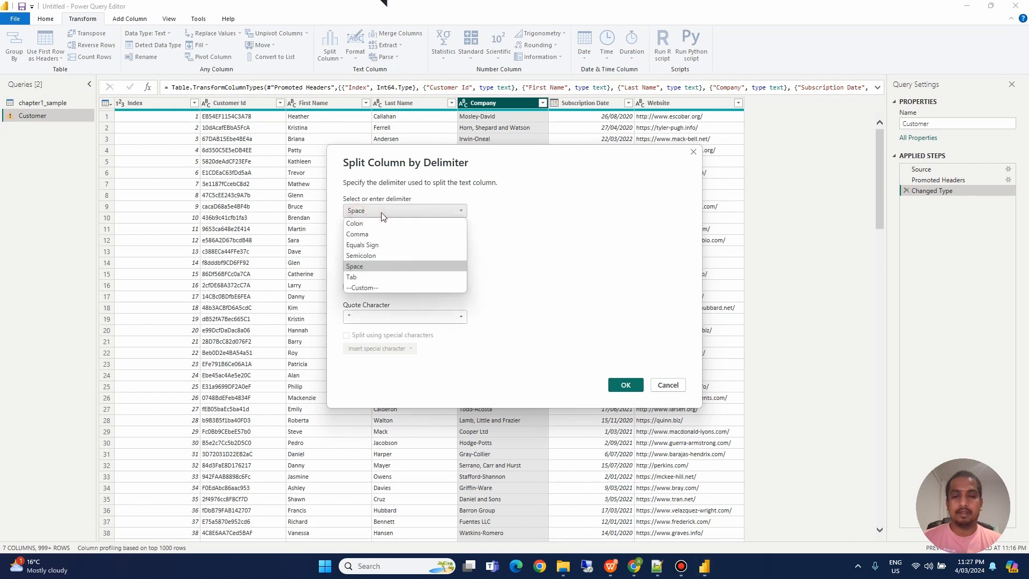
{"action": "left_click", "coordinate": [363, 288]}
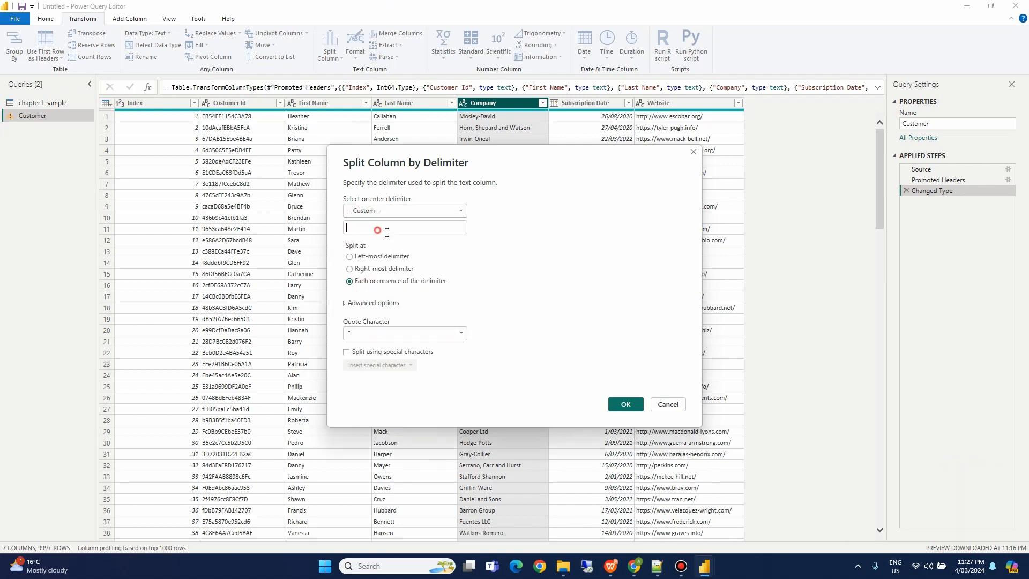
{"action": "type", "text": "-"}
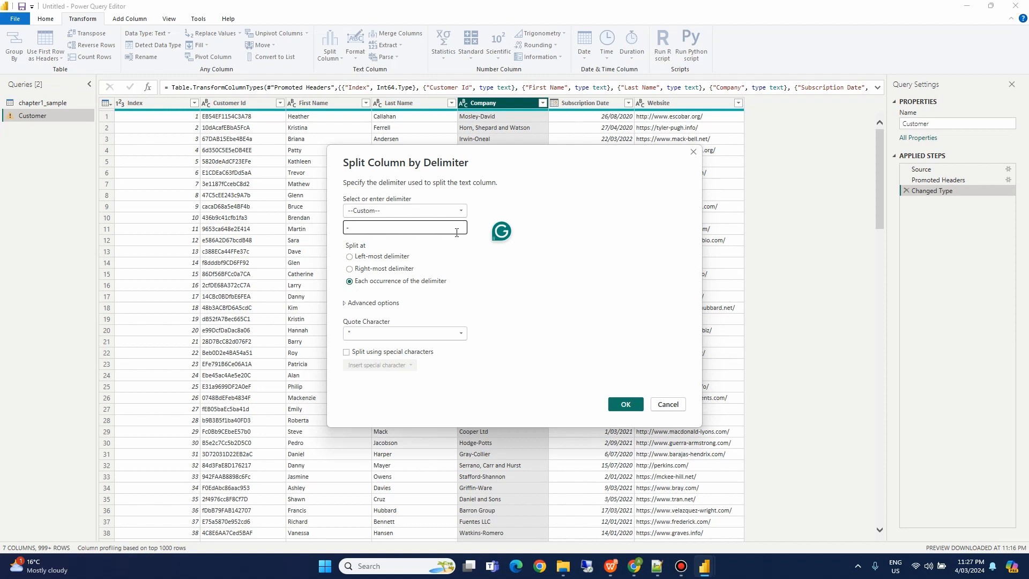
{"action": "left_click", "coordinate": [507, 261]}
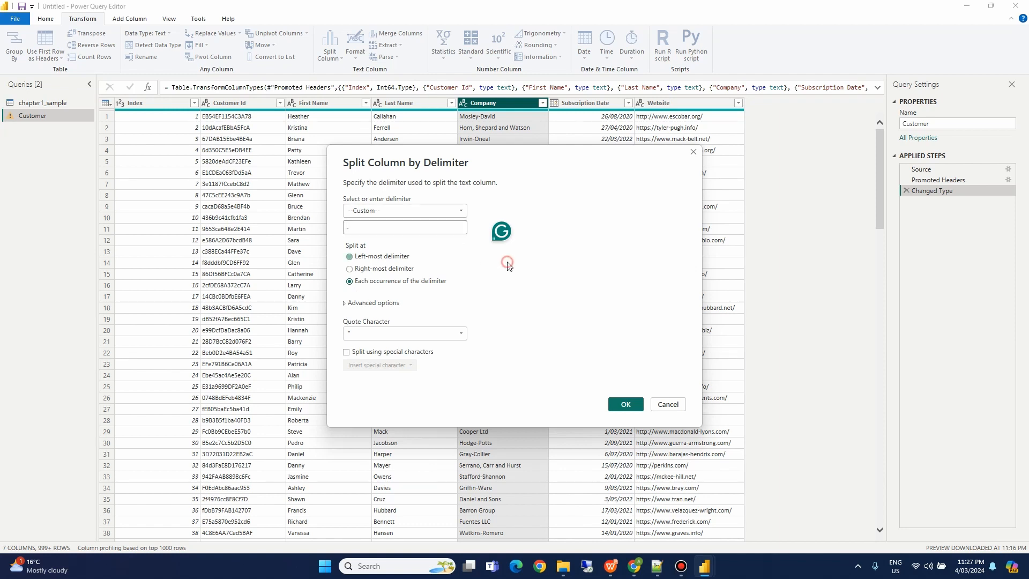
{"action": "left_click", "coordinate": [350, 281]}
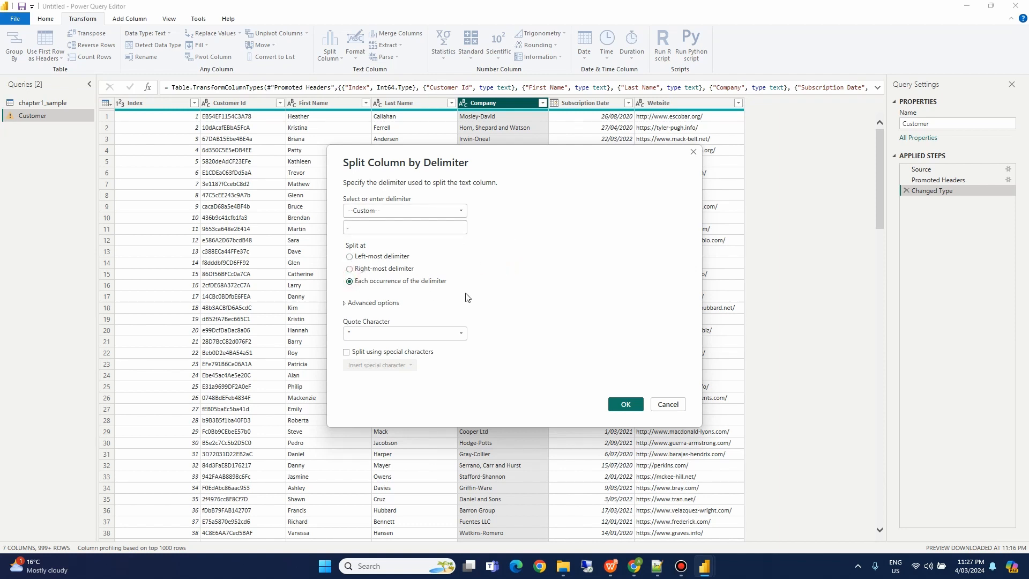
{"action": "left_click", "coordinate": [349, 268]}
{"action": "left_click", "coordinate": [623, 405]}
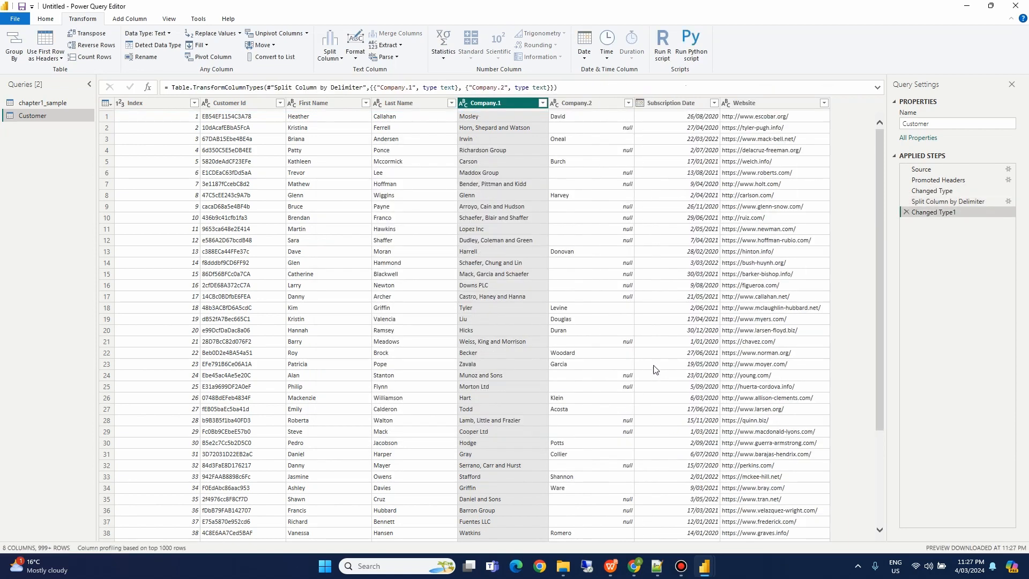
Step: Compare the two columns split from Company and delete the Changed Type1 and Split Column by Delimiter steps from the Customer query
{"action": "left_click", "coordinate": [506, 106]}
{"action": "left_click", "coordinate": [594, 107]}
{"action": "left_click", "coordinate": [501, 101]}
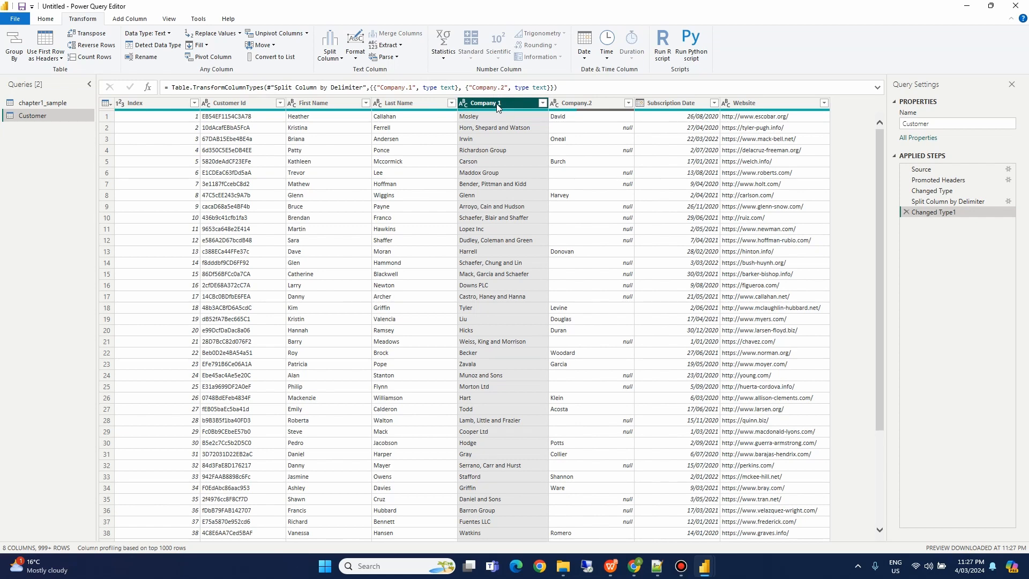
{"action": "left_click", "coordinate": [590, 110]}
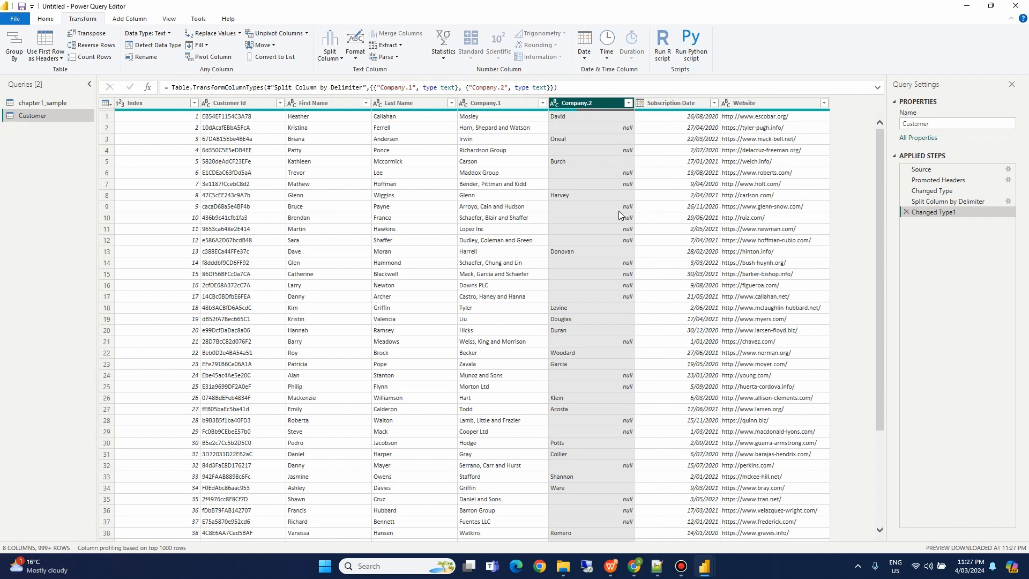
{"action": "left_click", "coordinate": [906, 212]}
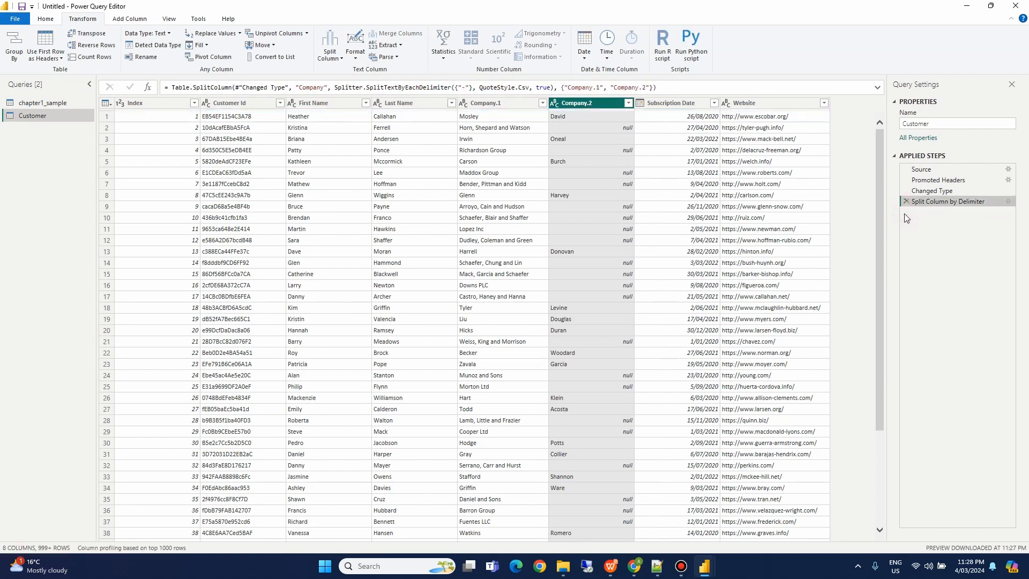
{"action": "left_click", "coordinate": [906, 201]}
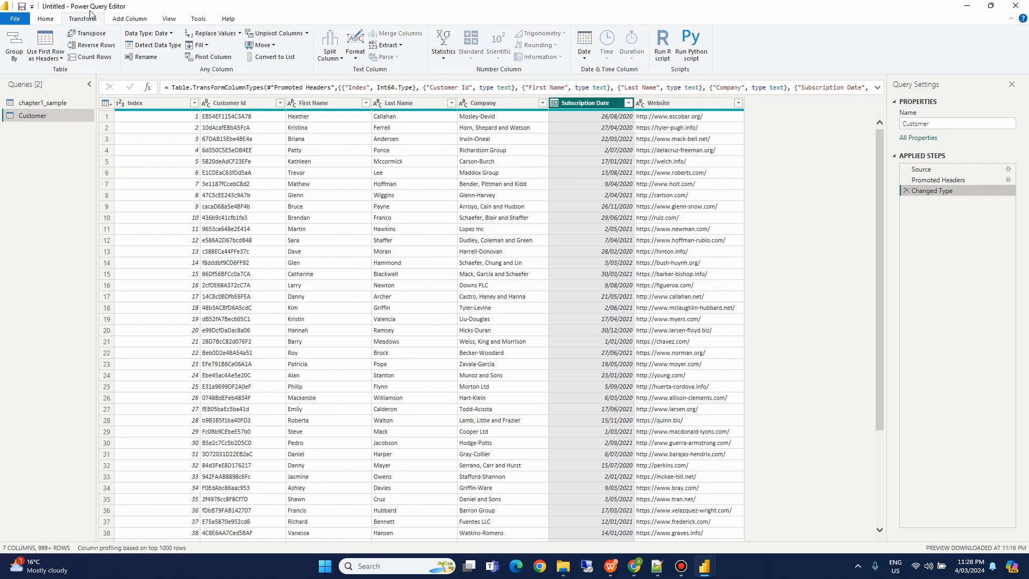
Step: Open the Customer query's M code in the Advanced Editor and widen the editor window to show more of each line
{"action": "left_click", "coordinate": [48, 19]}
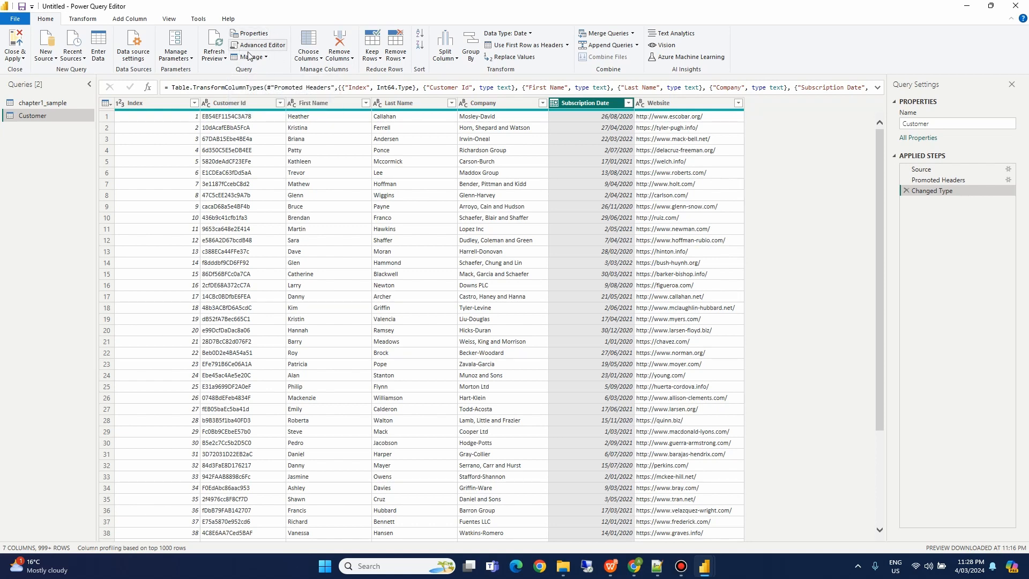
{"action": "left_click", "coordinate": [264, 46]}
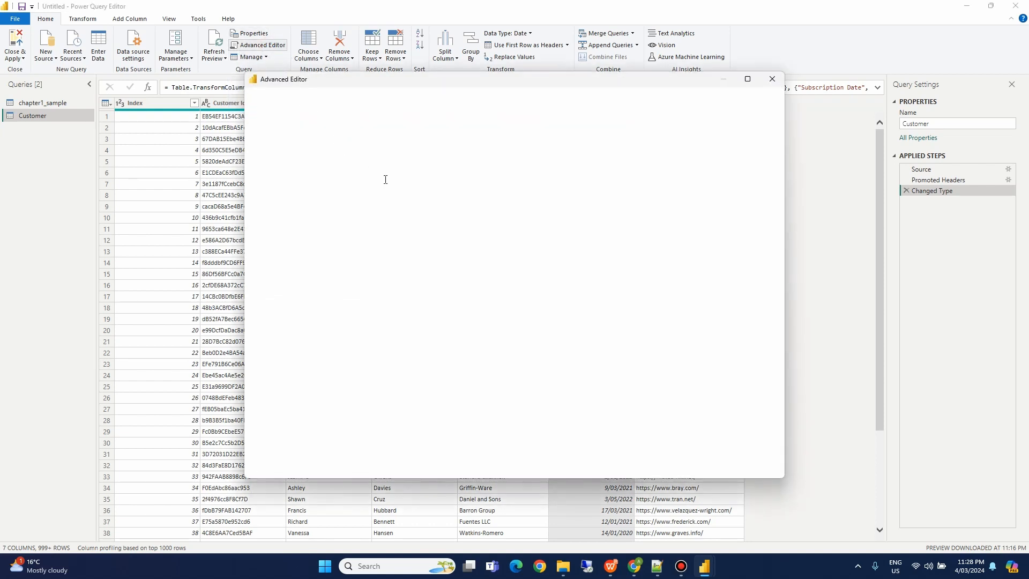
{"action": "left_click", "coordinate": [422, 206]}
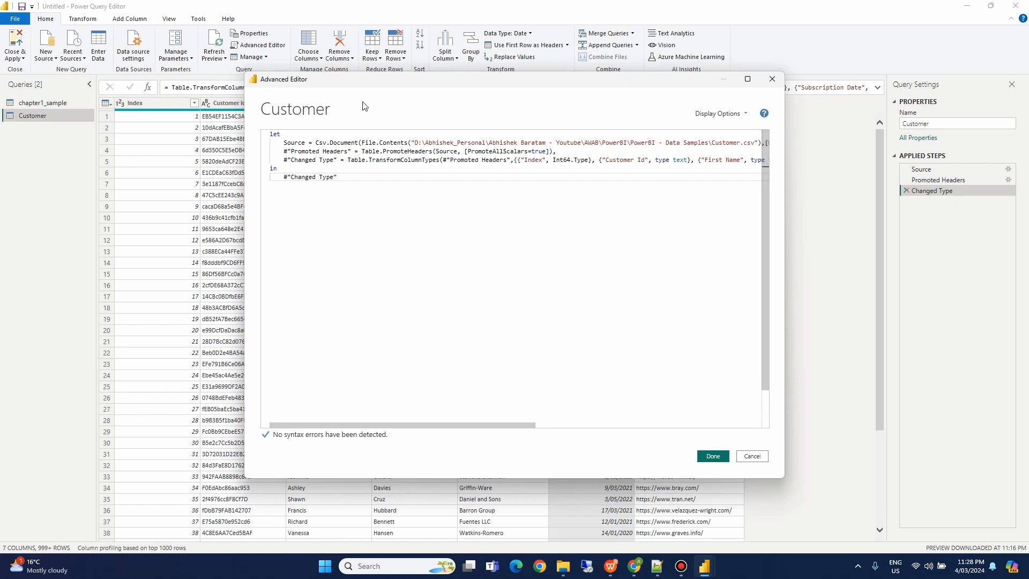
{"action": "left_click_drag", "start_coordinate": [364, 81], "coordinate": [263, 75]}
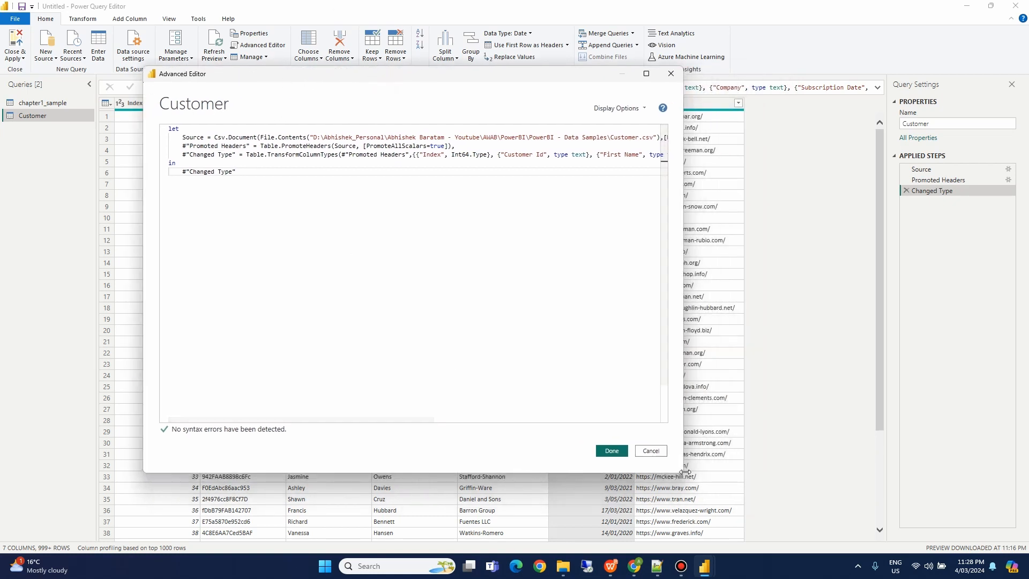
{"action": "left_click_drag", "start_coordinate": [681, 471], "coordinate": [906, 455]}
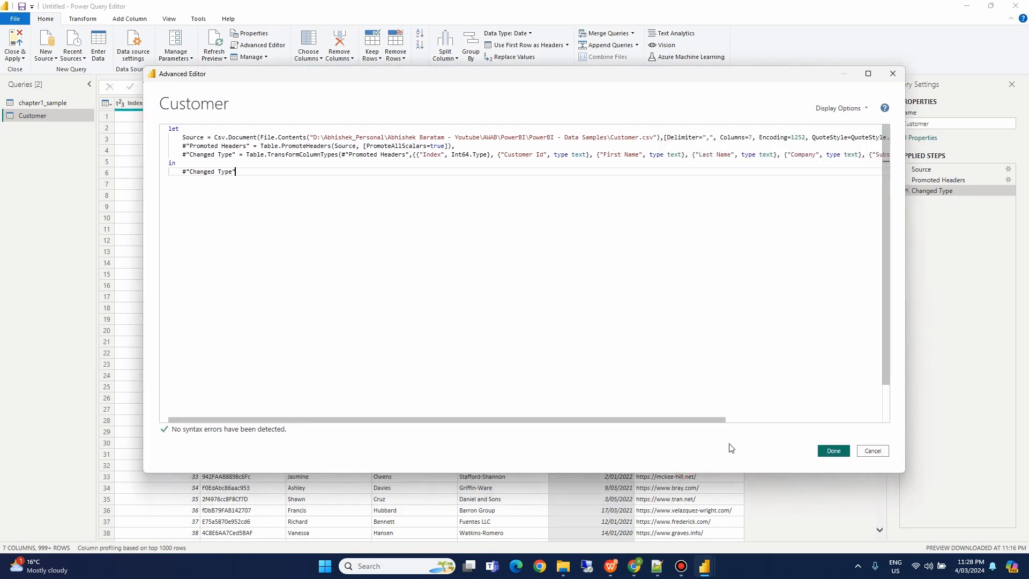
{"action": "left_click_drag", "start_coordinate": [781, 79], "coordinate": [749, 81]}
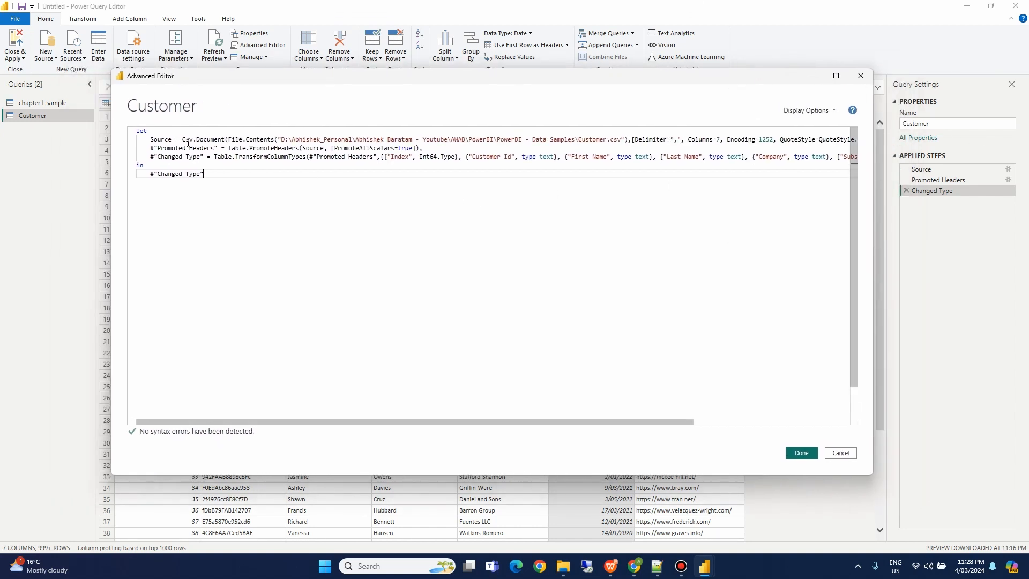
Step: Examine the Source, Promoted Headers and Changed Type lines of the Customer query's M code one by one
{"action": "left_click_drag", "start_coordinate": [151, 140], "coordinate": [830, 141]}
{"action": "left_click_drag", "start_coordinate": [691, 422], "coordinate": [858, 422]}
{"action": "left_click_drag", "start_coordinate": [795, 414], "coordinate": [603, 393]}
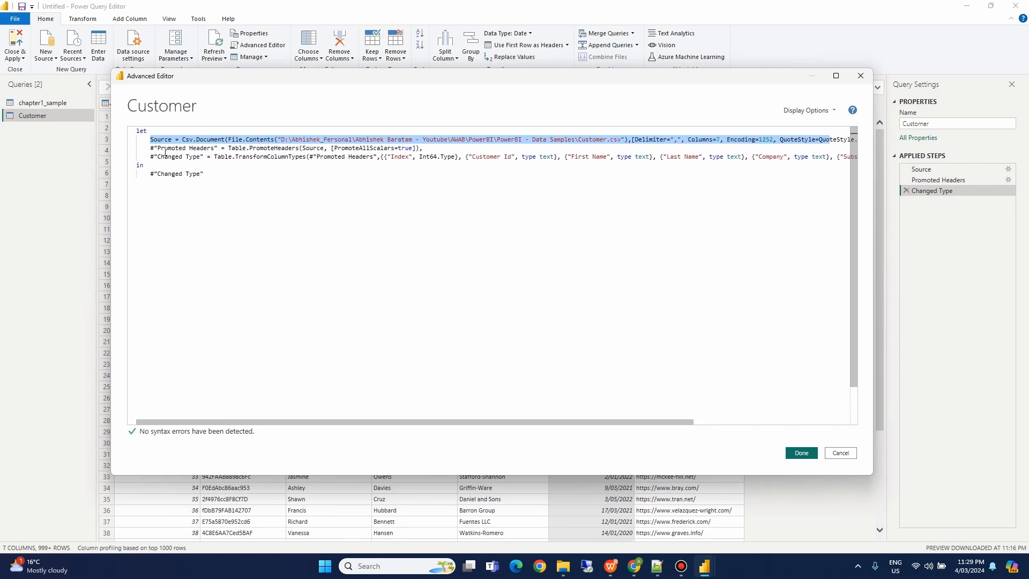
{"action": "left_click_drag", "start_coordinate": [165, 149], "coordinate": [449, 149]}
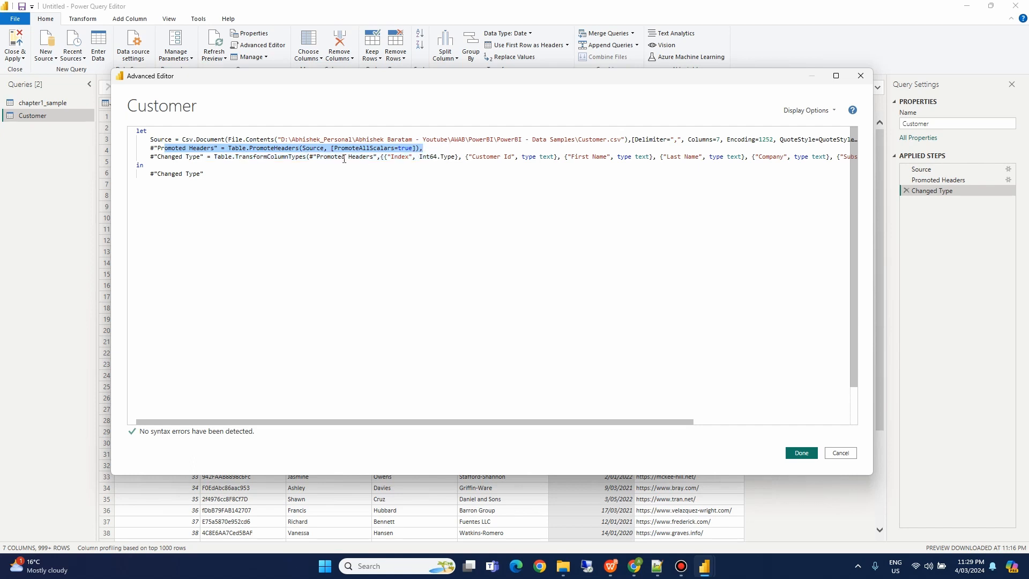
{"action": "left_click_drag", "start_coordinate": [230, 157], "coordinate": [542, 159]}
{"action": "left_click", "coordinate": [557, 190]}
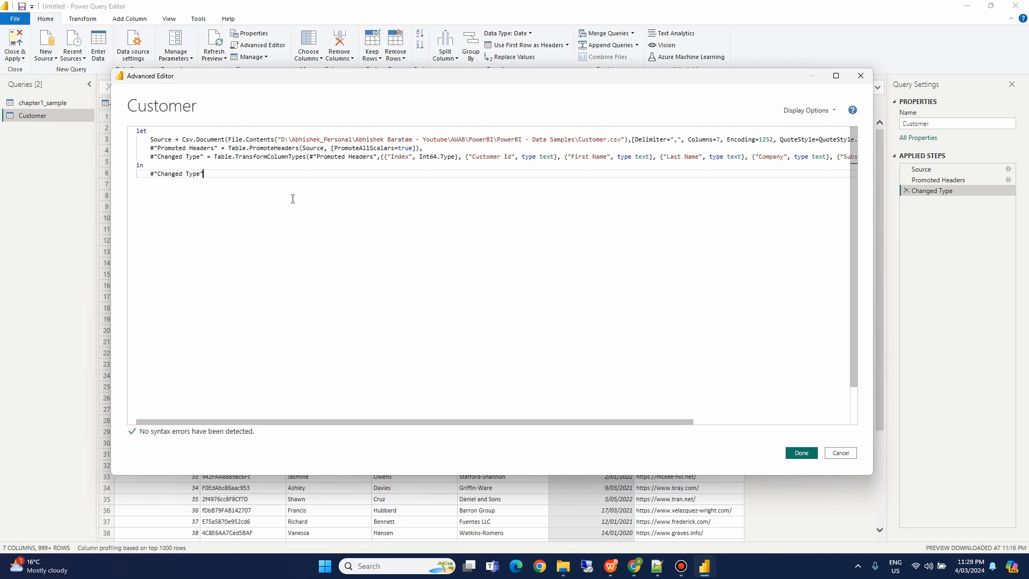
Step: Examine the let…in structure of the whole Customer script and close the Advanced Editor without saving any changes
{"action": "left_click_drag", "start_coordinate": [139, 157], "coordinate": [137, 166]}
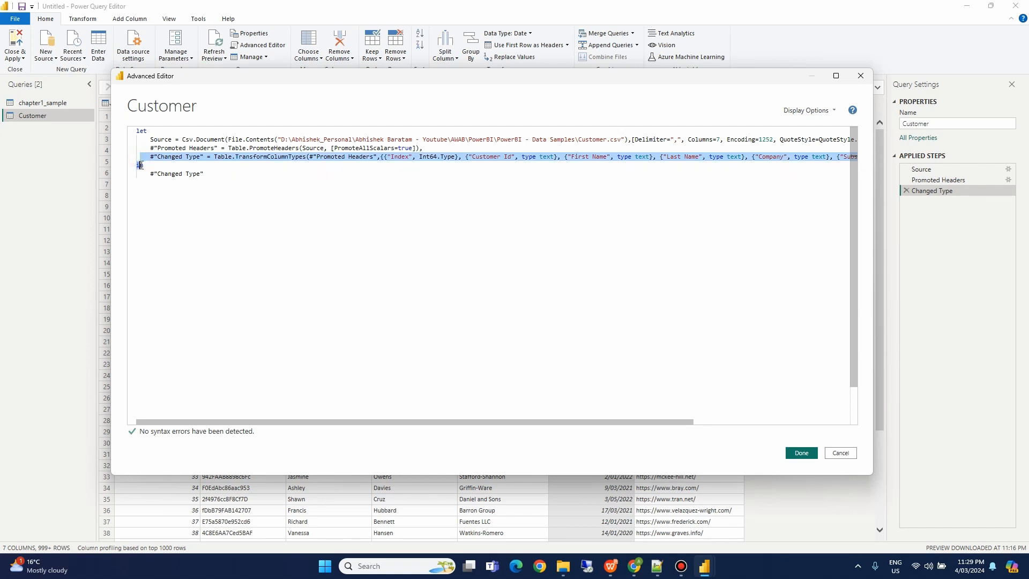
{"action": "left_click", "coordinate": [236, 173]}
{"action": "left_click_drag", "start_coordinate": [186, 146], "coordinate": [218, 156]}
{"action": "left_click", "coordinate": [198, 142]}
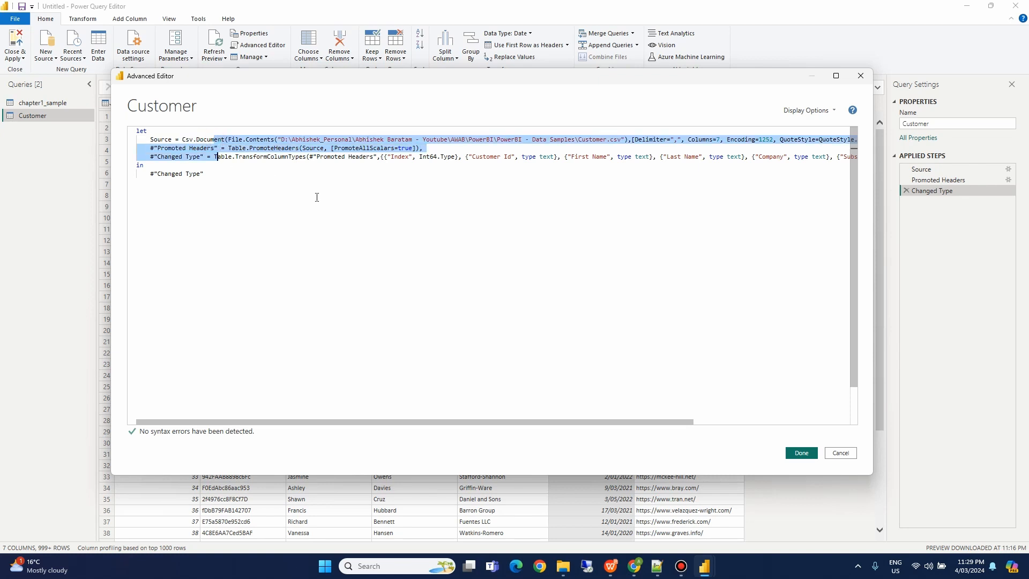
{"action": "left_click", "coordinate": [317, 198]}
{"action": "left_click_drag", "start_coordinate": [229, 179], "coordinate": [133, 130]}
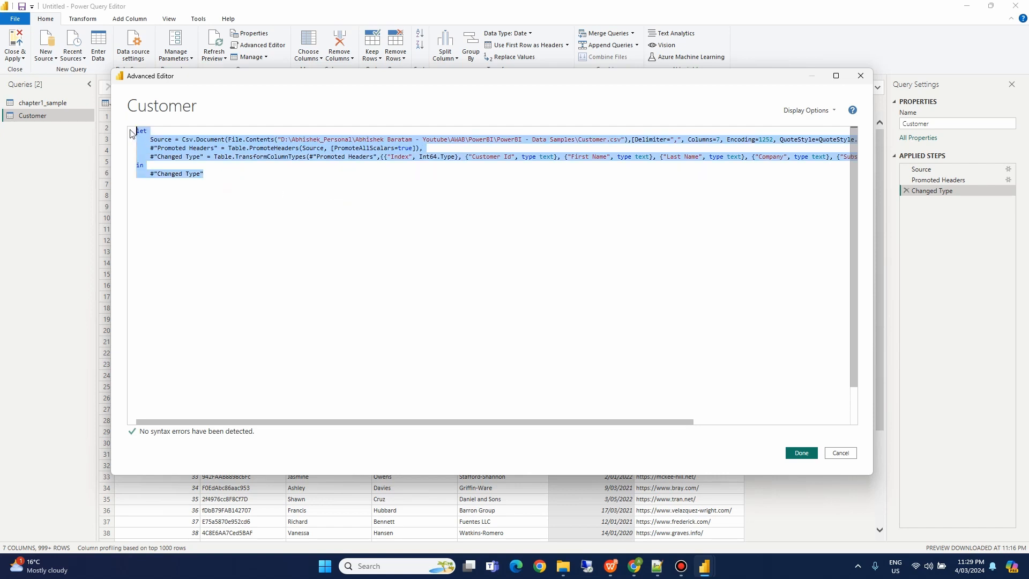
{"action": "left_click", "coordinate": [481, 152]}
{"action": "left_click", "coordinate": [521, 141]}
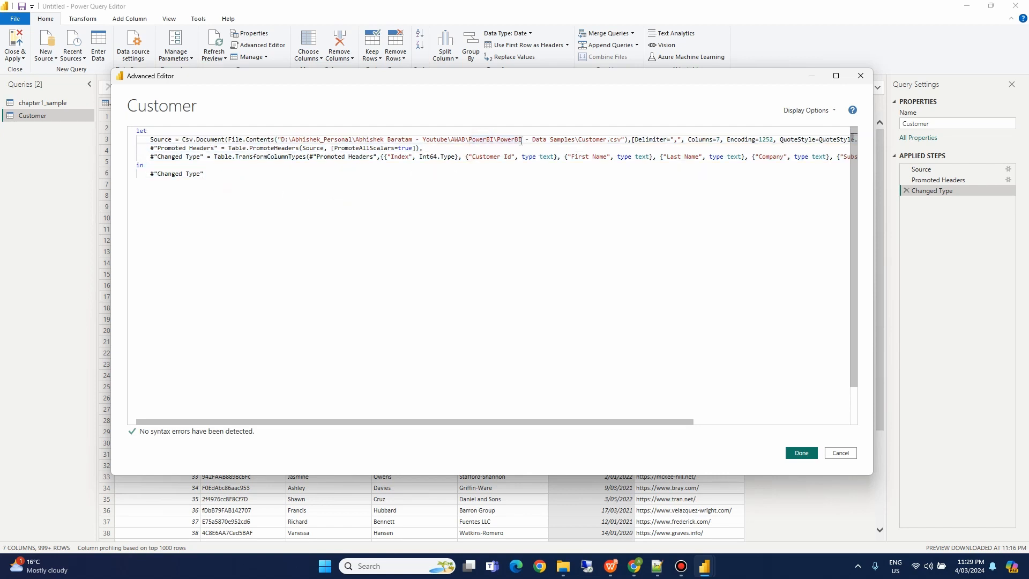
{"action": "left_click", "coordinate": [523, 157]}
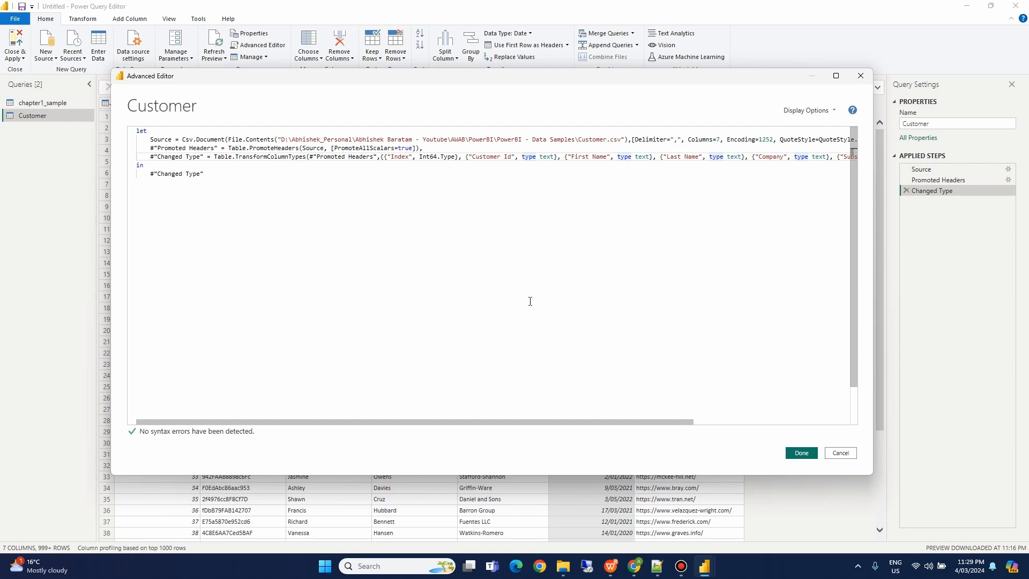
{"action": "left_click", "coordinate": [841, 453]}
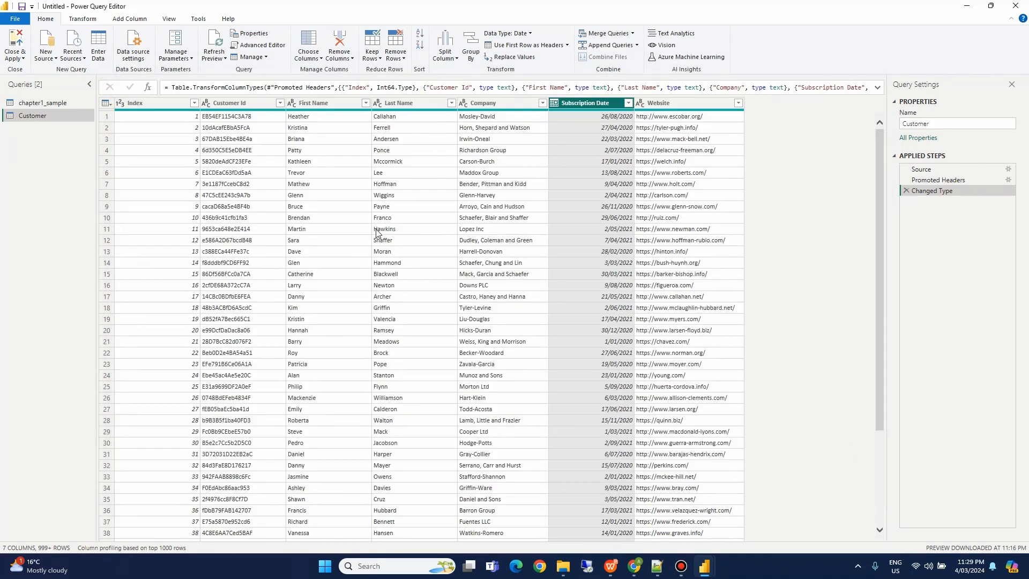
Step: Switch to the agenda slide in WPS Presentation, review the Loading the Data topic, and return to the Power Query Editor
{"action": "mouse_move", "coordinate": [611, 572]}
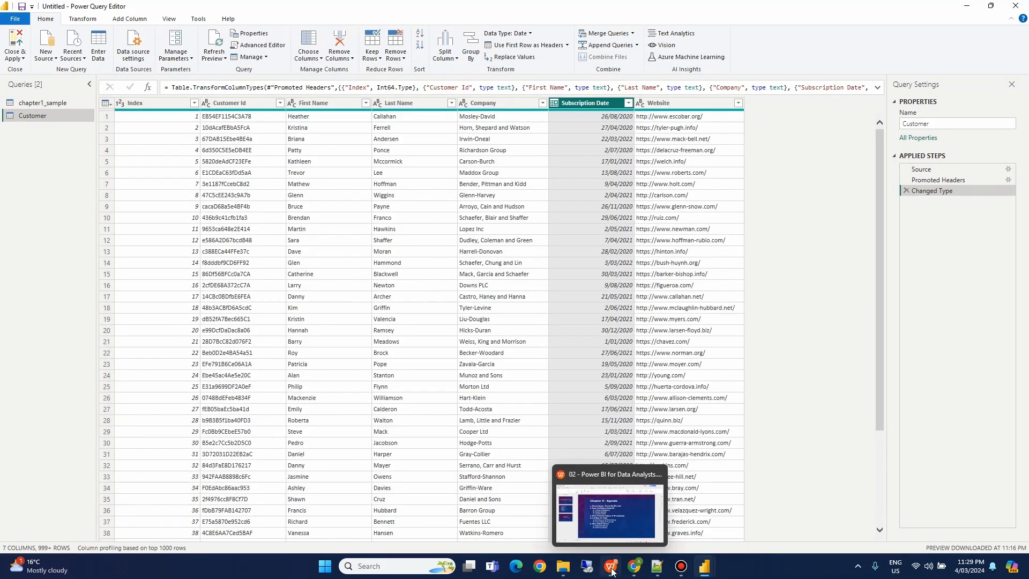
{"action": "left_click", "coordinate": [611, 509]}
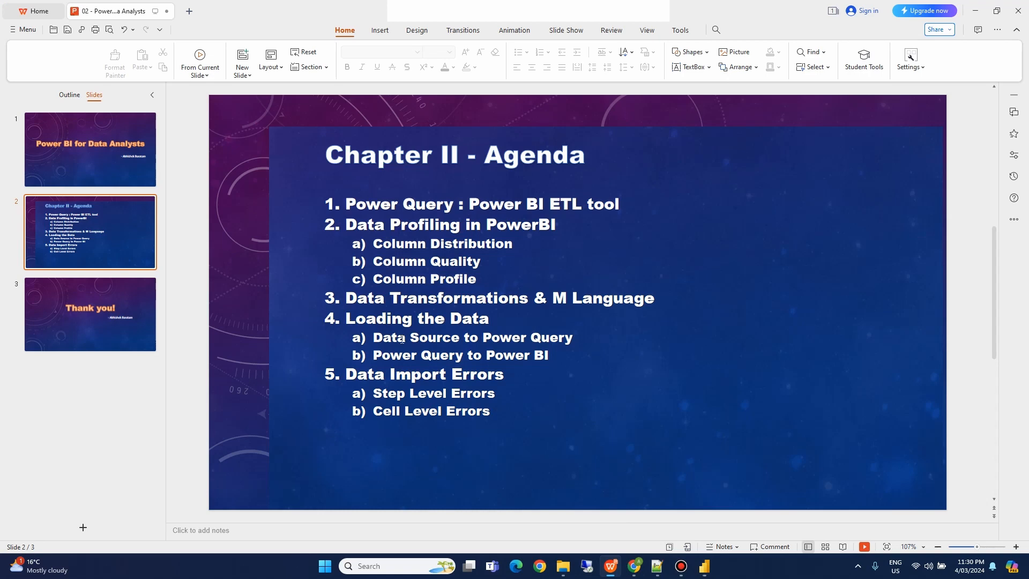
{"action": "left_click_drag", "start_coordinate": [348, 317], "coordinate": [489, 319]}
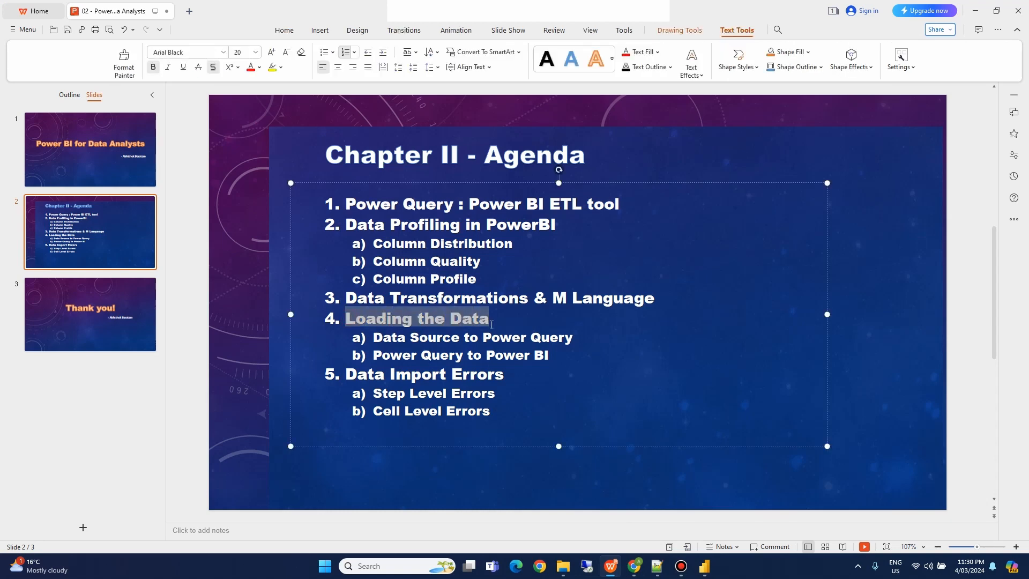
{"action": "left_click", "coordinate": [327, 466]}
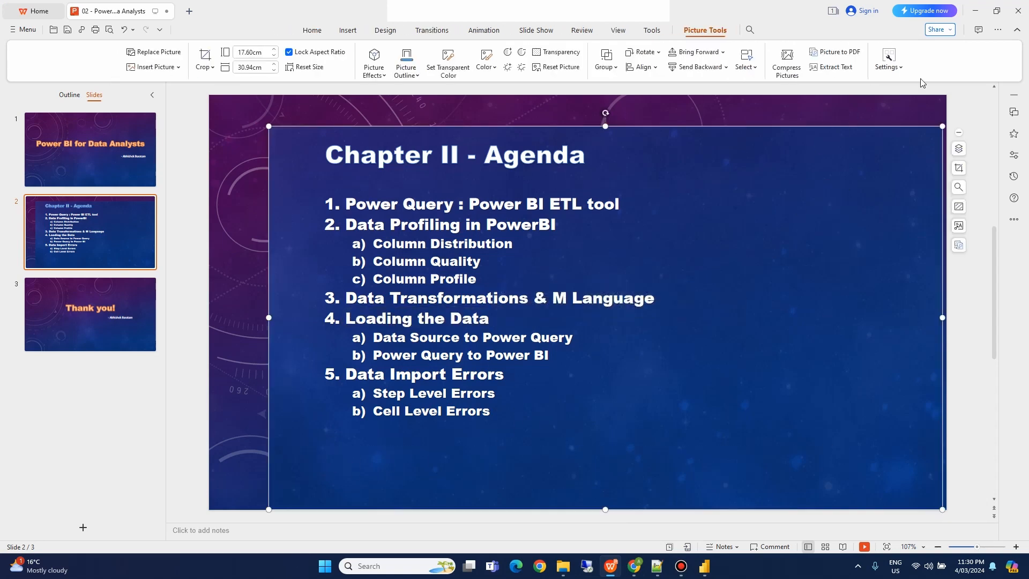
{"action": "left_click", "coordinate": [976, 11]}
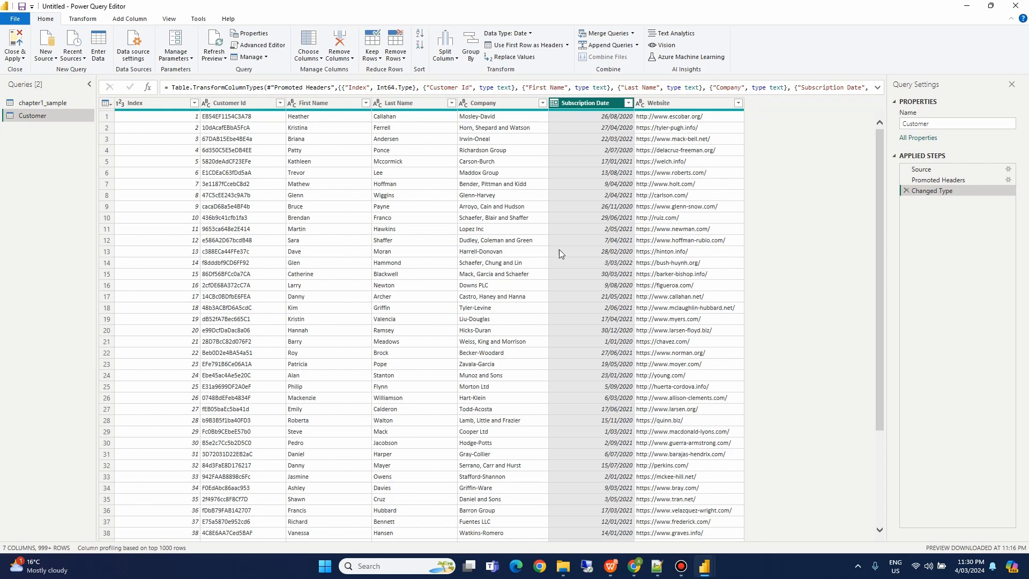
Step: Close the Power Query Editor, review the Loading the Data topic on the agenda slide, and switch to Power BI Desktop
{"action": "left_click", "coordinate": [1016, 5]}
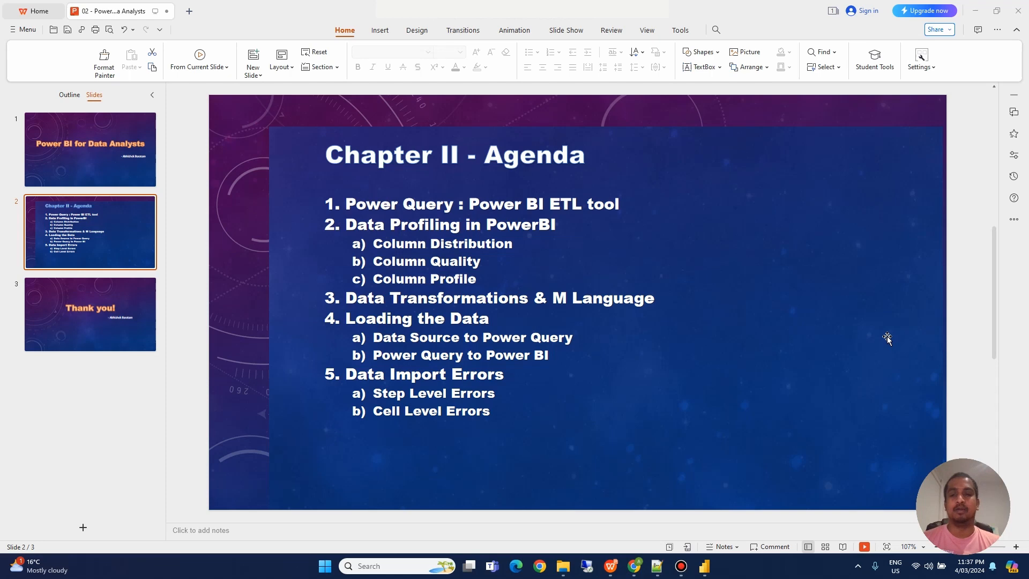
{"action": "left_click", "coordinate": [706, 567]}
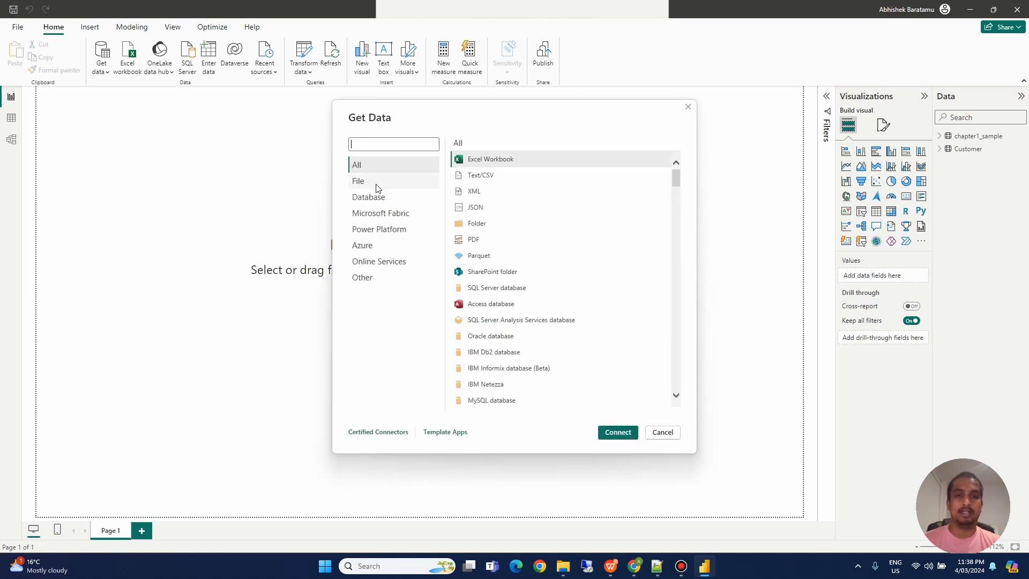
Step: Connect to Customer.csv as a Text/CSV source, review its import preview and load options, and dismiss the preview
{"action": "left_click", "coordinate": [481, 176]}
{"action": "left_click", "coordinate": [616, 431]}
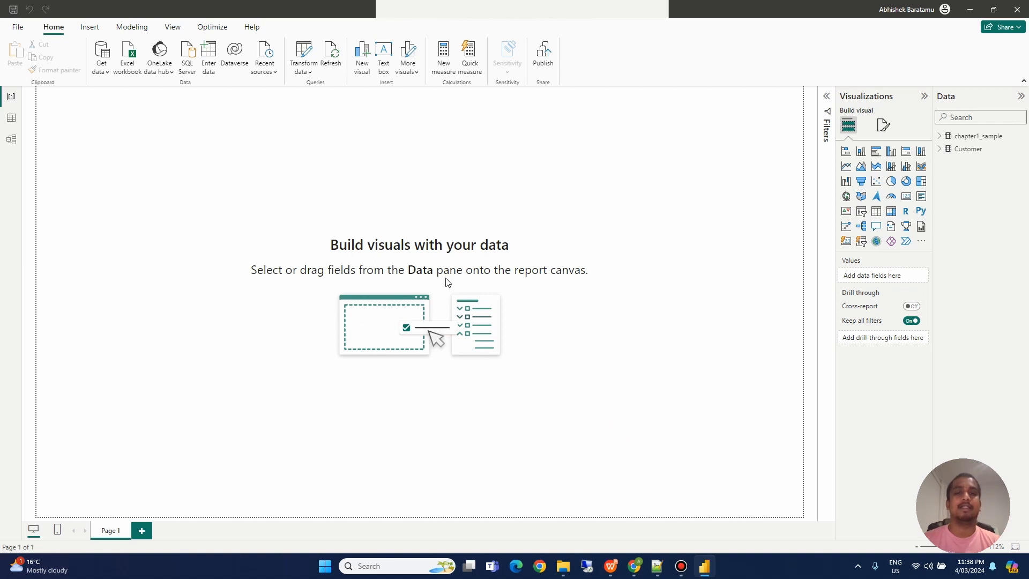
{"action": "left_click", "coordinate": [161, 120]}
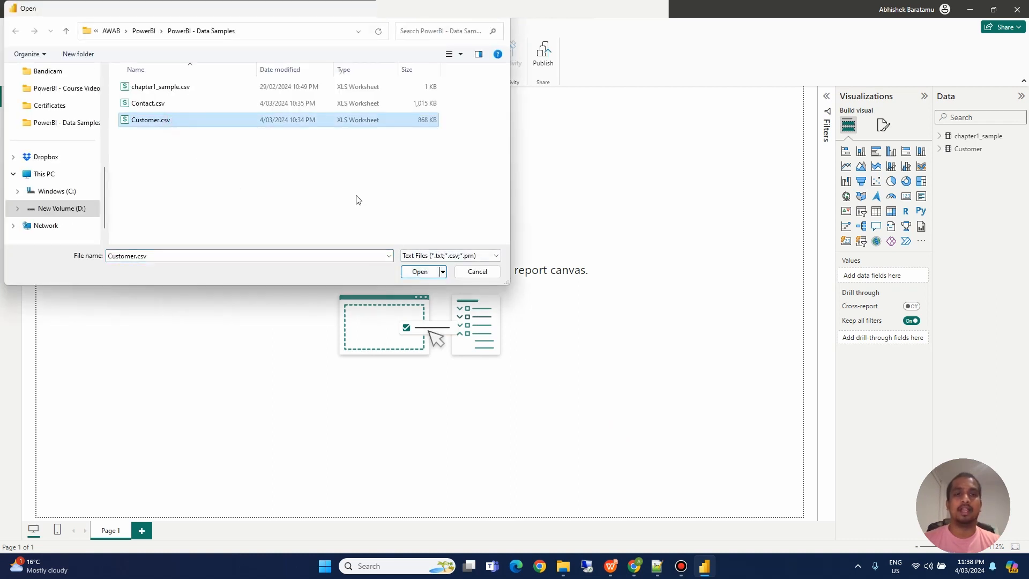
{"action": "left_click", "coordinate": [414, 272]}
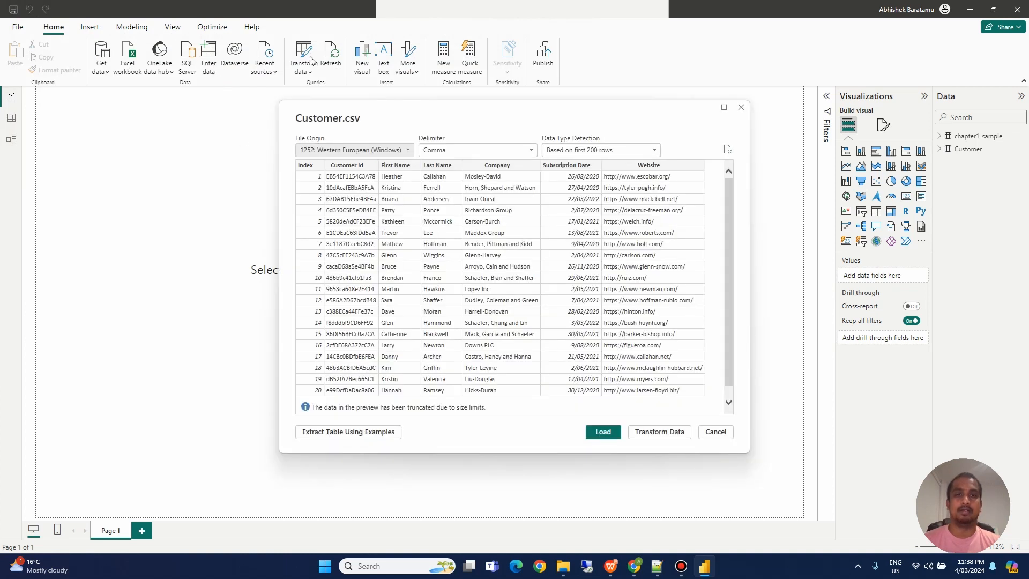
{"action": "left_click", "coordinate": [606, 434]}
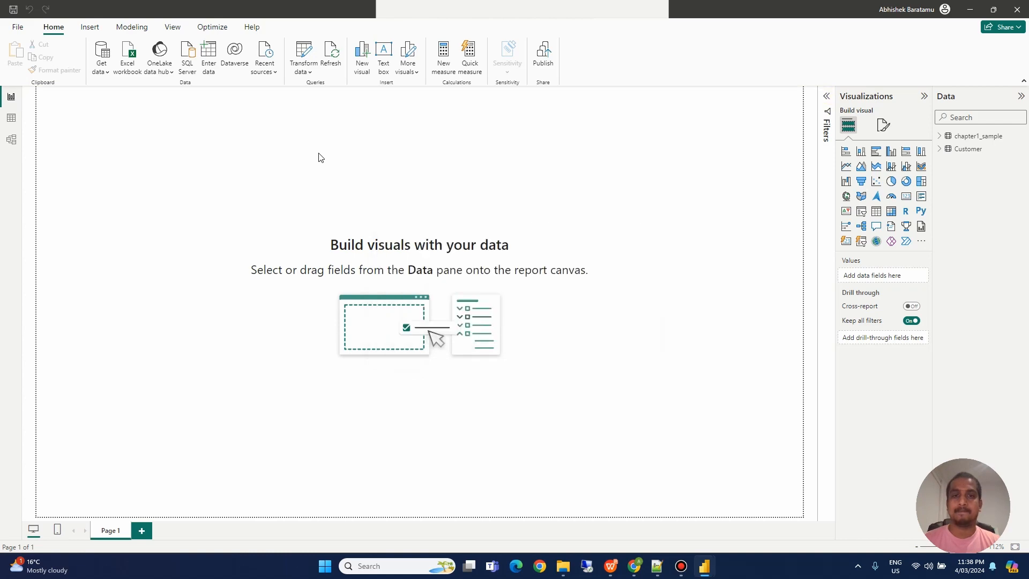
Step: Open the Power Query Editor and disable loading for the chapter1_sample query, accepting the possible data loss
{"action": "left_click", "coordinate": [305, 56]}
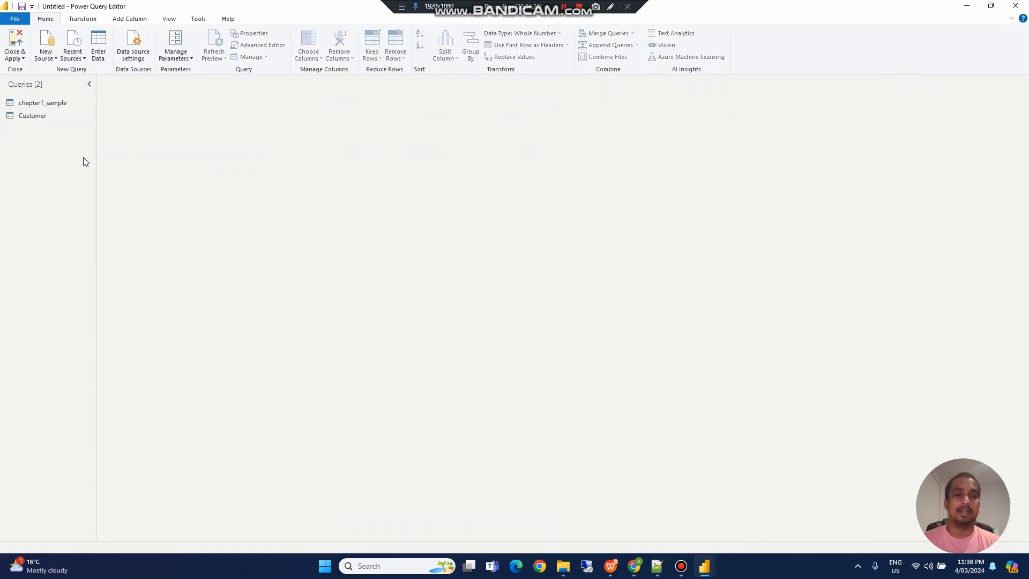
{"action": "left_click", "coordinate": [53, 121]}
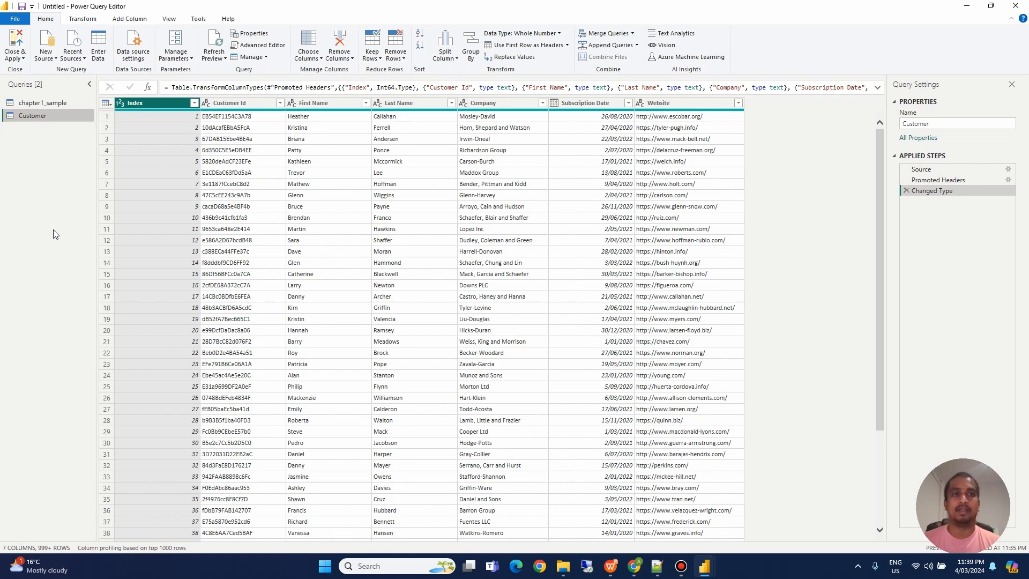
{"action": "left_click", "coordinate": [62, 106]}
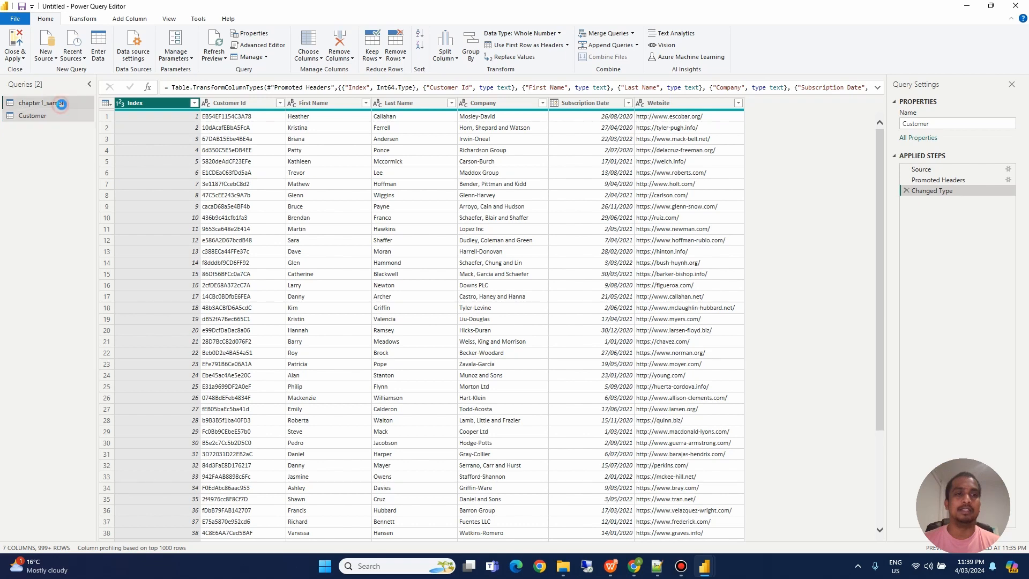
{"action": "right_click", "coordinate": [65, 104]}
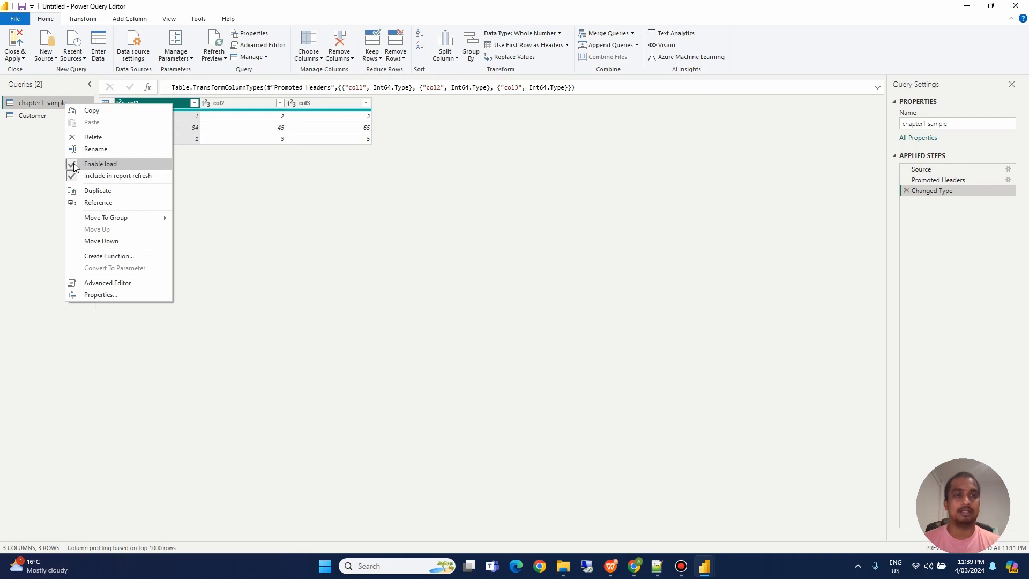
{"action": "left_click", "coordinate": [100, 164]}
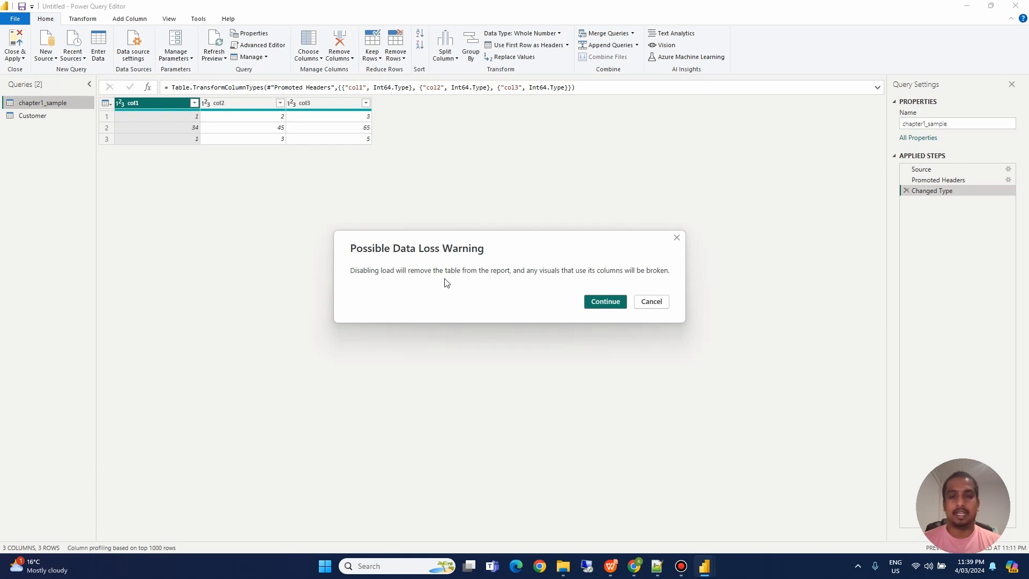
{"action": "left_click", "coordinate": [602, 307]}
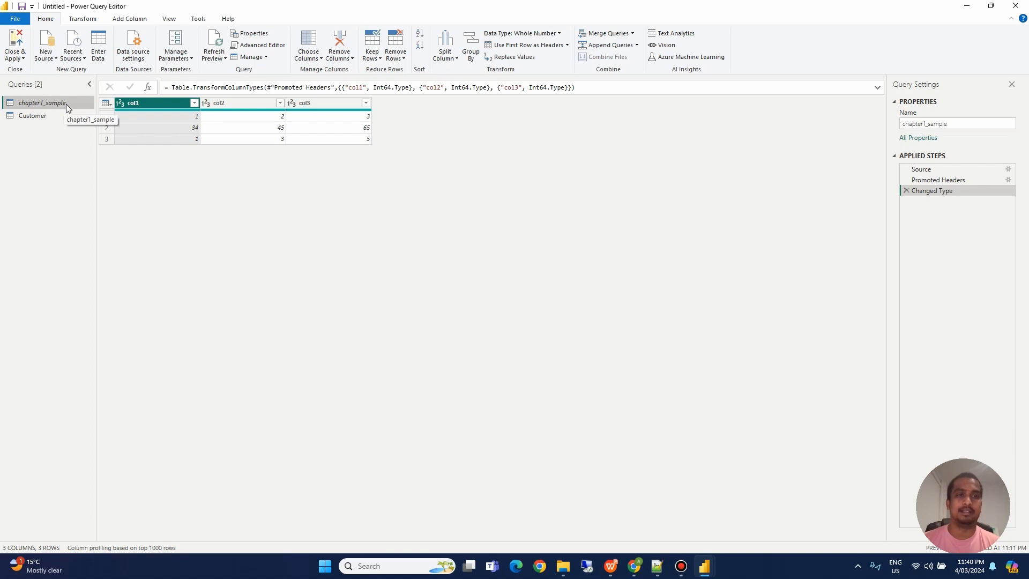
Step: Compare the Customer query with the load-disabled chapter1_sample query, and close and apply the changes to the report
{"action": "left_click", "coordinate": [55, 115]}
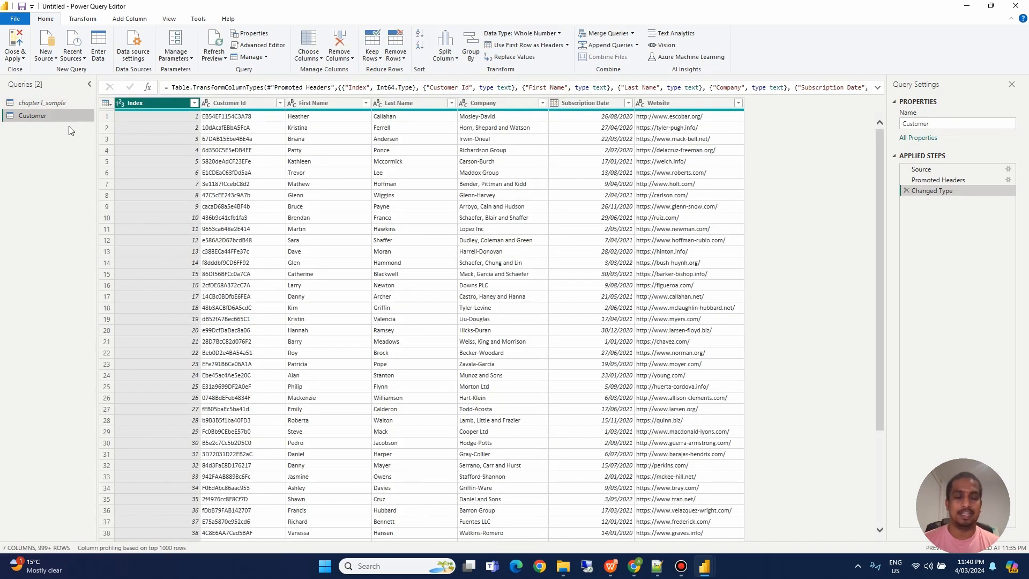
{"action": "left_click", "coordinate": [53, 103]}
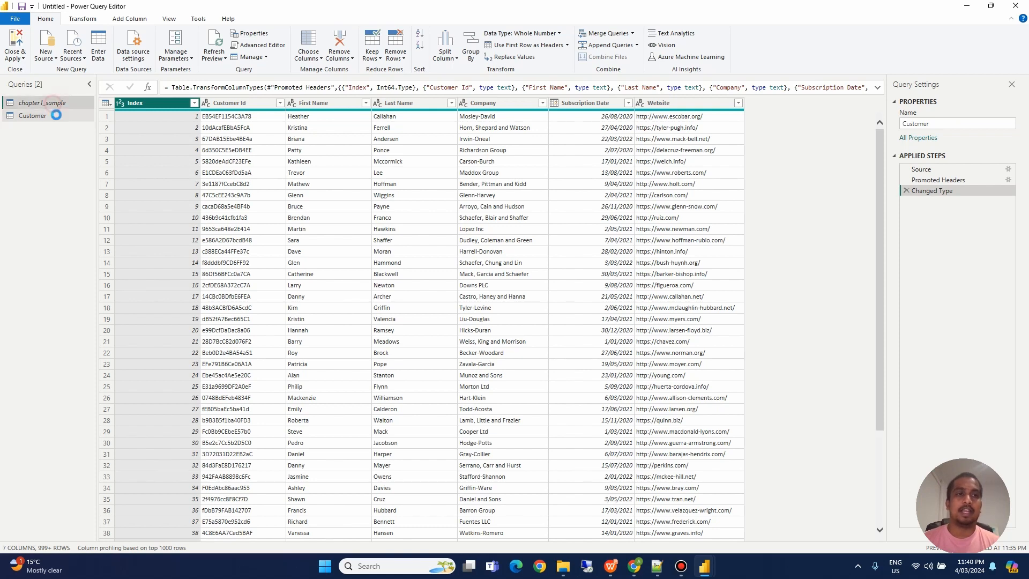
{"action": "left_click", "coordinate": [57, 118]}
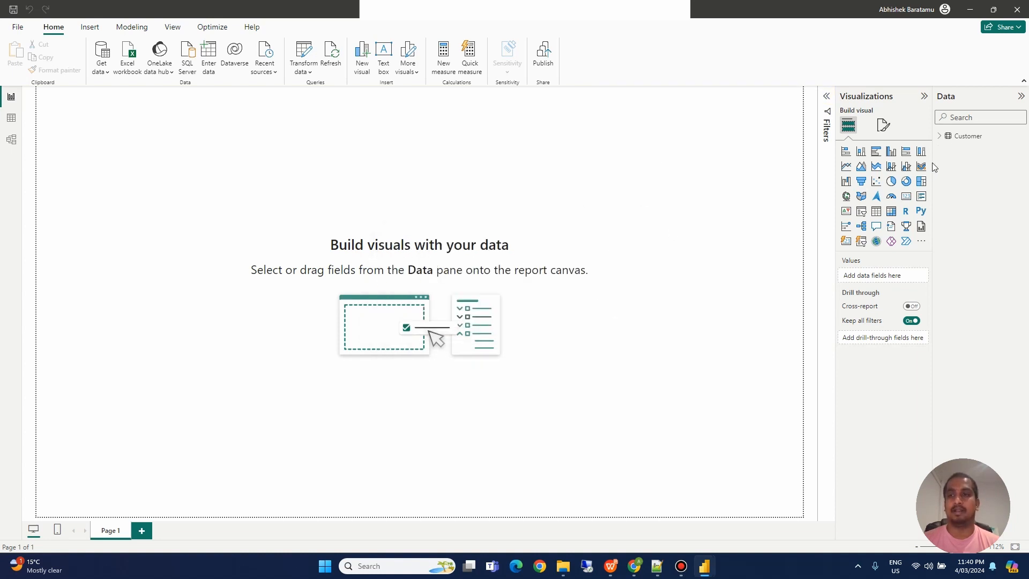
Step: Check the Customer table's fields in the report, and reopen the Power Query Editor to view the chapter1_sample query before closing it
{"action": "left_click", "coordinate": [941, 136]}
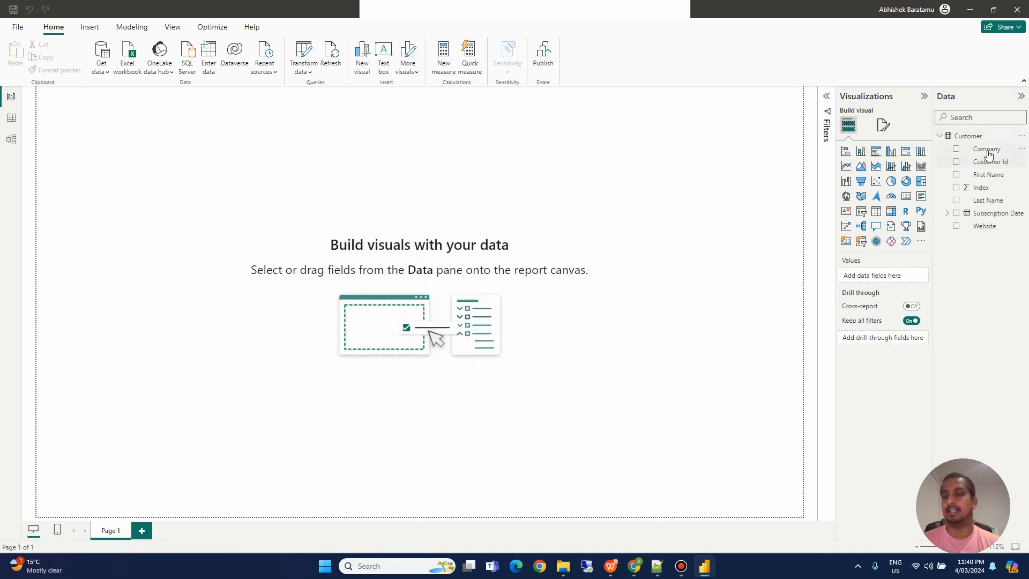
{"action": "left_click", "coordinate": [938, 140]}
{"action": "left_click", "coordinate": [304, 54]}
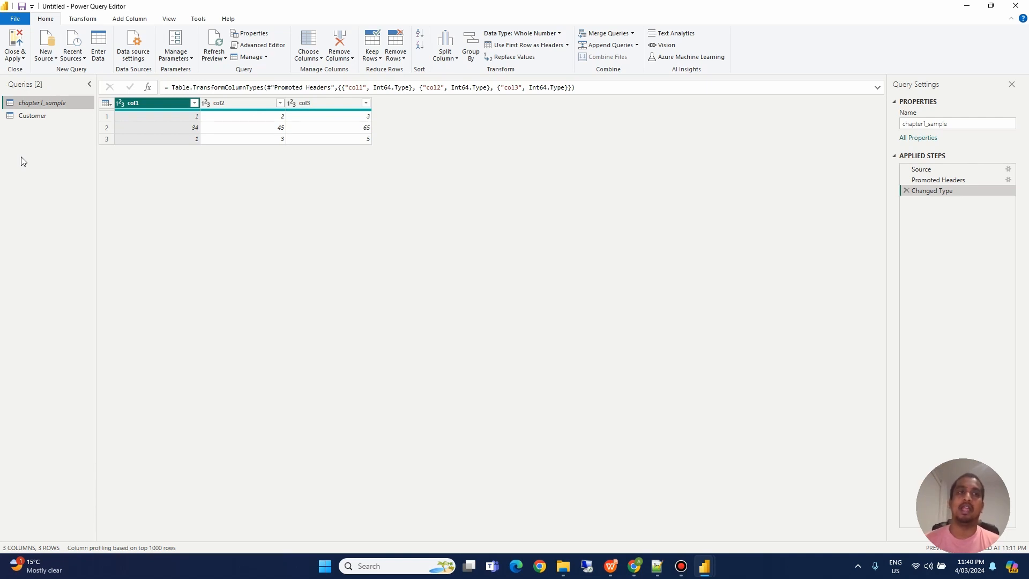
{"action": "left_click", "coordinate": [14, 47]}
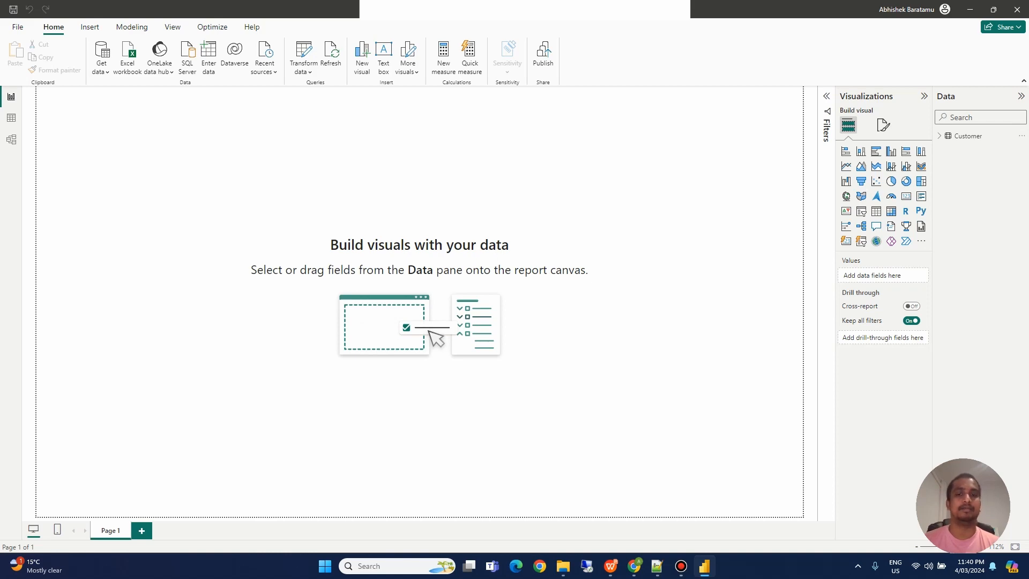
Step: Switch to the agenda slide in WPS Presentation, review the Data Import Errors topic, and return to Power BI Desktop
{"action": "left_click", "coordinate": [611, 566]}
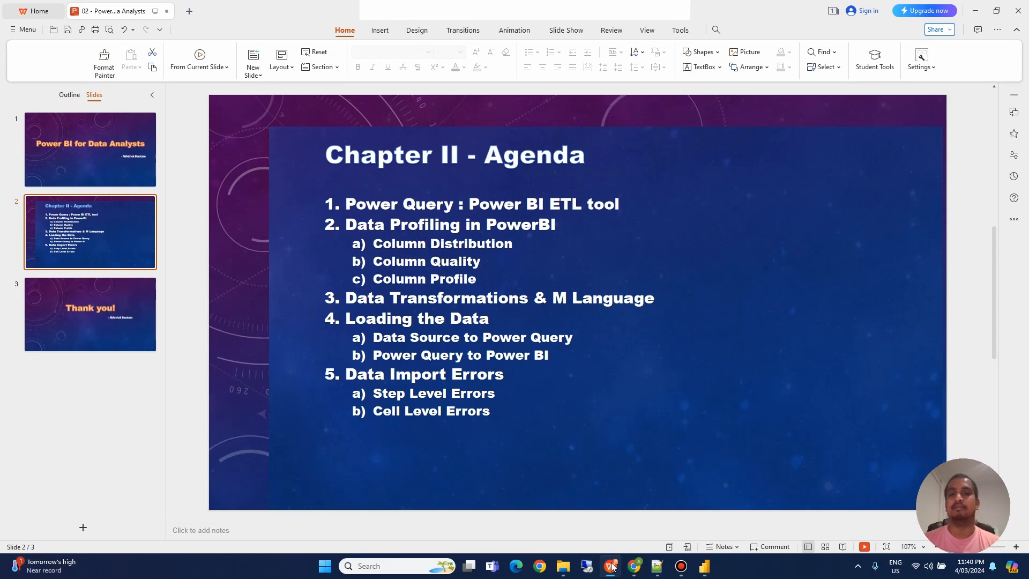
{"action": "left_click", "coordinate": [704, 566]}
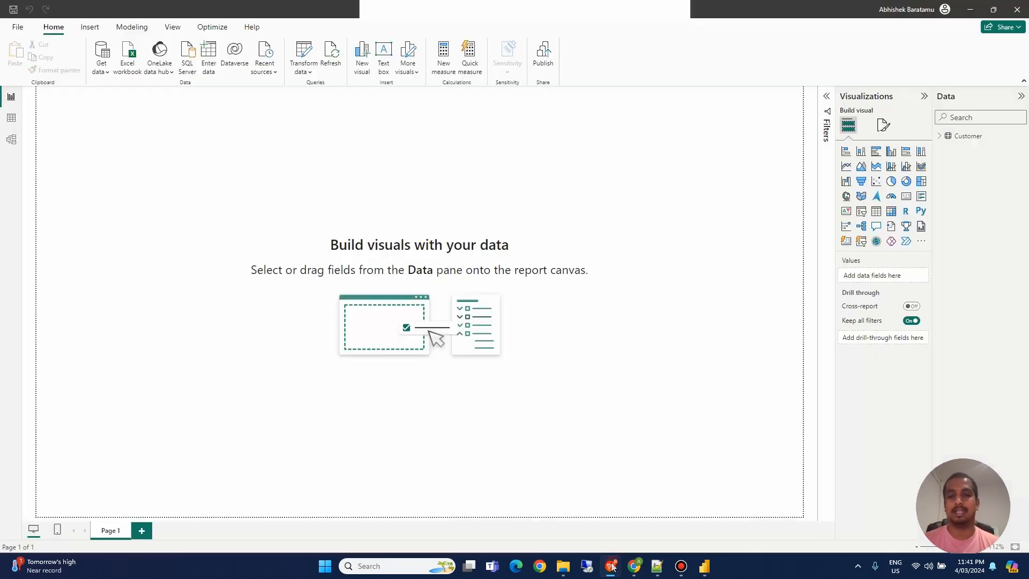
{"action": "left_click", "coordinate": [179, 354]}
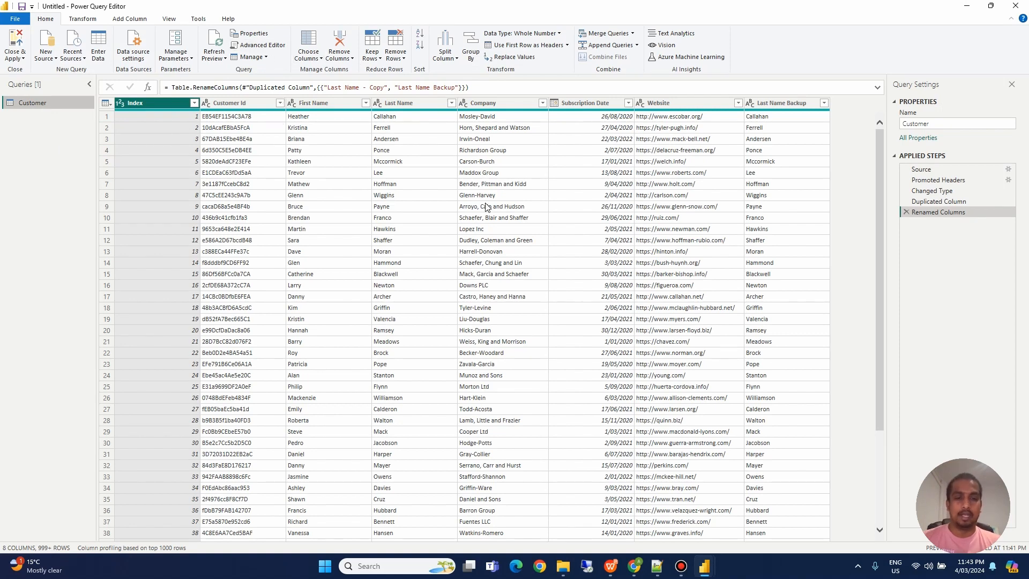
Step: Switch to the PowerBI - Data Samples folder in File Explorer and rename Customer.csv to Customer1.csv
{"action": "left_click", "coordinate": [568, 565]}
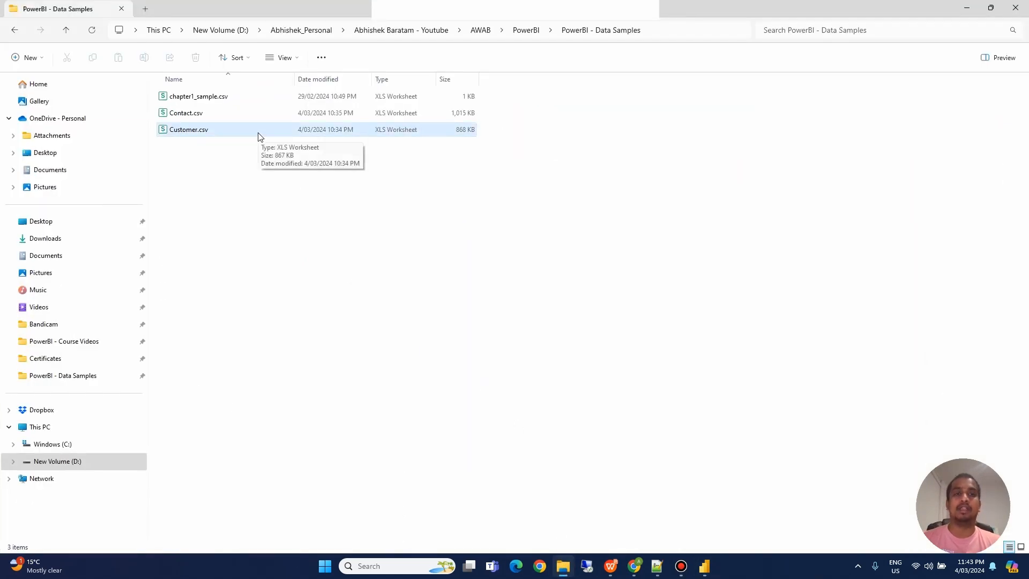
{"action": "left_click", "coordinate": [210, 133]}
{"action": "key", "text": "F2"}
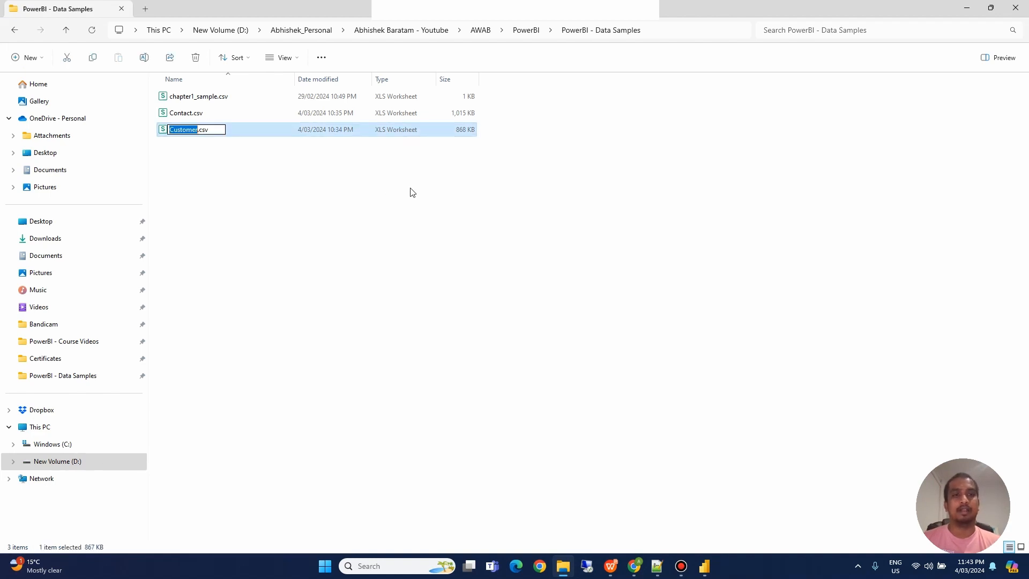
{"action": "key", "text": "Right"}
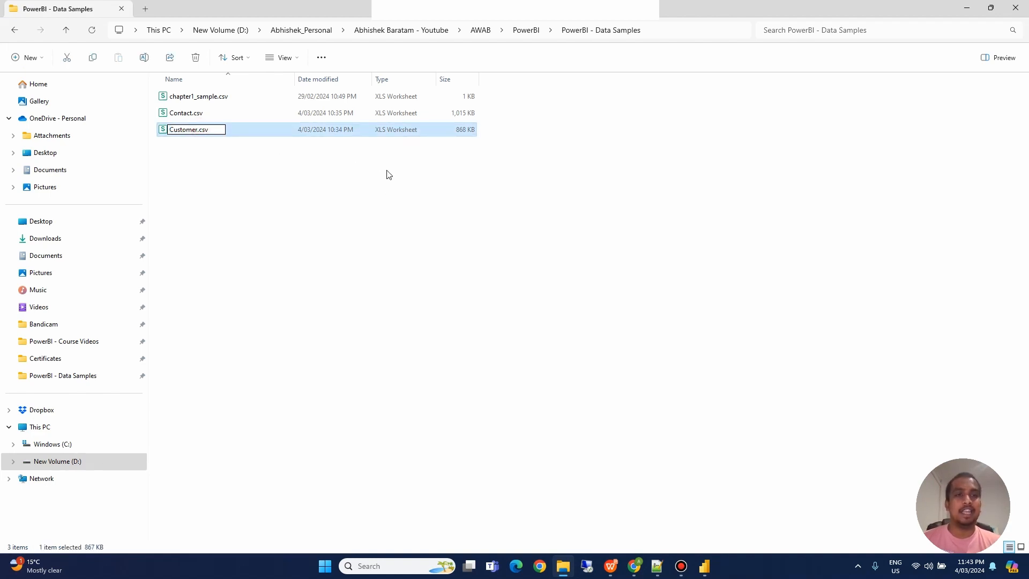
{"action": "type", "text": "1"}
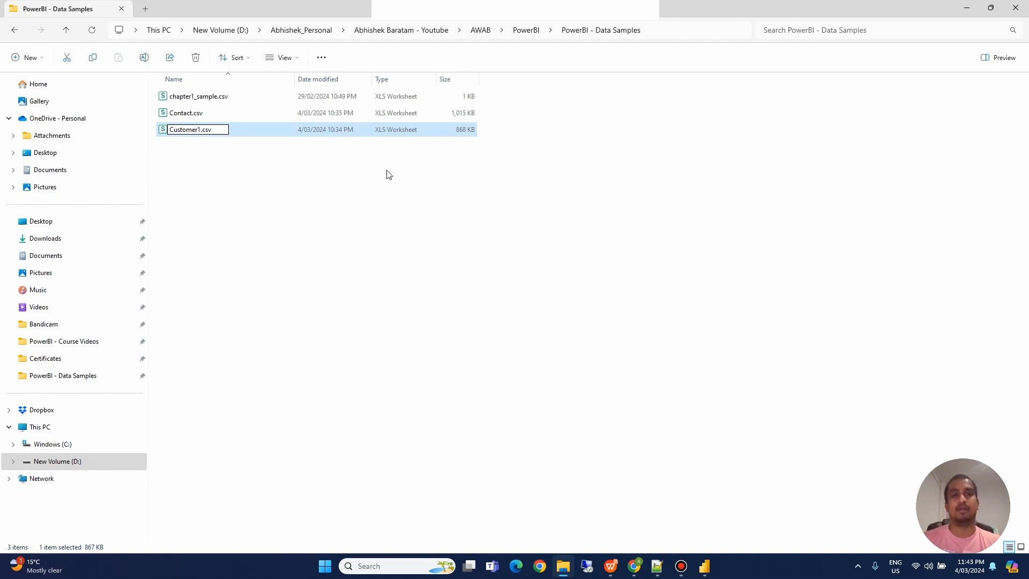
{"action": "key", "text": "Return"}
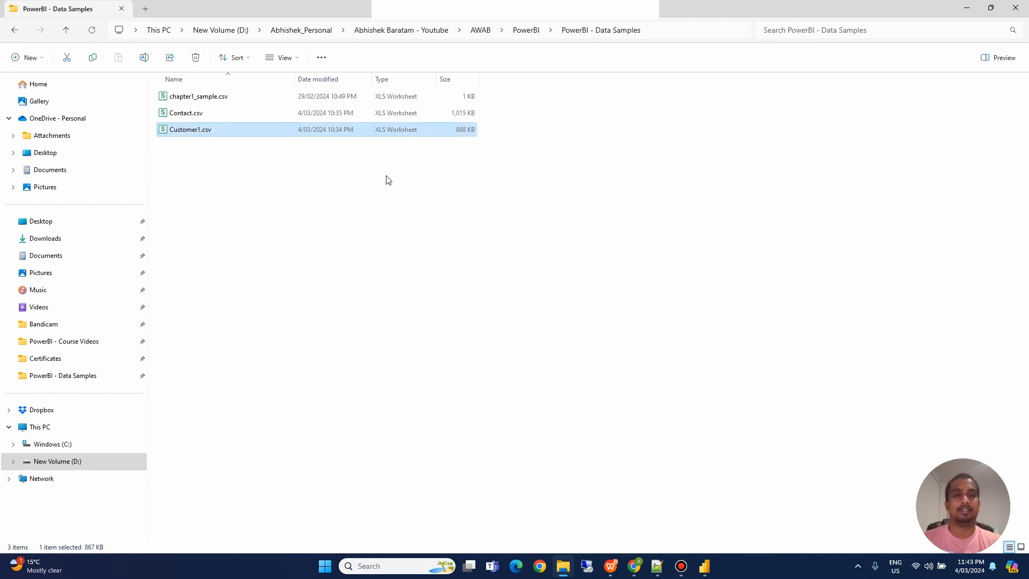
{"action": "left_click", "coordinate": [388, 176]}
Step: Switch back to the Power Query Editor and refresh the preview of the Customer query
{"action": "left_click", "coordinate": [704, 566]}
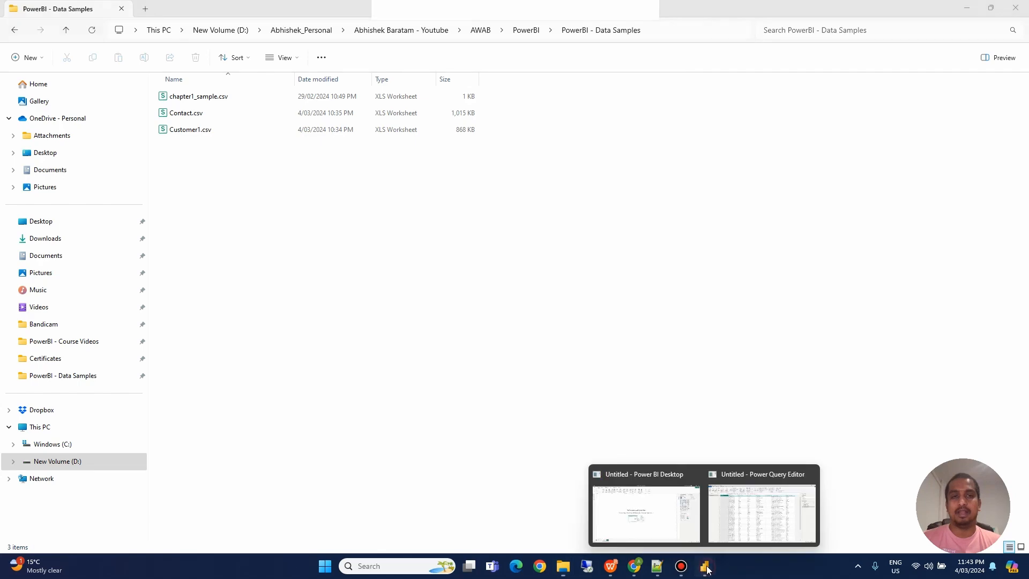
{"action": "left_click", "coordinate": [758, 521]}
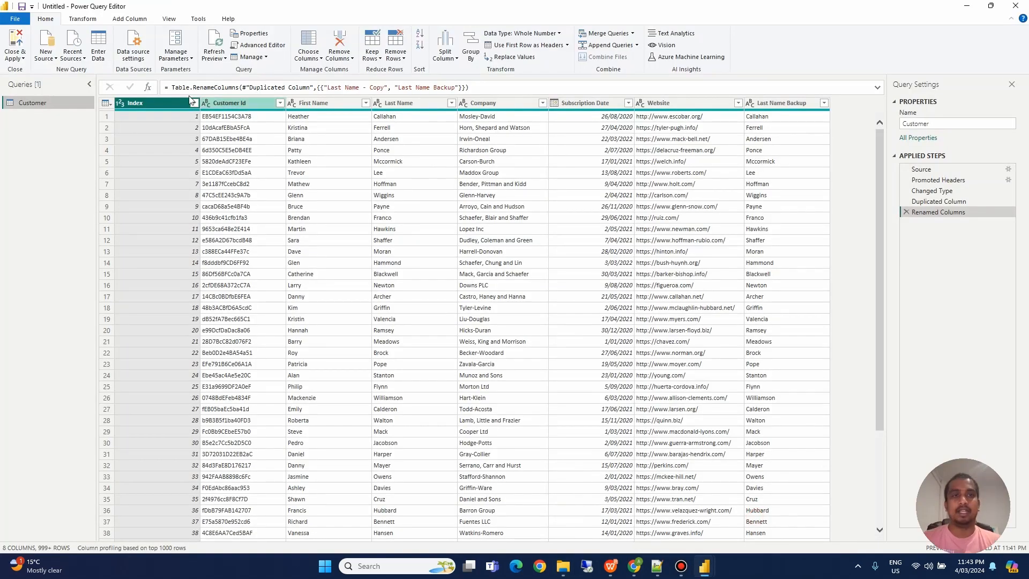
{"action": "left_click", "coordinate": [222, 42]}
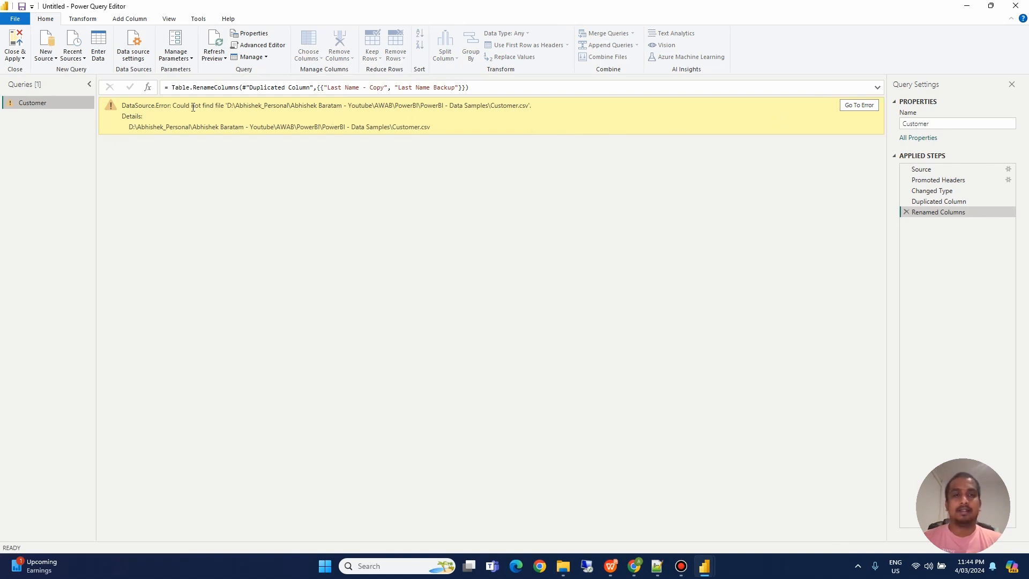
Step: Examine the error type and source file path in the Customer query's error message, and switch to the agenda slide in WPS Presentation
{"action": "double_click", "coordinate": [167, 106]}
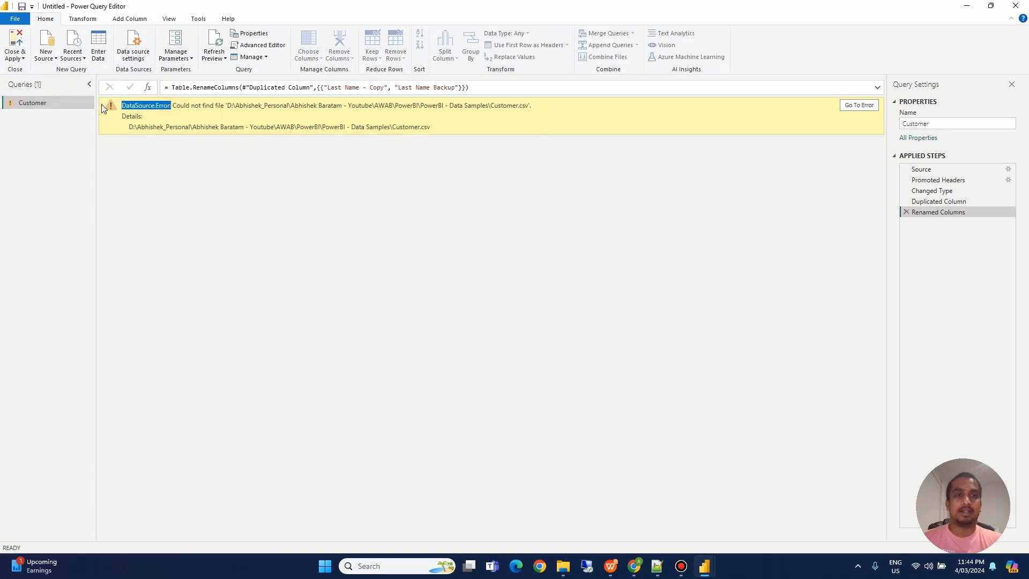
{"action": "left_click", "coordinate": [265, 106]}
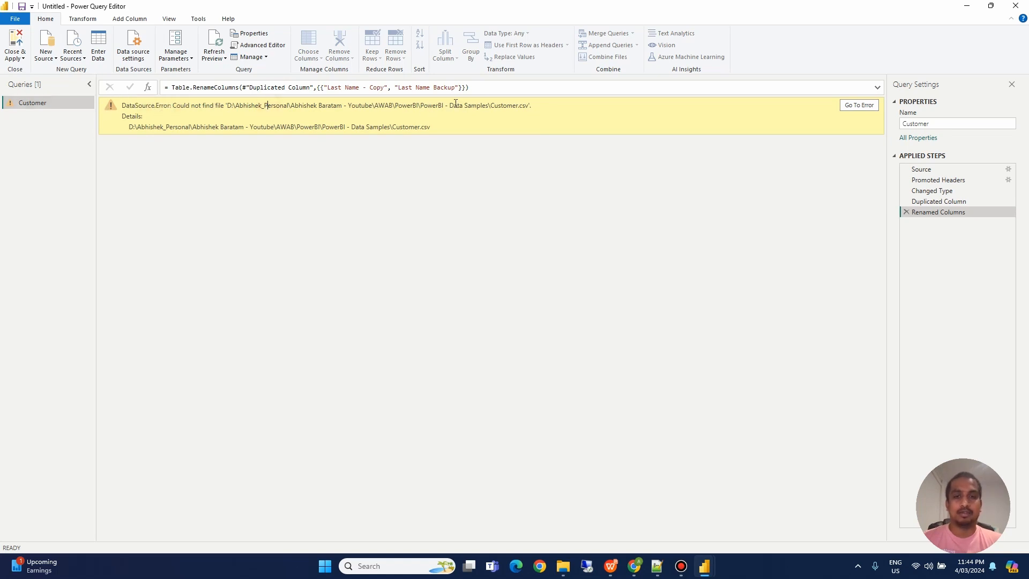
{"action": "left_click_drag", "start_coordinate": [491, 106], "coordinate": [530, 106]}
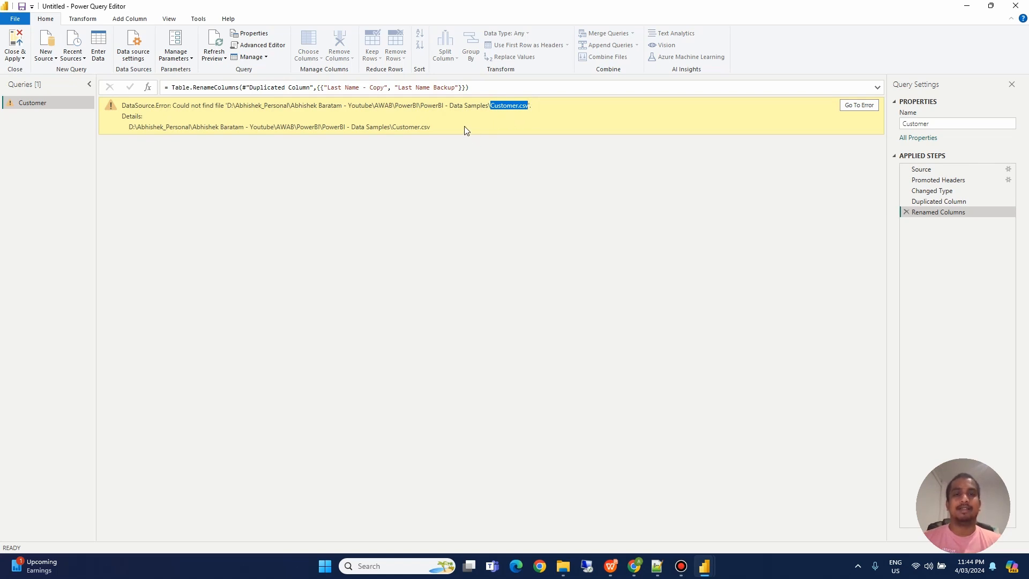
{"action": "left_click_drag", "start_coordinate": [421, 105], "coordinate": [529, 107]}
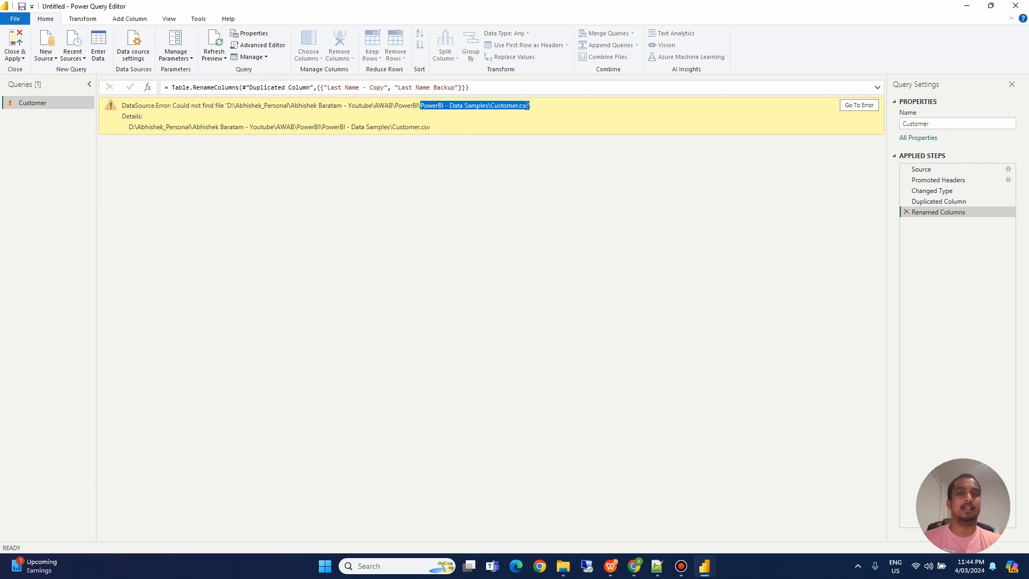
{"action": "left_click", "coordinate": [488, 184]}
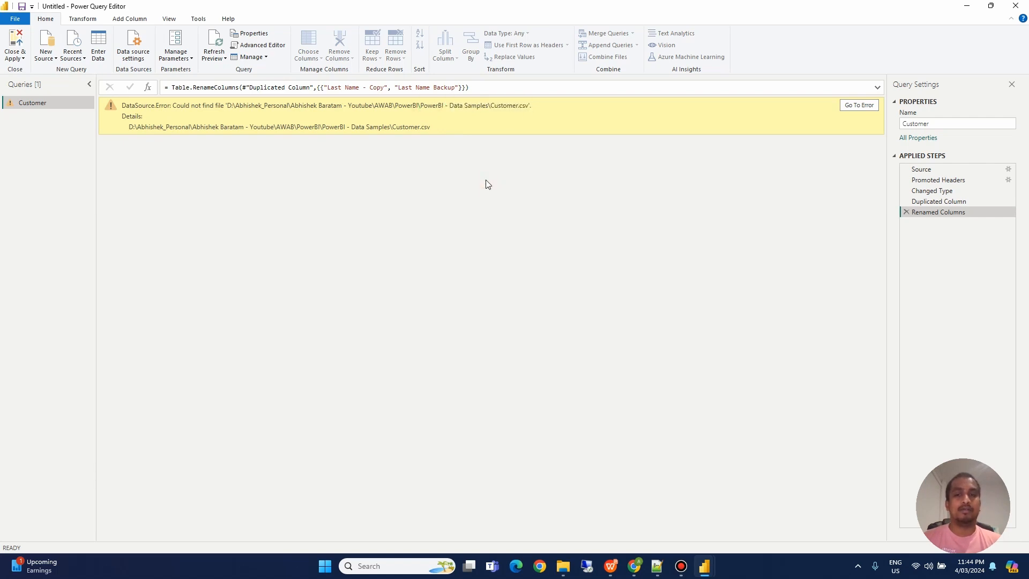
{"action": "left_click", "coordinate": [610, 566]}
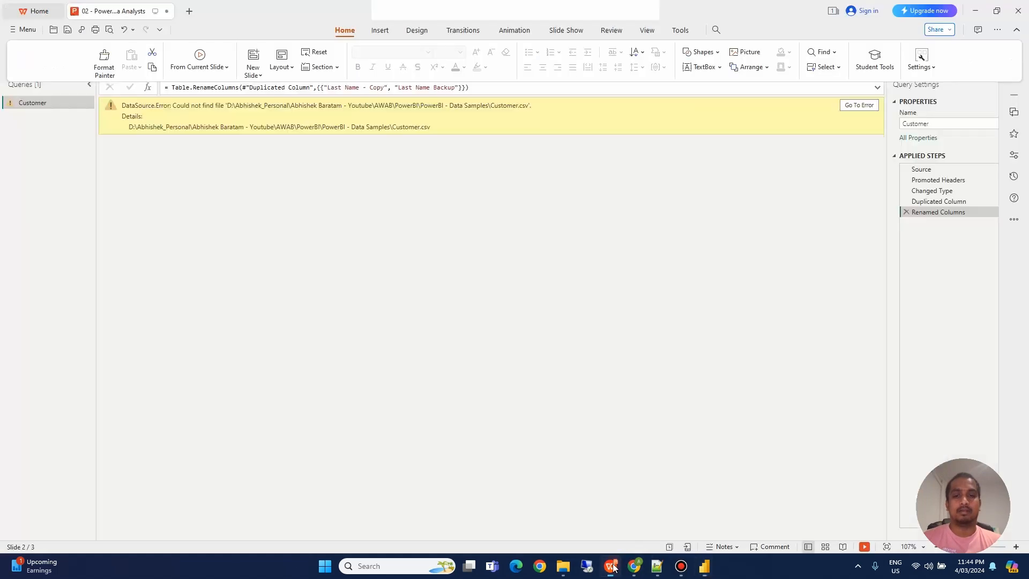
Step: Highlight the Step Level Errors topic on the agenda slide, clear the selection, and return to the Power Query Editor
{"action": "left_click_drag", "start_coordinate": [368, 393], "coordinate": [497, 399]}
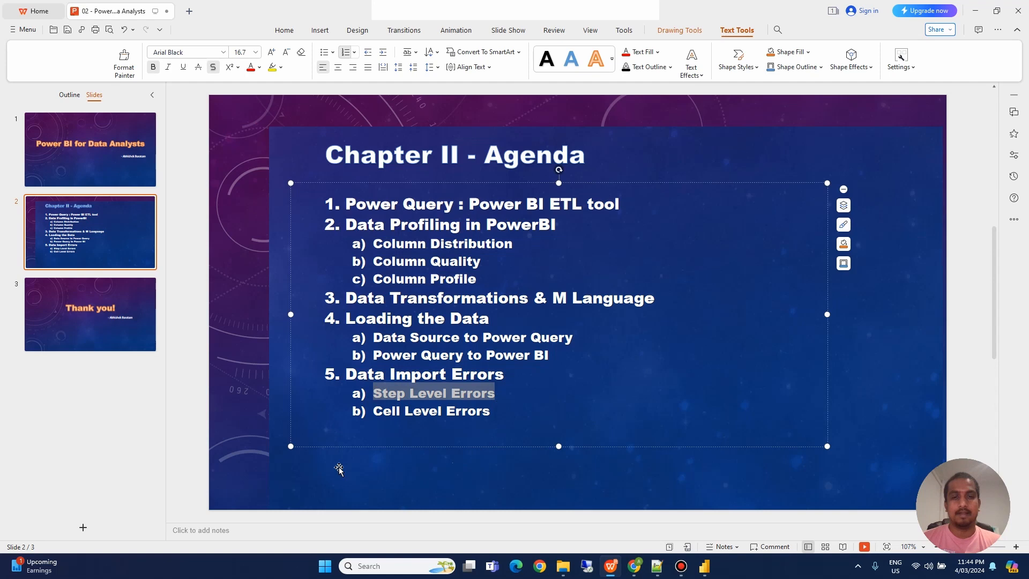
{"action": "left_click", "coordinate": [198, 432]}
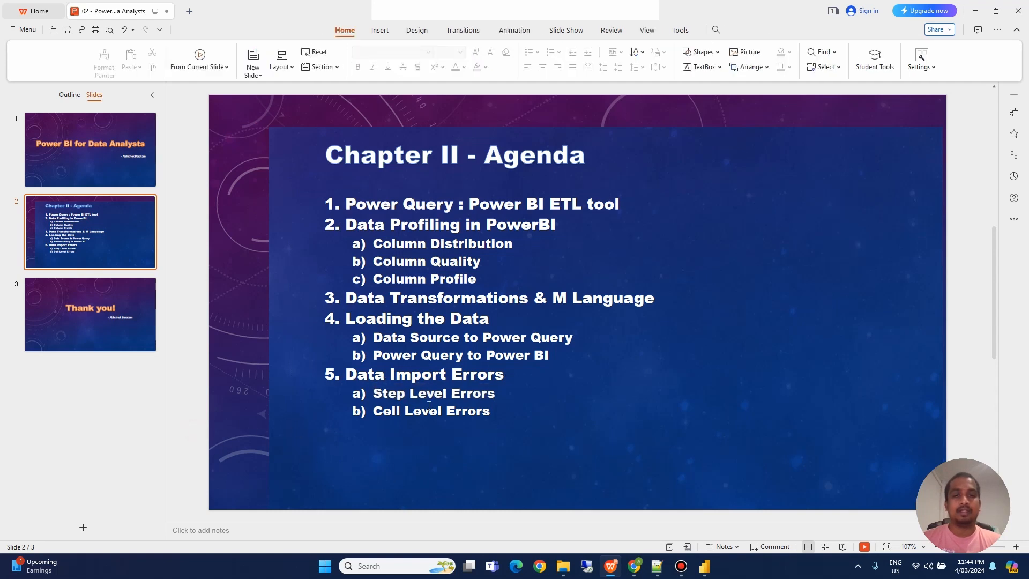
{"action": "left_click", "coordinate": [975, 11]}
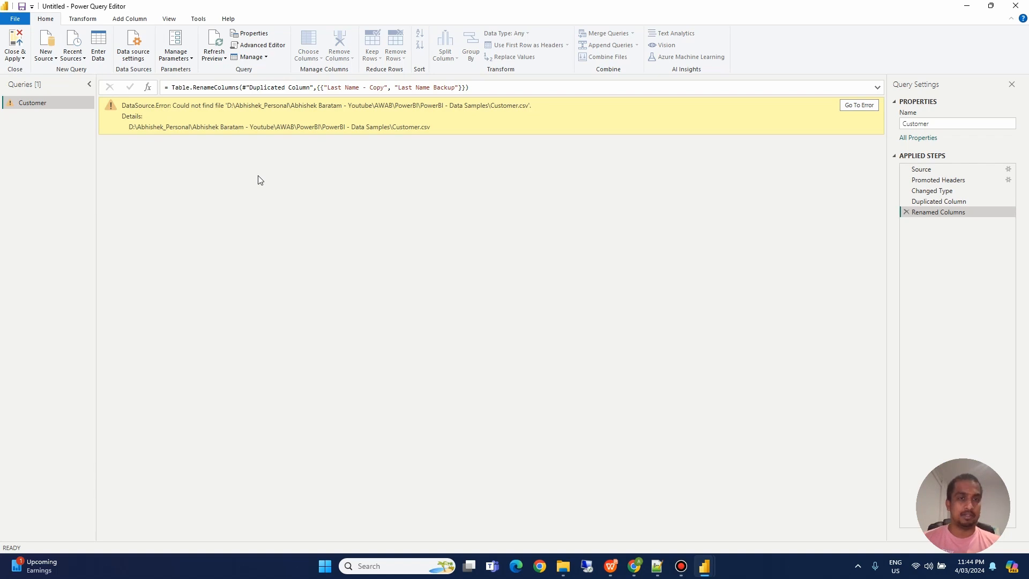
Step: Change the source file name in the Customer query's M code to Customer1.csv using the Advanced Editor, and refresh the preview
{"action": "left_click", "coordinate": [259, 45]}
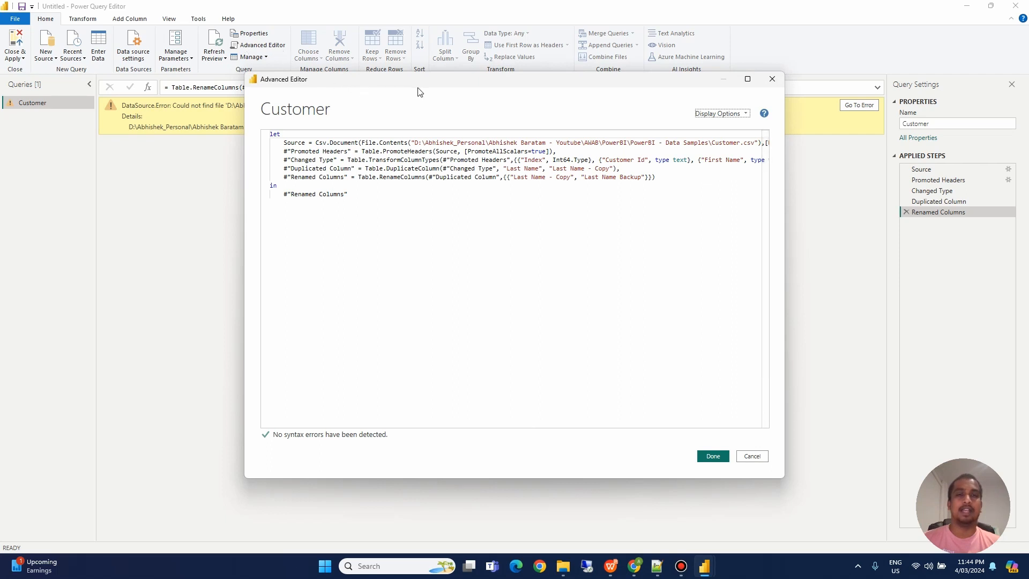
{"action": "left_click_drag", "start_coordinate": [486, 91], "coordinate": [429, 99]}
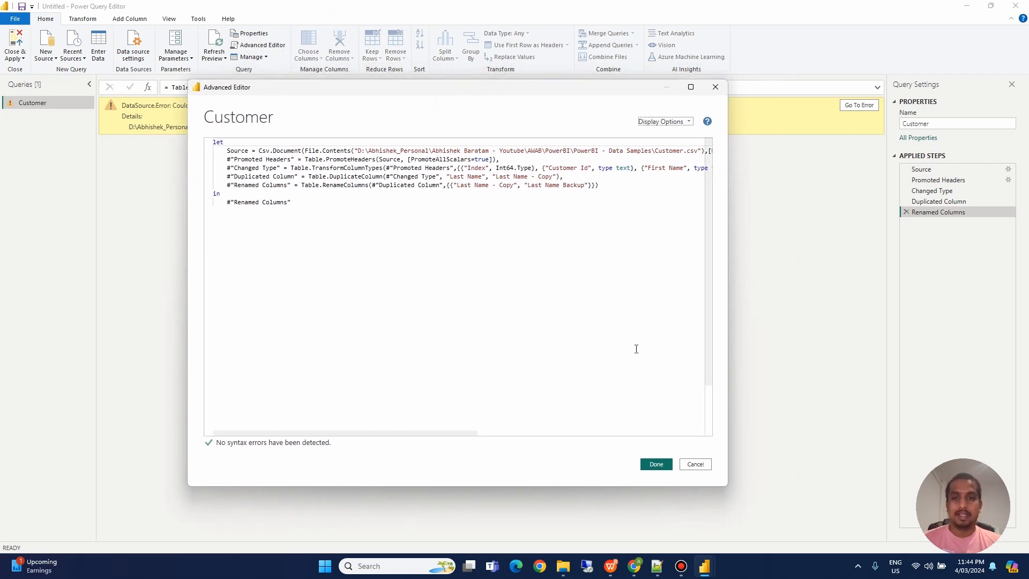
{"action": "left_click_drag", "start_coordinate": [730, 388], "coordinate": [991, 387]}
{"action": "left_click_drag", "start_coordinate": [738, 96], "coordinate": [581, 85]}
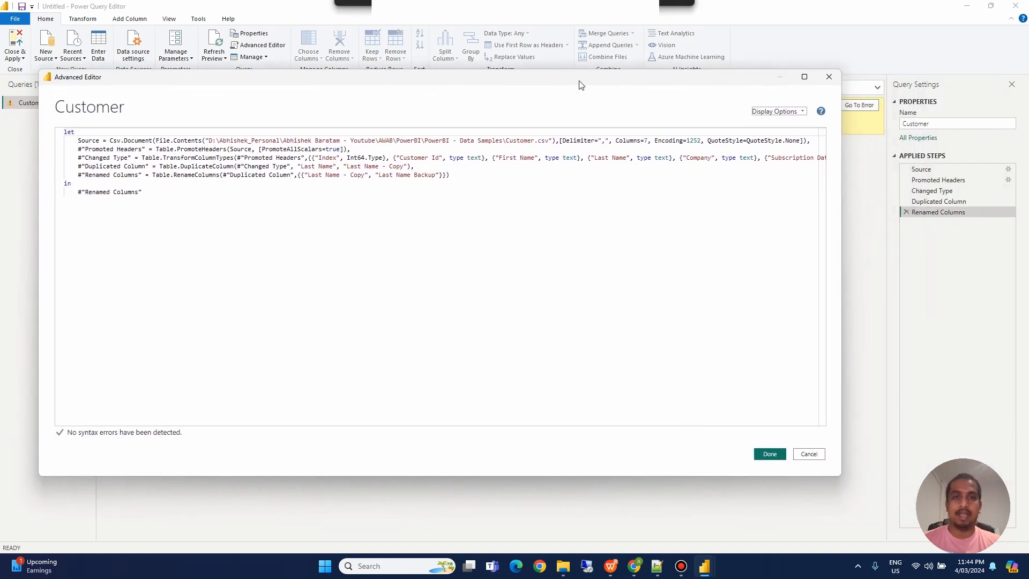
{"action": "left_click_drag", "start_coordinate": [834, 229], "coordinate": [988, 235]}
{"action": "left_click", "coordinate": [531, 141]}
{"action": "key", "text": "Left"}
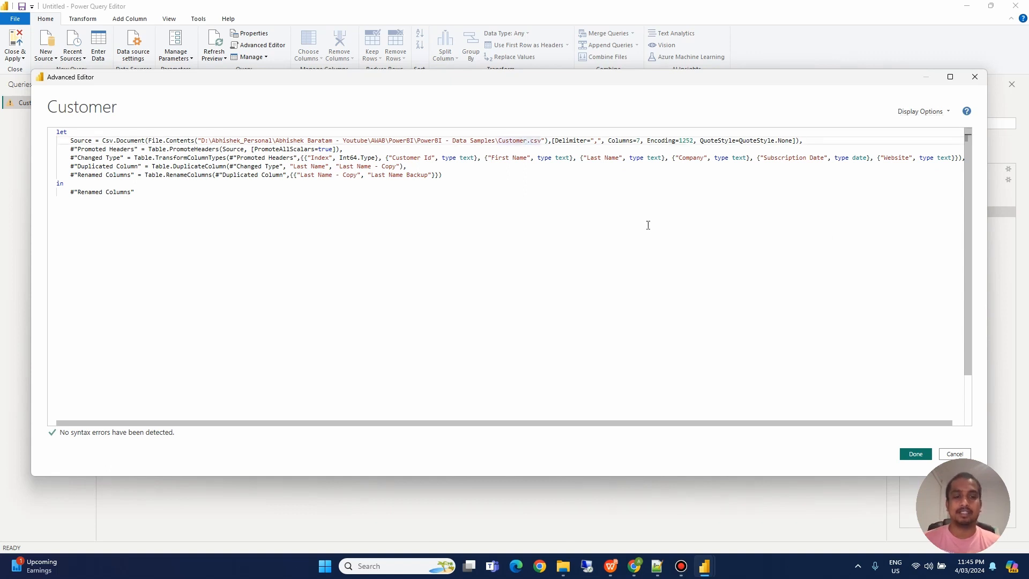
{"action": "type", "text": "1"}
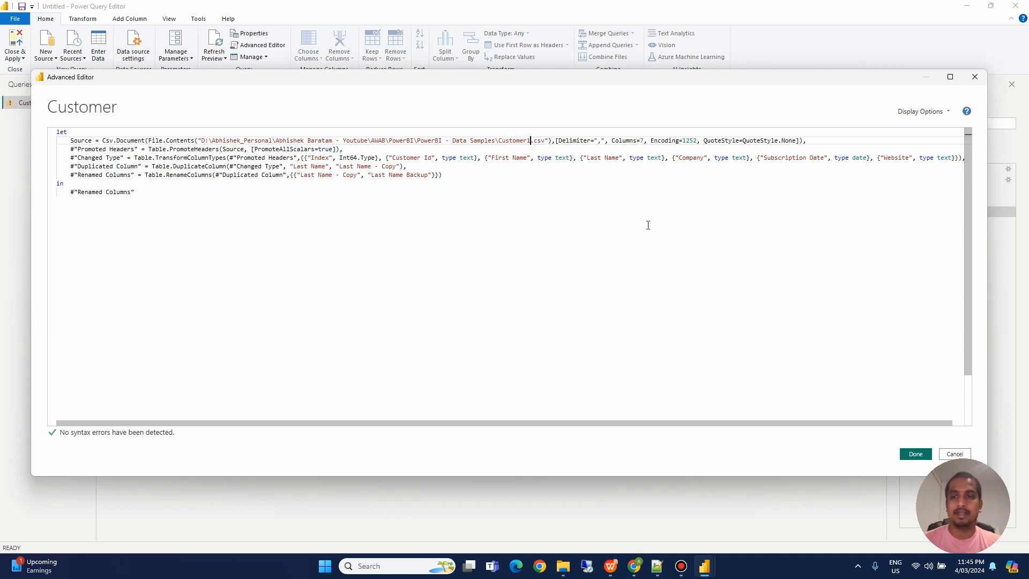
{"action": "left_click", "coordinate": [916, 454]}
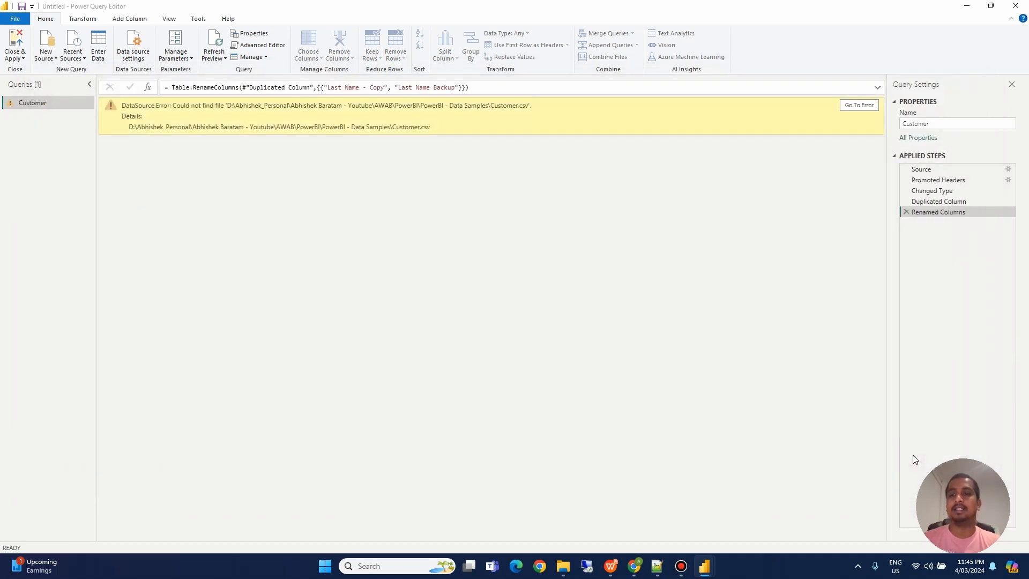
{"action": "left_click", "coordinate": [215, 43]}
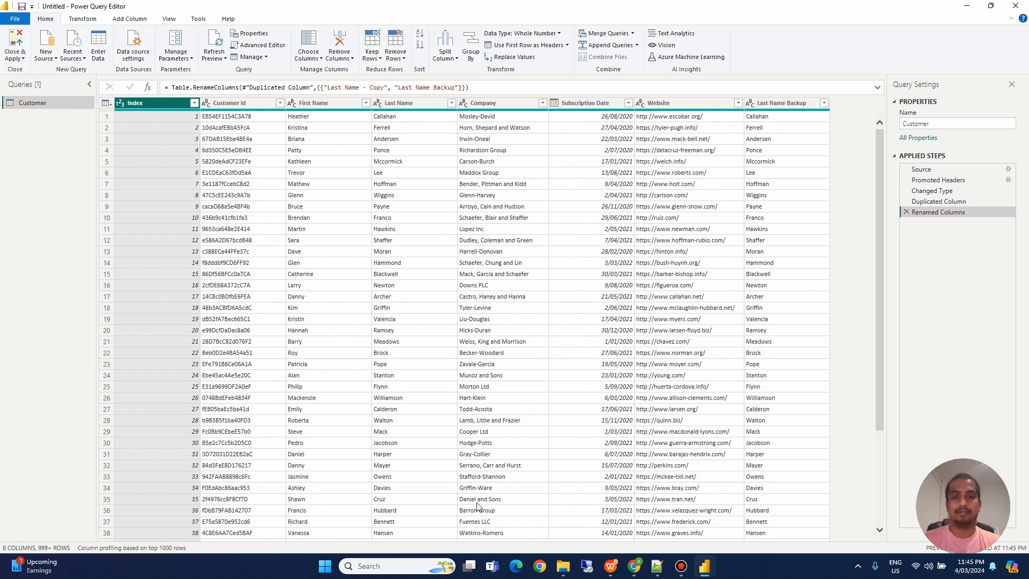
Step: Switch to File Explorer, open Customer1.csv in WPS Spreadsheets, and auto-fit the widths of columns A to H
{"action": "left_click", "coordinate": [559, 569]}
{"action": "left_click", "coordinate": [193, 131]}
{"action": "double_click", "coordinate": [219, 134]}
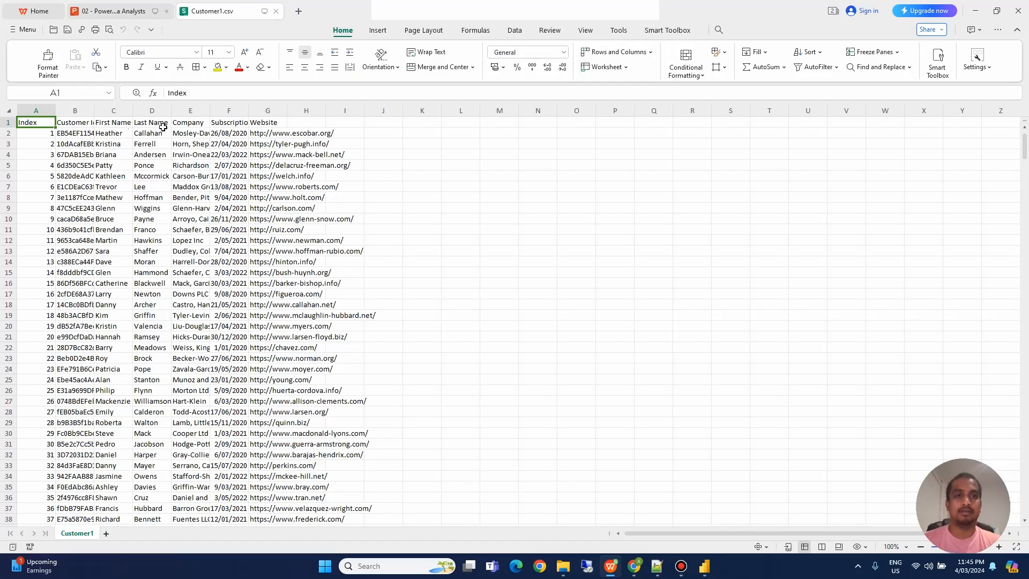
{"action": "left_click_drag", "start_coordinate": [46, 107], "coordinate": [306, 109]}
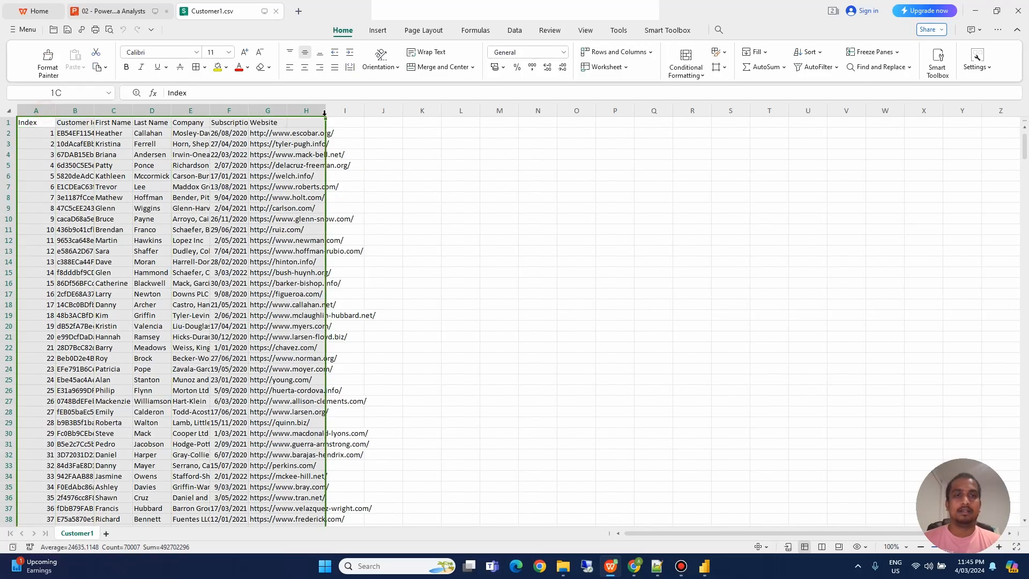
{"action": "double_click", "coordinate": [288, 111]}
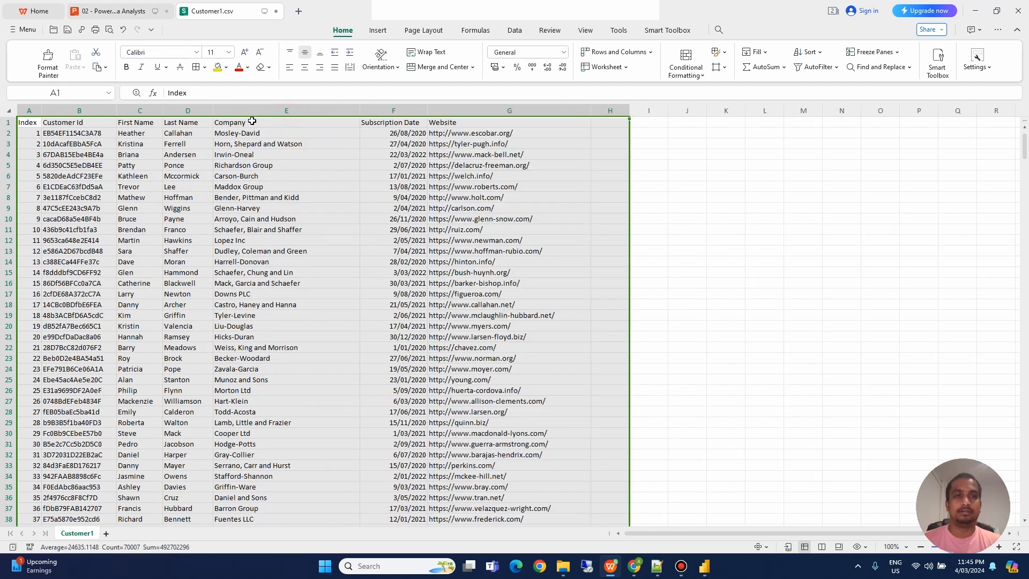
Step: Rename the Customer Id header in cell B1 to CustomerId
{"action": "double_click", "coordinate": [81, 122]}
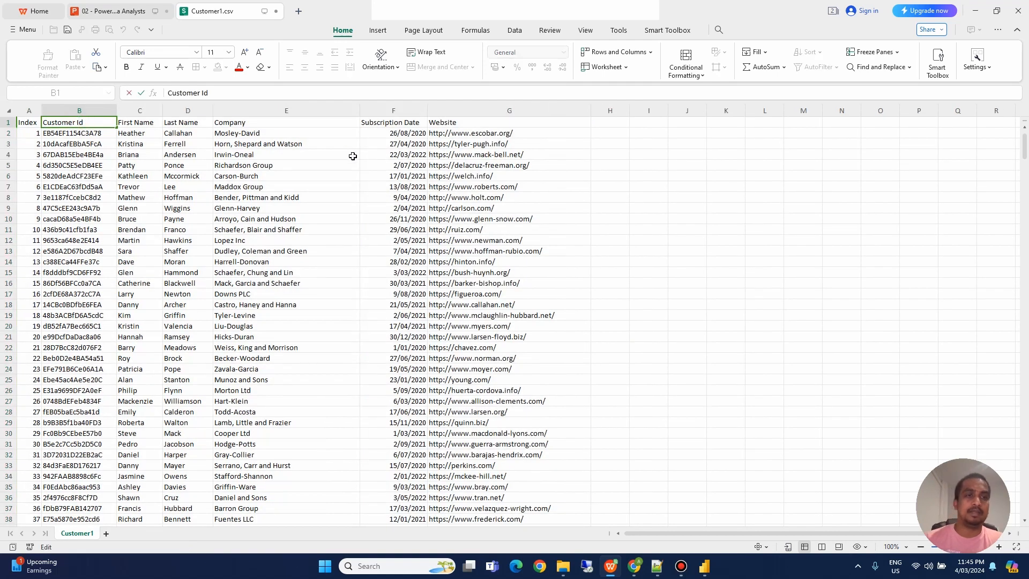
{"action": "key", "text": "BackSpace"}
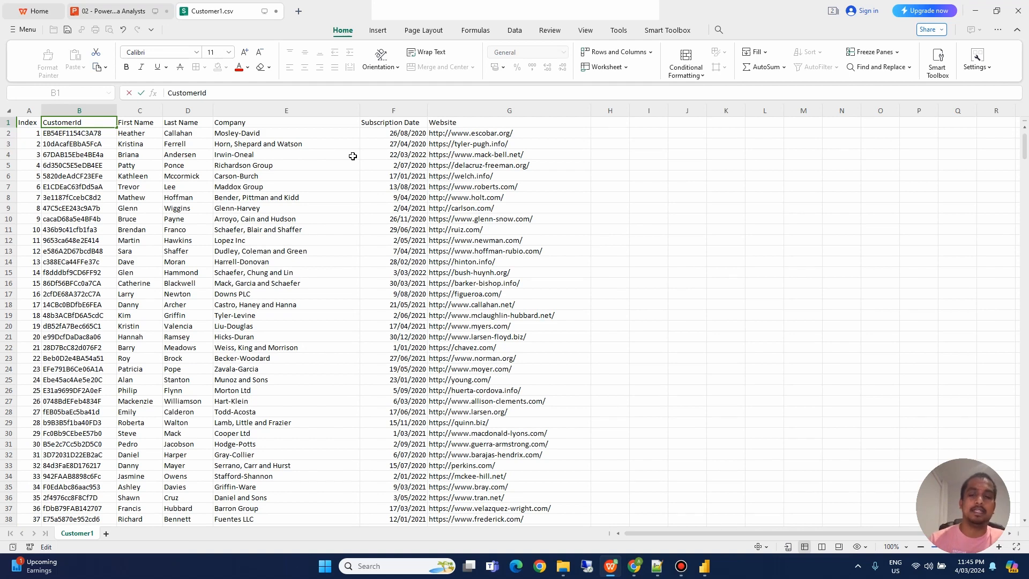
{"action": "key", "text": "Return"}
{"action": "left_click", "coordinate": [362, 187]}
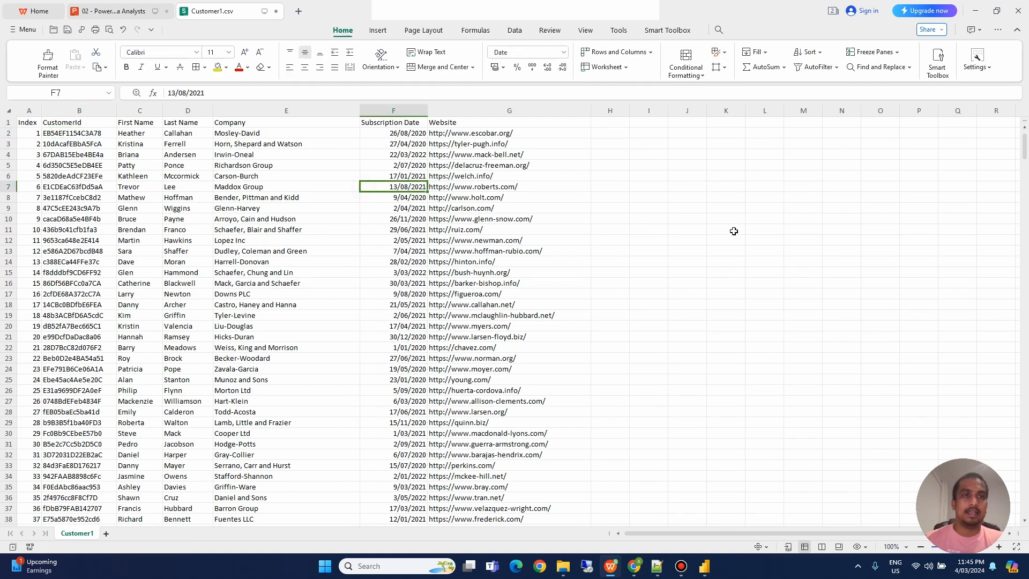
Step: Replace the Index value in cell A3 with the text "two"
{"action": "left_click", "coordinate": [29, 143]}
{"action": "type", "text": "two"}
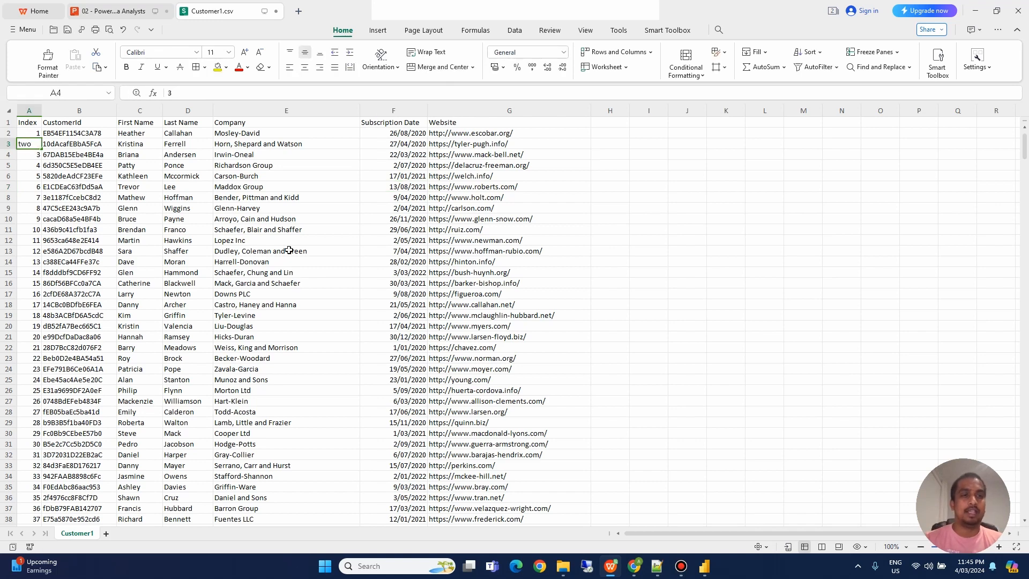
{"action": "key", "text": "Return"}
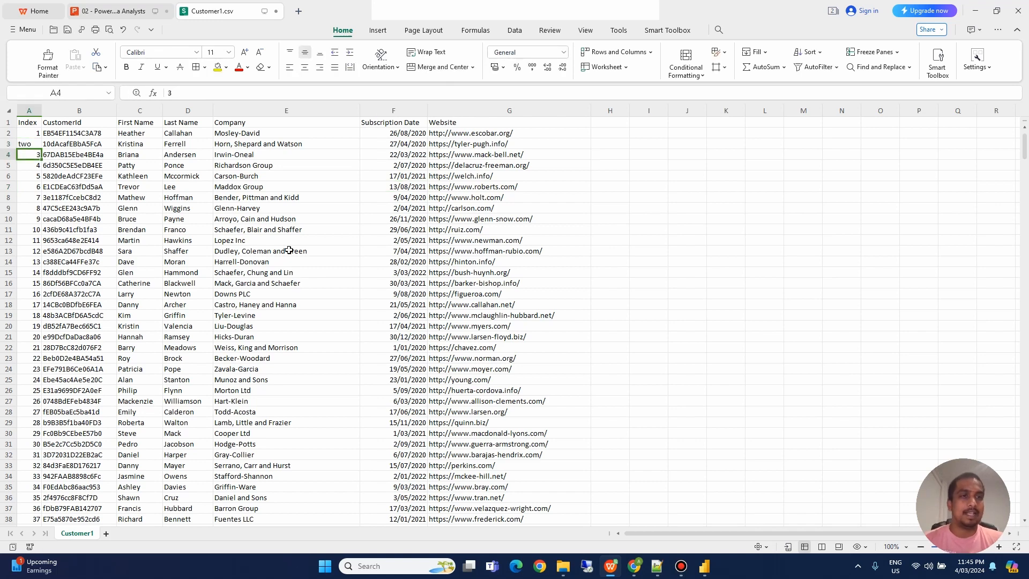
{"action": "key", "text": "Up"}
{"action": "key", "text": "Up"}
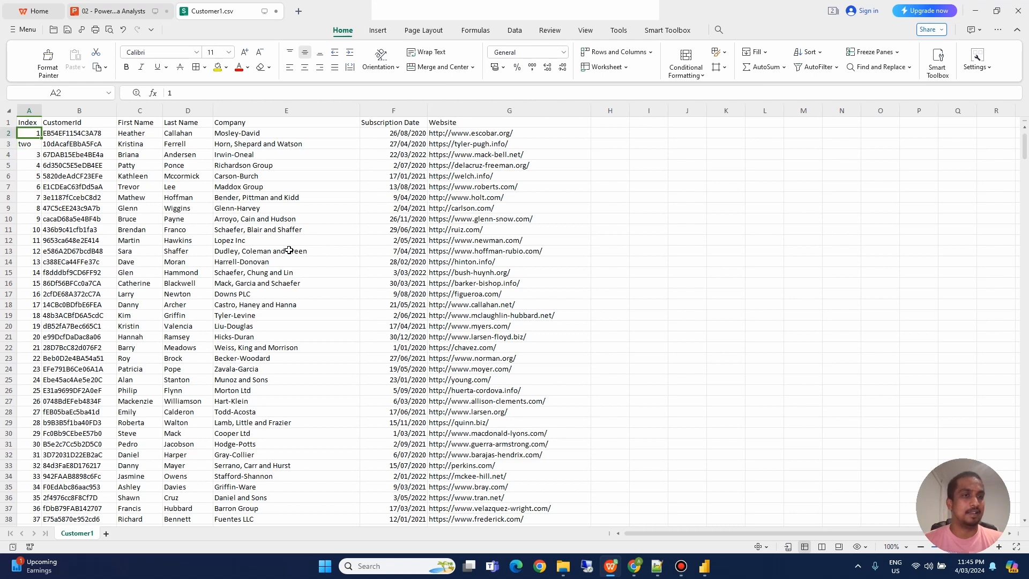
{"action": "key", "text": "Down"}
{"action": "key", "text": "Down"}
{"action": "key", "text": "Down"}
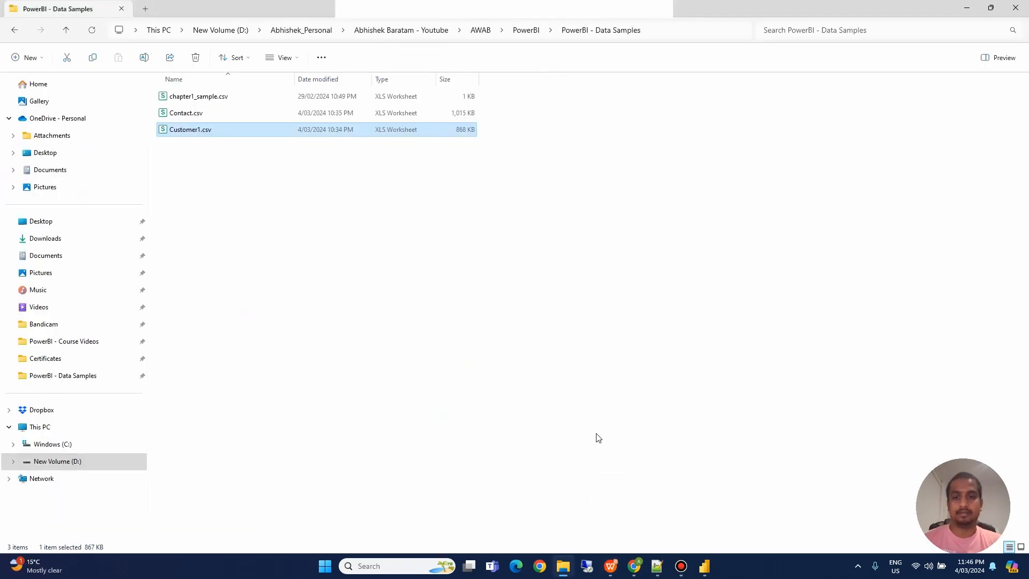
Step: Switch back to the Power Query Editor, refresh the Customer query's preview, and examine the column named in the error details
{"action": "mouse_move", "coordinate": [702, 566]}
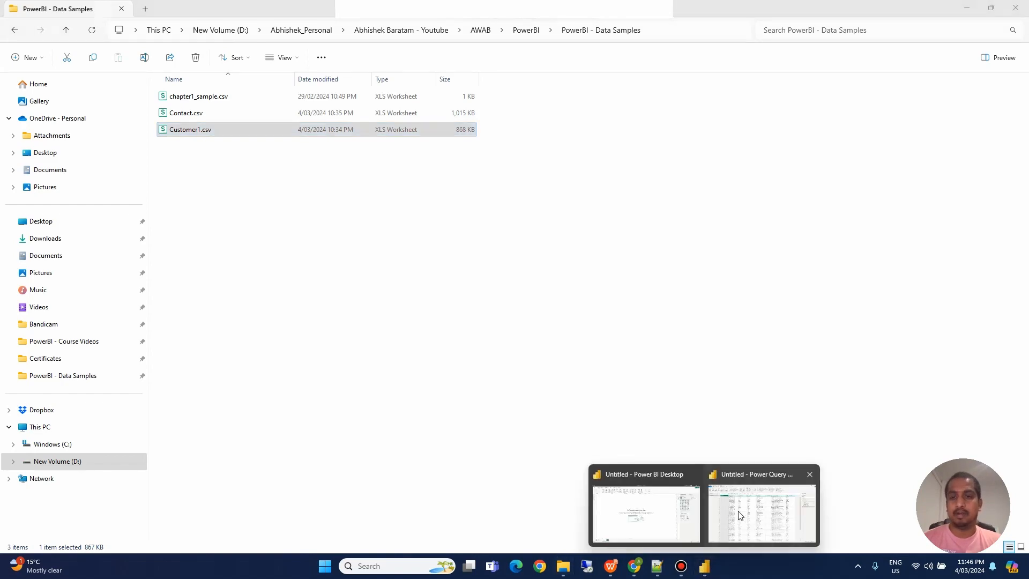
{"action": "left_click", "coordinate": [749, 512]}
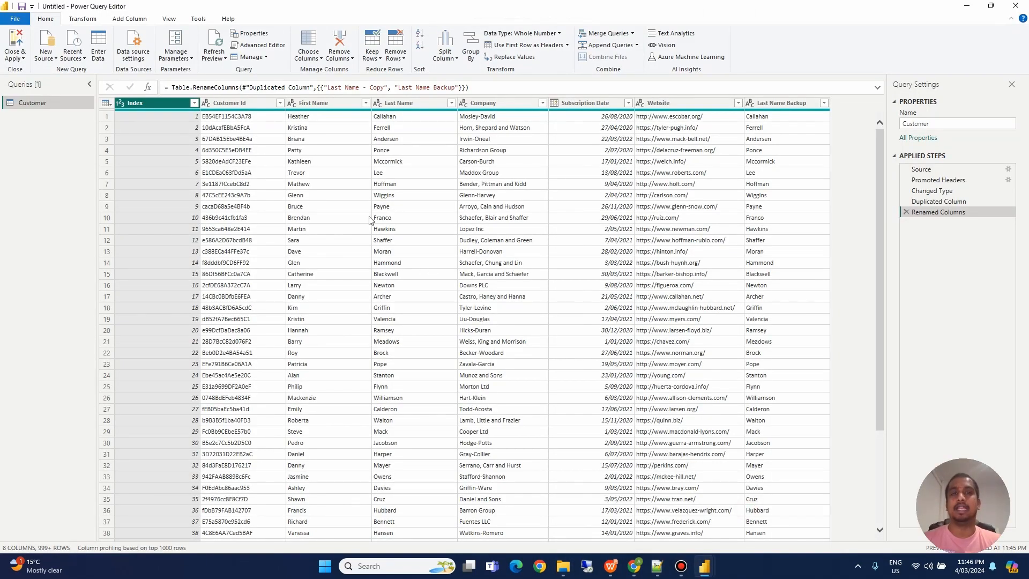
{"action": "left_click", "coordinate": [215, 44]}
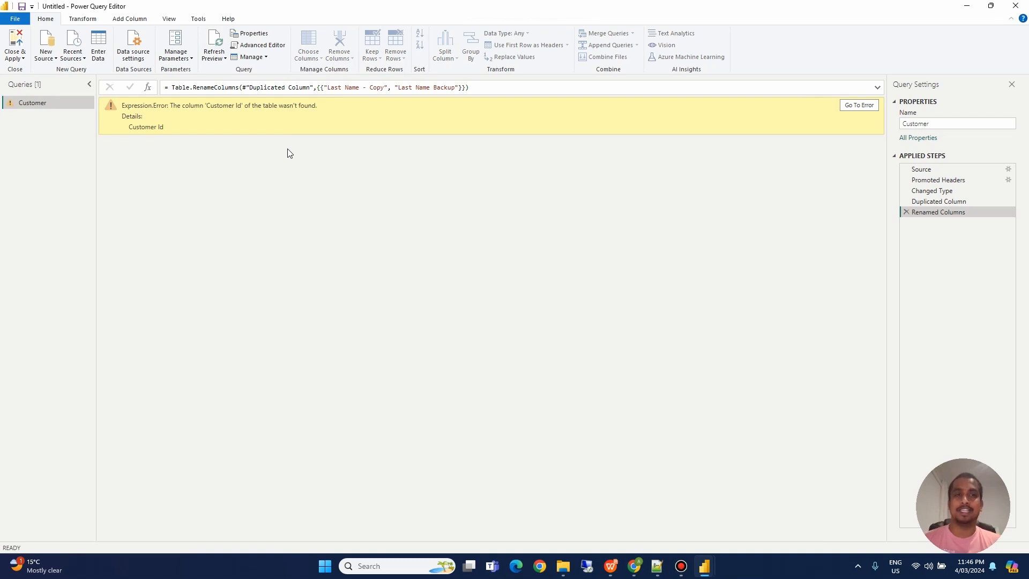
{"action": "left_click_drag", "start_coordinate": [128, 126], "coordinate": [181, 124]}
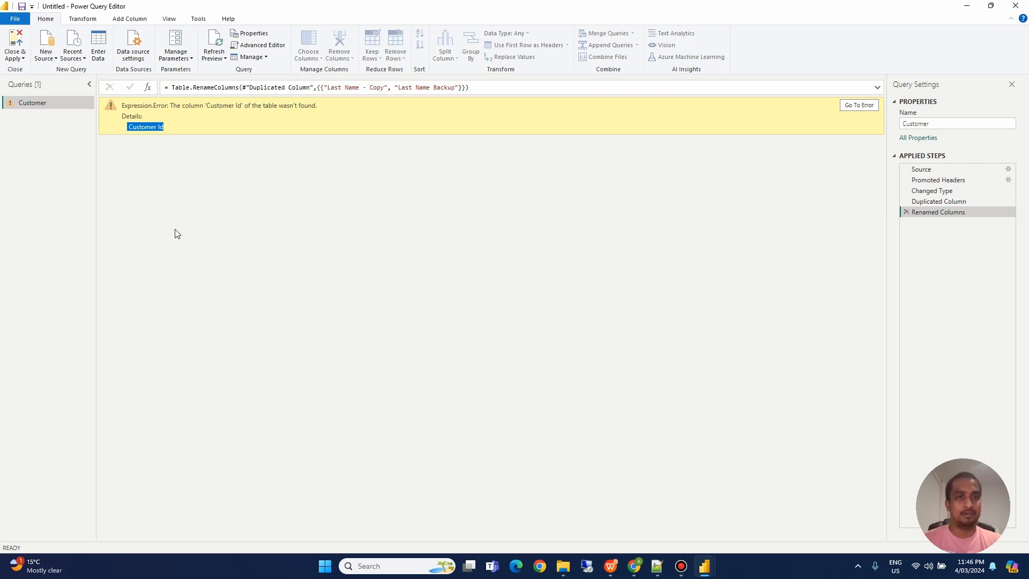
{"action": "left_click", "coordinate": [280, 232]}
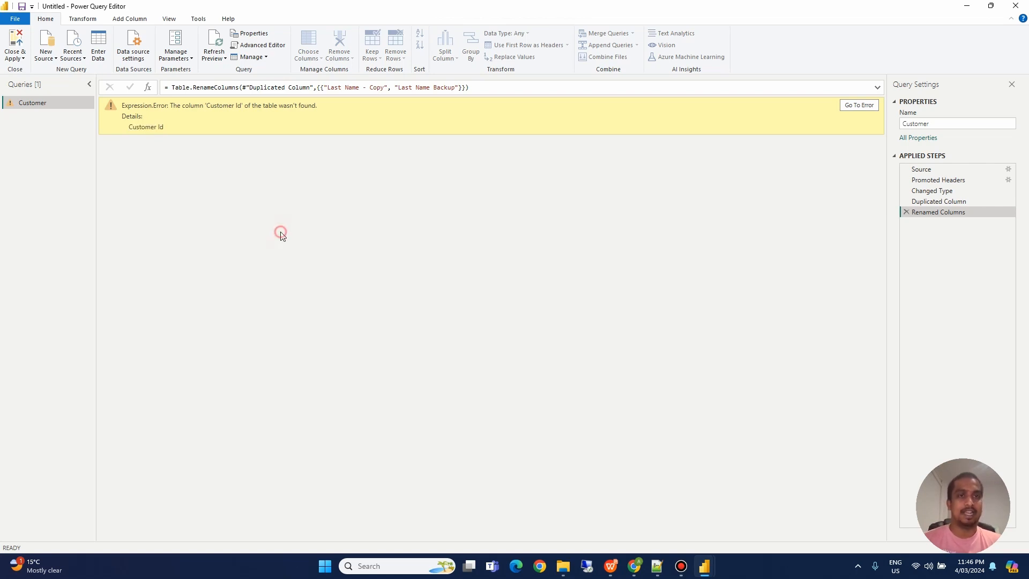
Step: Change Customer Id to CustomerId in the Changed Type line of the query's M code using the Advanced Editor, and refresh the preview
{"action": "left_click", "coordinate": [263, 46]}
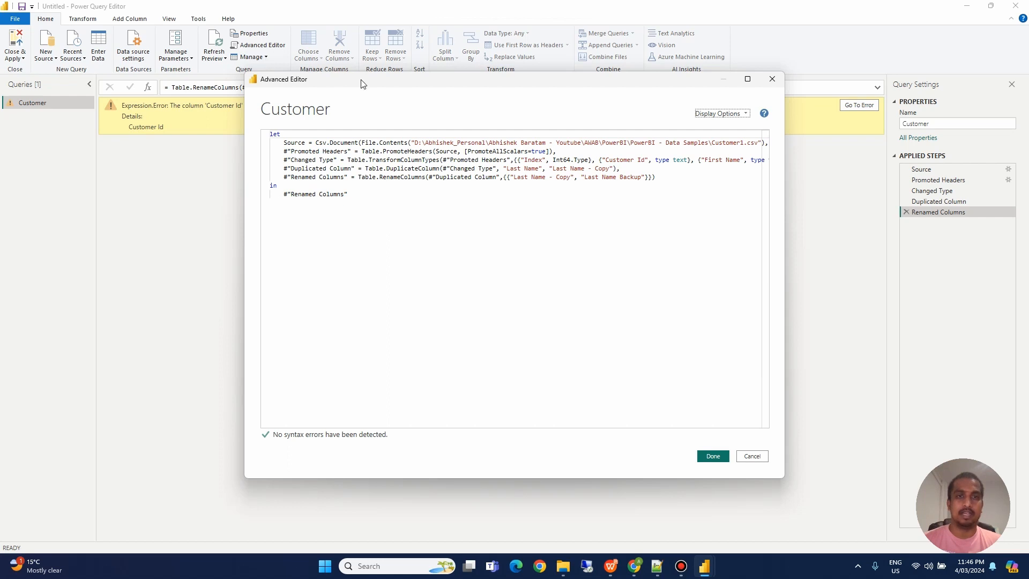
{"action": "left_click_drag", "start_coordinate": [361, 80], "coordinate": [253, 77]}
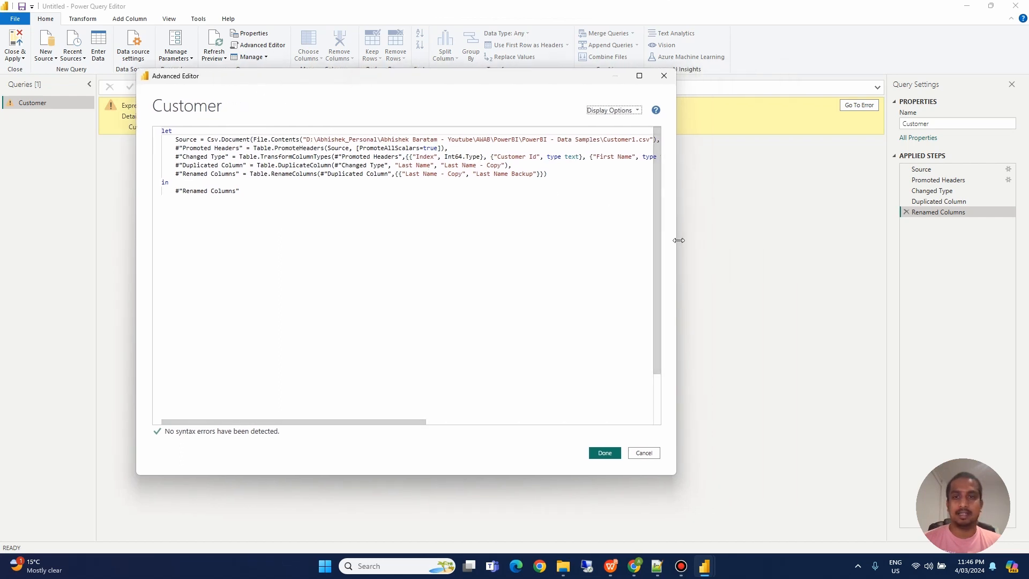
{"action": "left_click_drag", "start_coordinate": [676, 235], "coordinate": [1017, 236]}
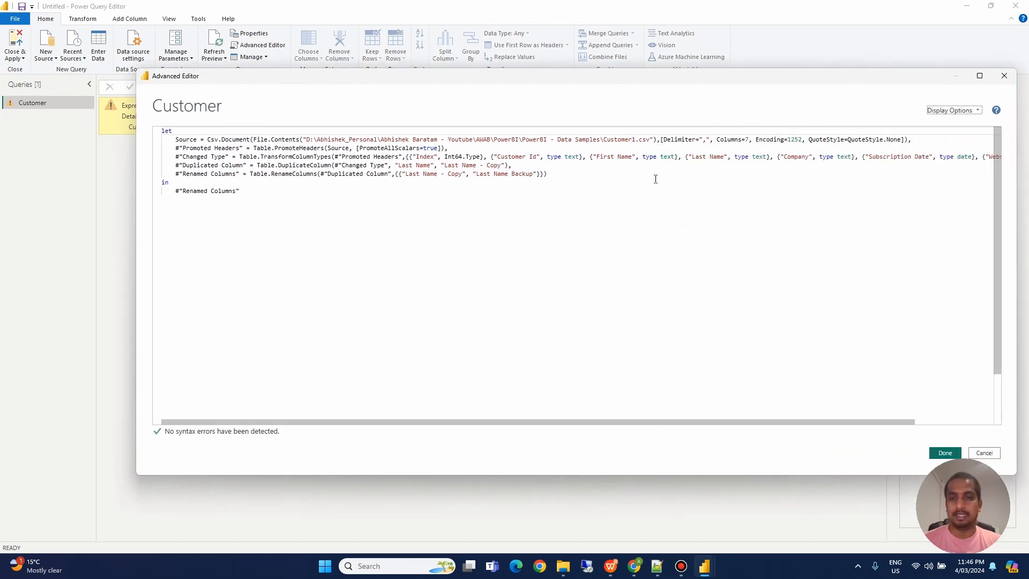
{"action": "left_click", "coordinate": [531, 157]}
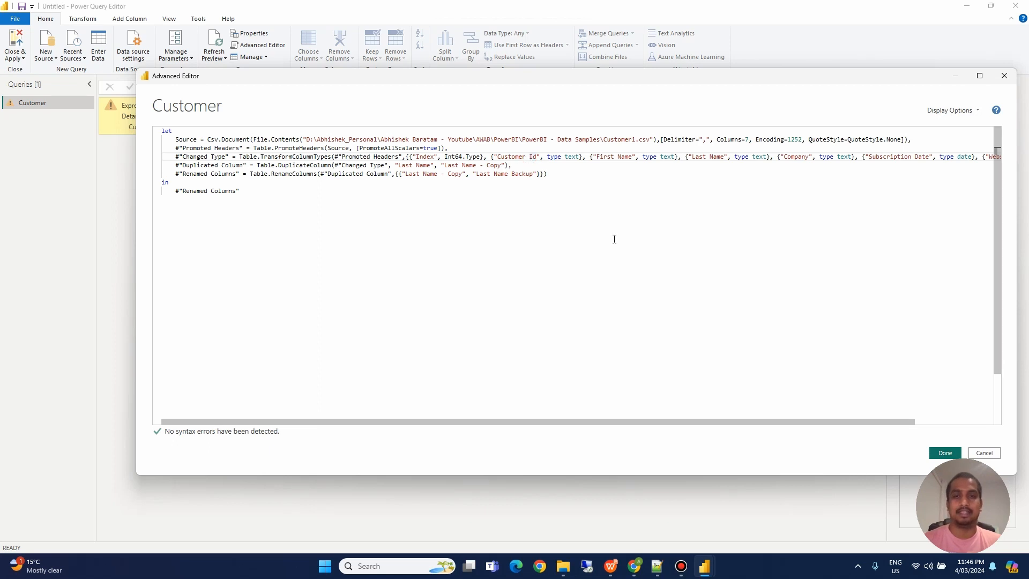
{"action": "key", "text": "BackSpace"}
{"action": "left_click", "coordinate": [526, 290]}
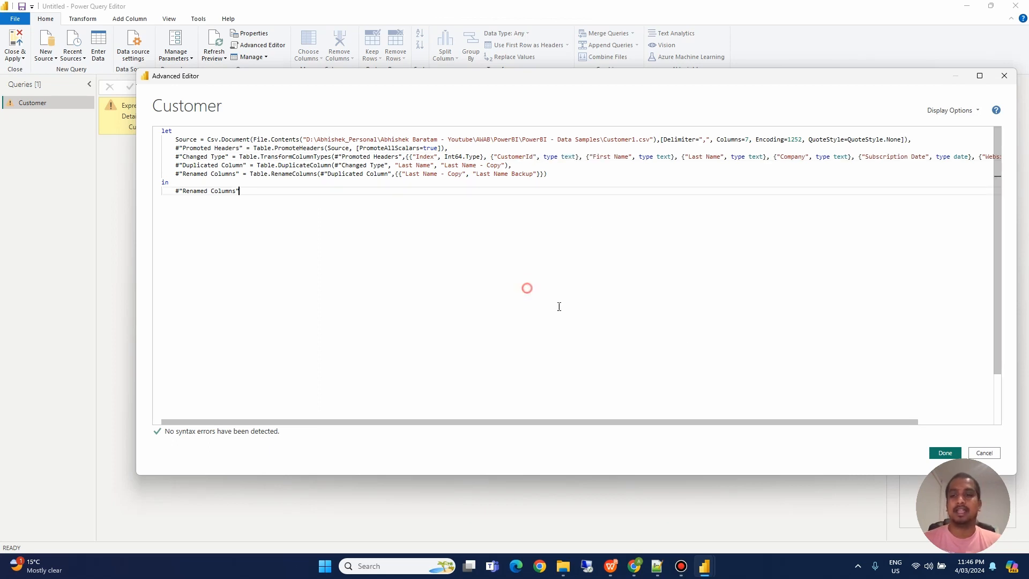
{"action": "left_click", "coordinate": [958, 452]}
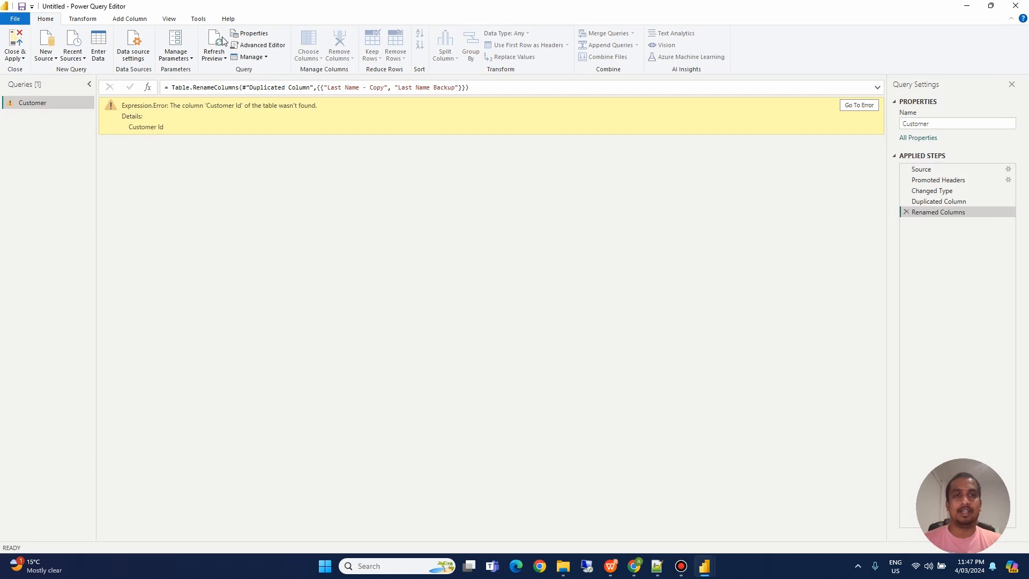
{"action": "left_click", "coordinate": [219, 41]}
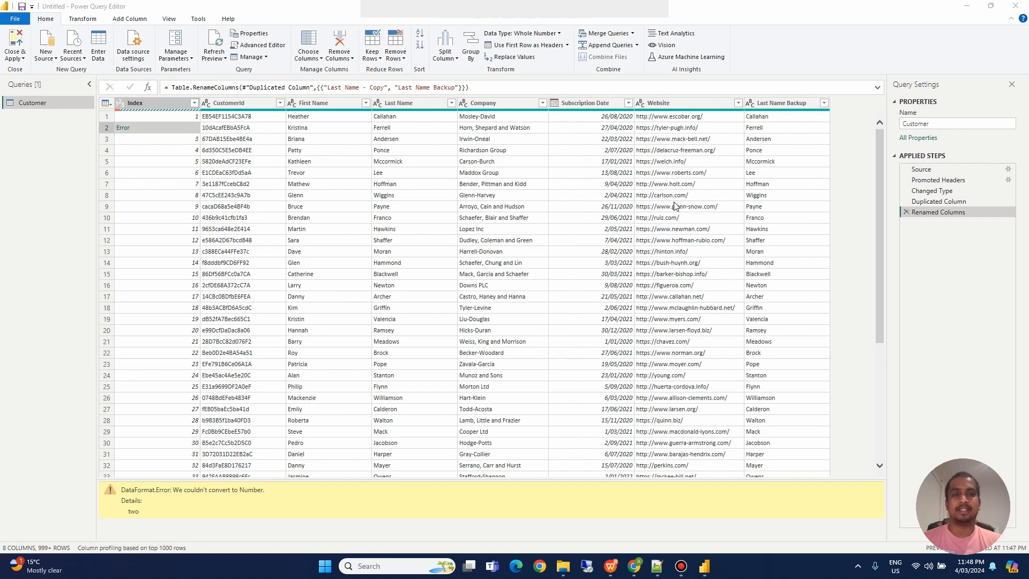
Step: Select the Error cell in the Index column and enable column distribution, column profile and column quality for the data preview
{"action": "left_click", "coordinate": [155, 127]}
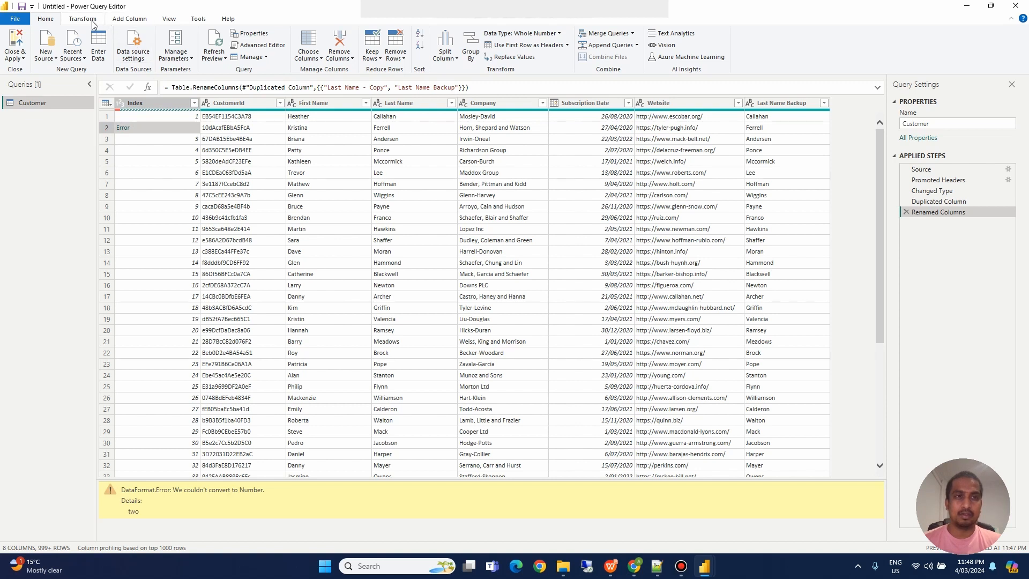
{"action": "left_click", "coordinate": [169, 20]}
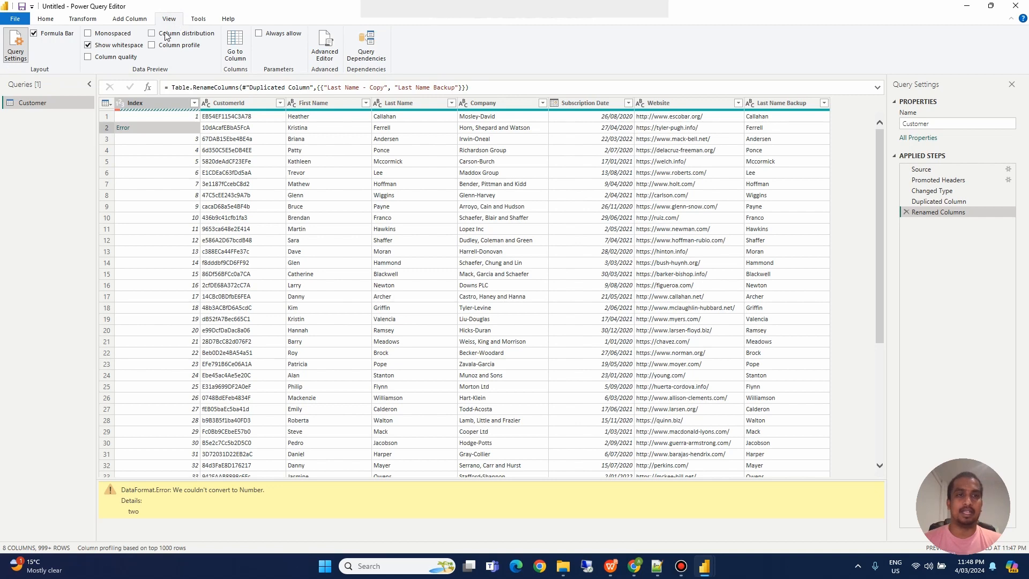
{"action": "left_click", "coordinate": [151, 33]}
{"action": "left_click", "coordinate": [152, 45]}
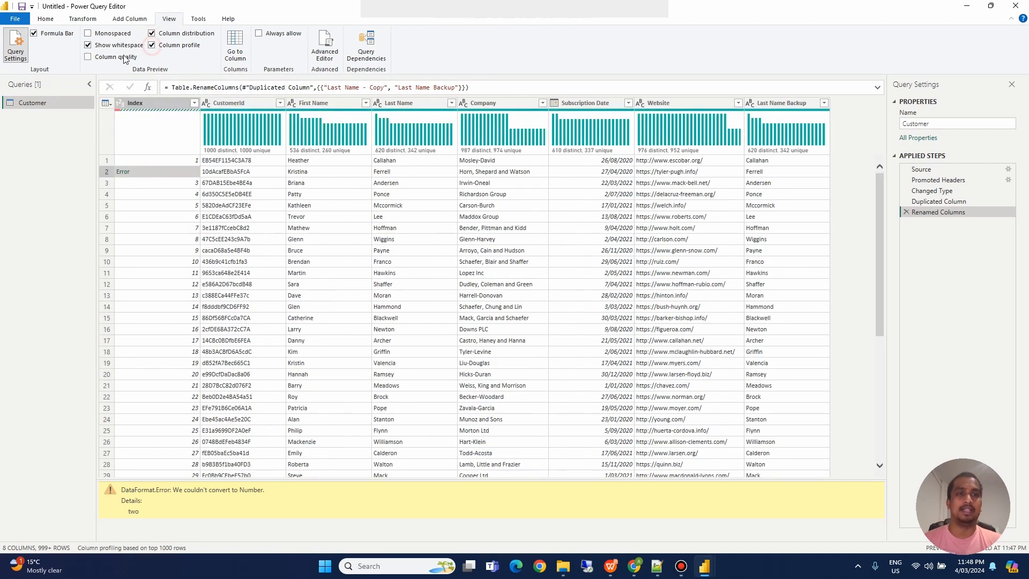
{"action": "left_click", "coordinate": [88, 56]}
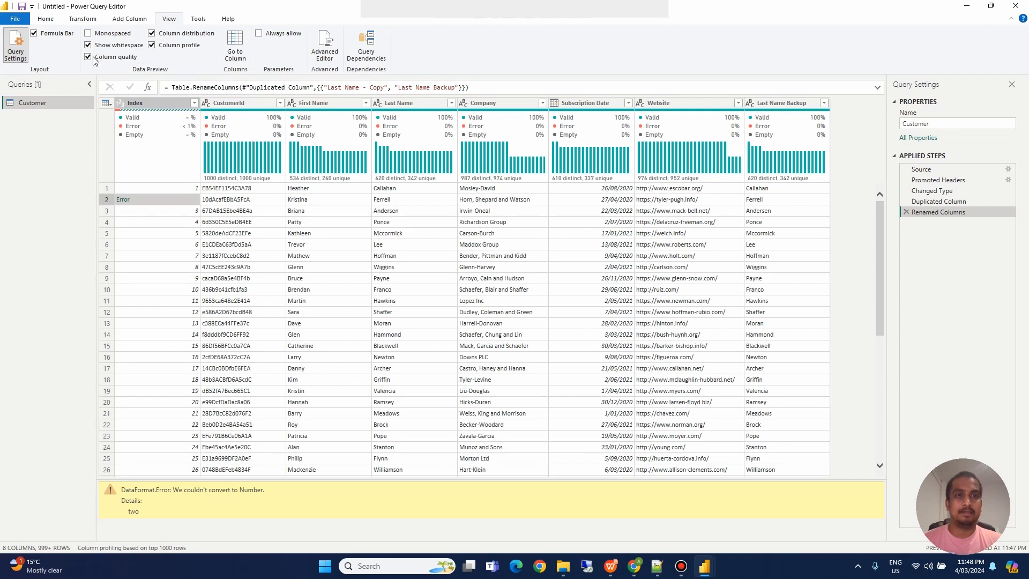
Step: Disable column profile and column distribution, and examine the valid, error and empty shares of the Index column
{"action": "left_click", "coordinate": [152, 45]}
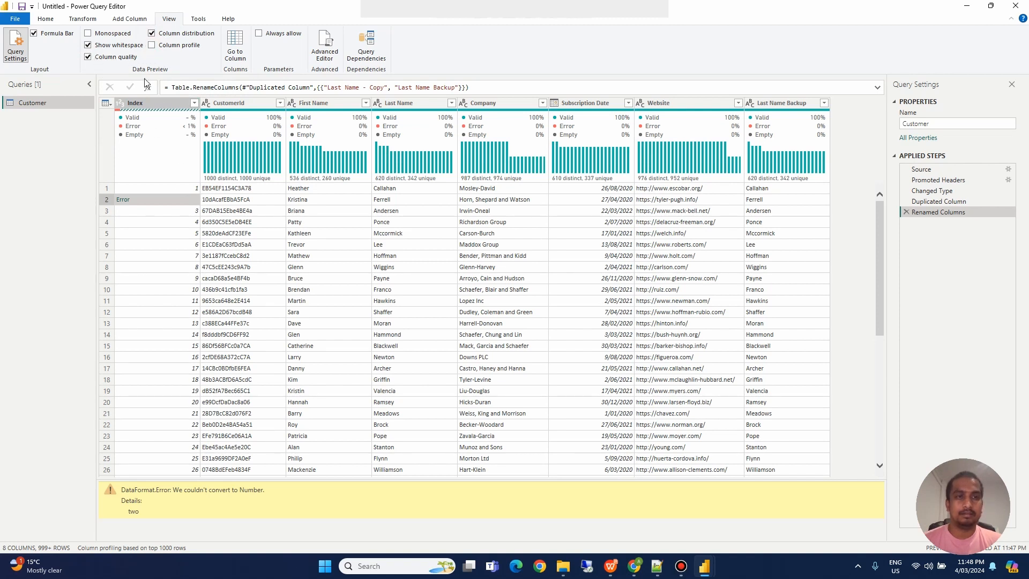
{"action": "mouse_move", "coordinate": [176, 138]}
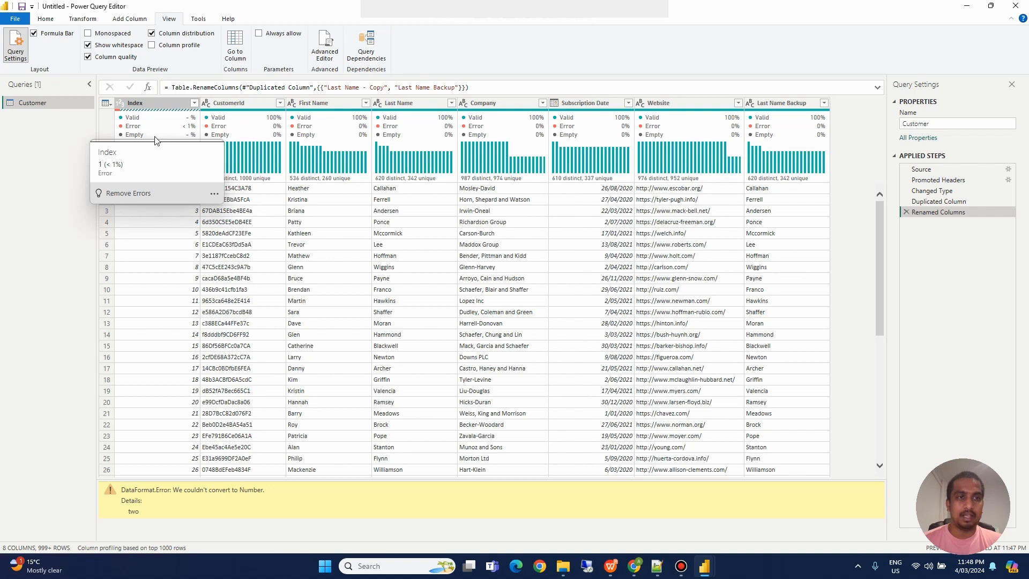
{"action": "left_click", "coordinate": [152, 34]}
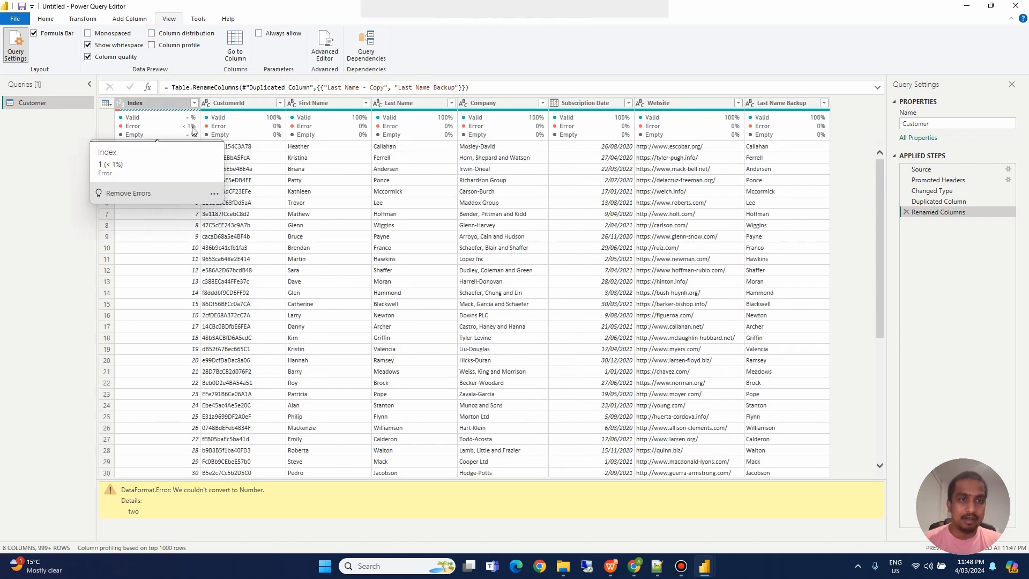
{"action": "left_click", "coordinate": [47, 166]}
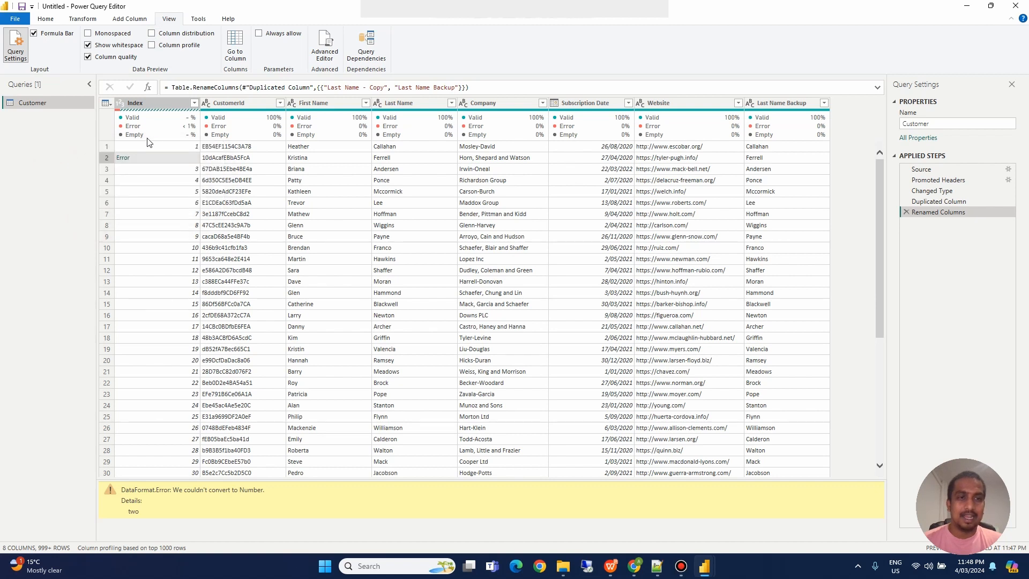
{"action": "mouse_move", "coordinate": [192, 140]}
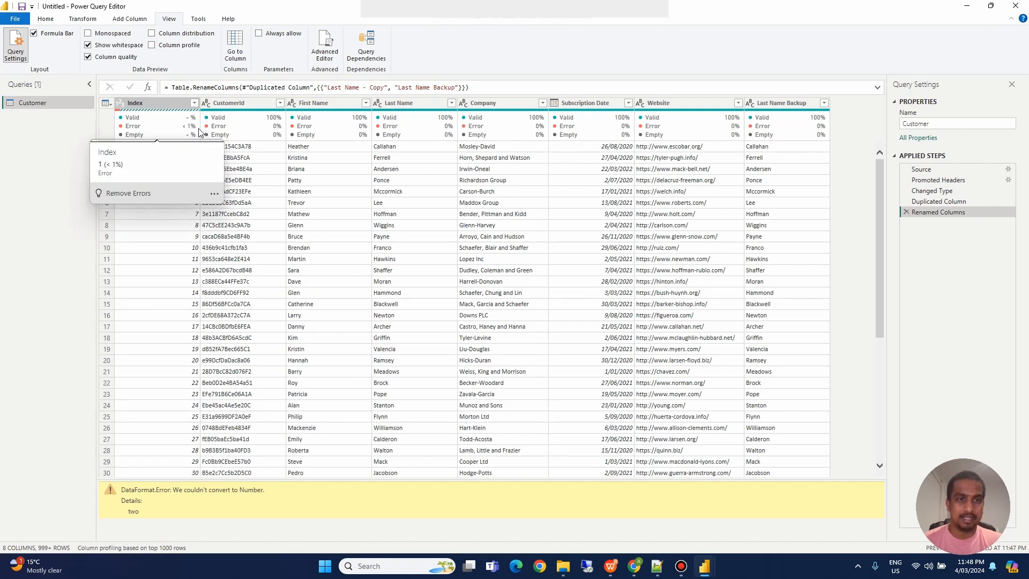
{"action": "left_click", "coordinate": [27, 199]}
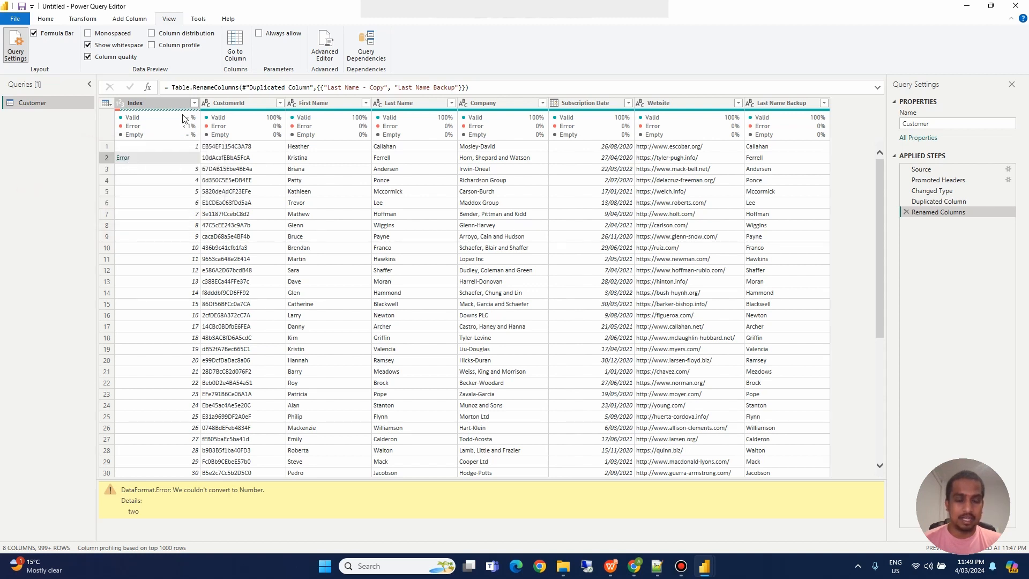
{"action": "mouse_move", "coordinate": [194, 120]}
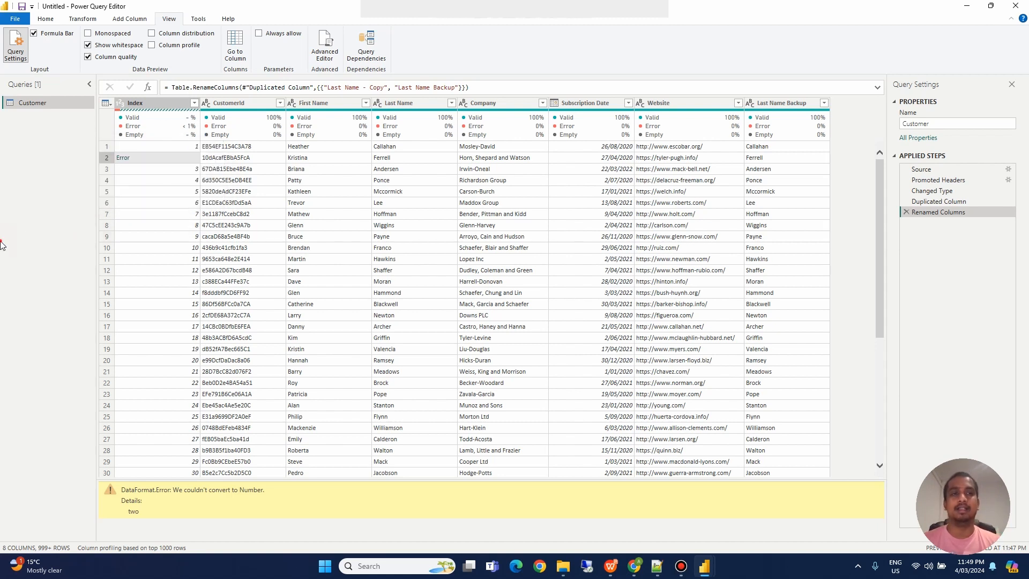
Step: Drill down into the Error value in row 2 of the Index column and examine its error message and details
{"action": "left_click", "coordinate": [123, 159]}
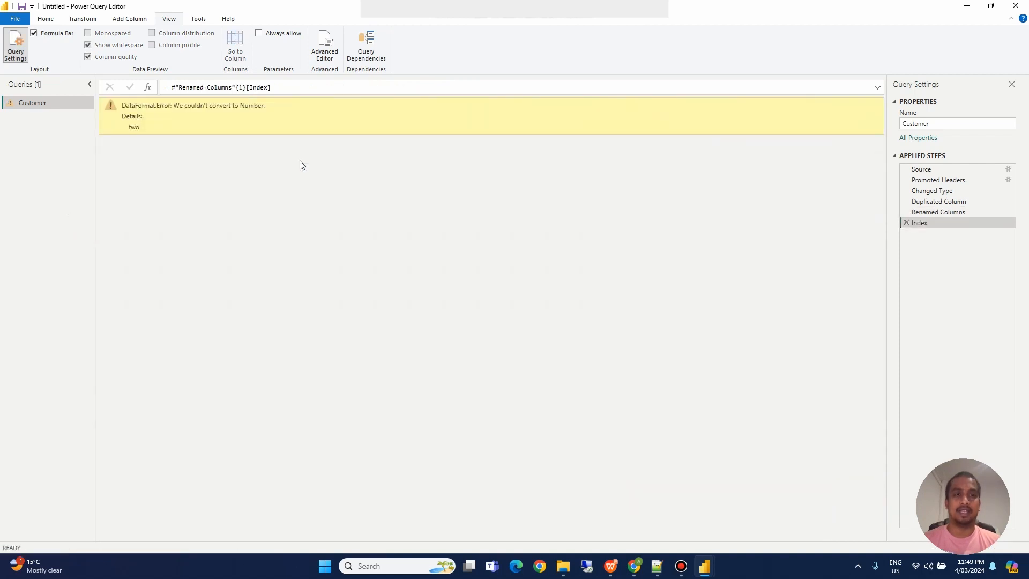
{"action": "left_click_drag", "start_coordinate": [174, 109], "coordinate": [294, 108]}
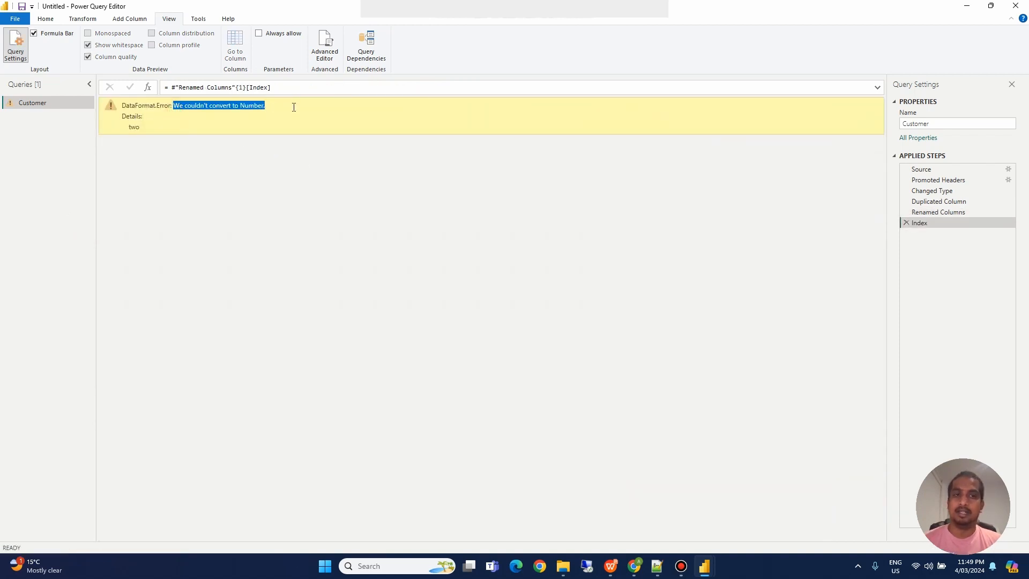
{"action": "left_click", "coordinate": [177, 106]}
{"action": "left_click_drag", "start_coordinate": [176, 106], "coordinate": [289, 108]}
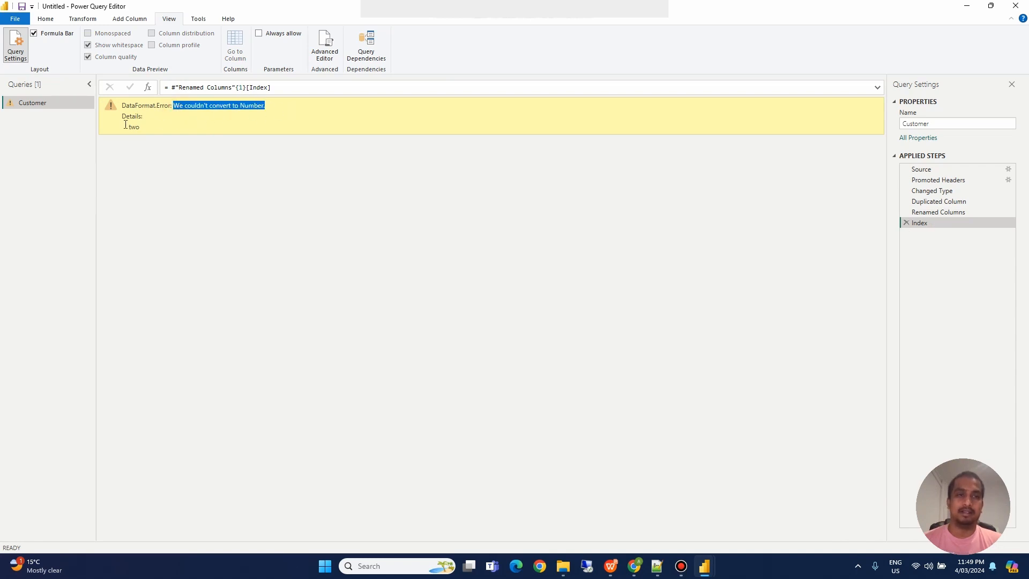
{"action": "left_click_drag", "start_coordinate": [125, 127], "coordinate": [152, 128]}
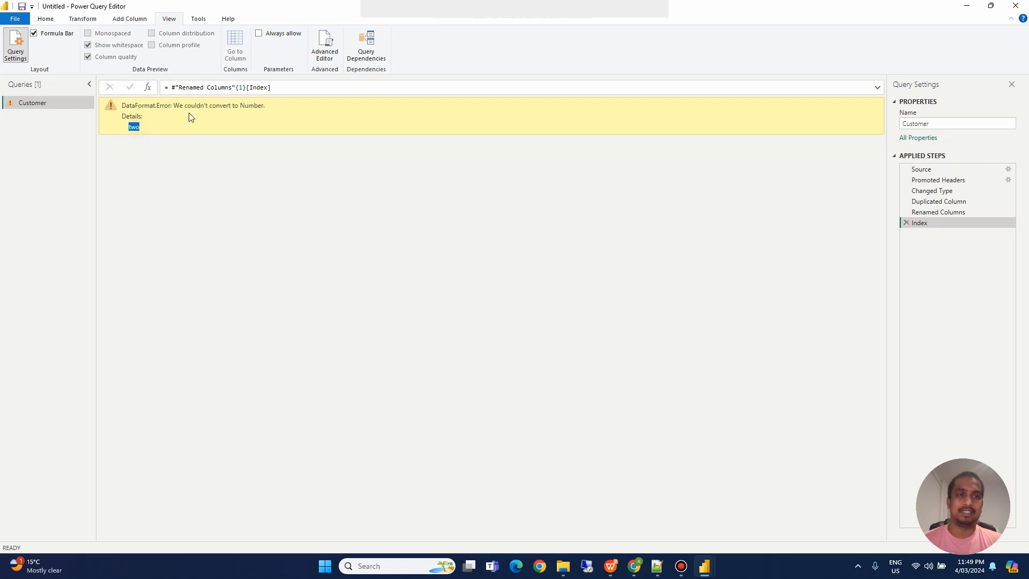
{"action": "left_click_drag", "start_coordinate": [177, 106], "coordinate": [267, 106]}
{"action": "left_click", "coordinate": [269, 109]}
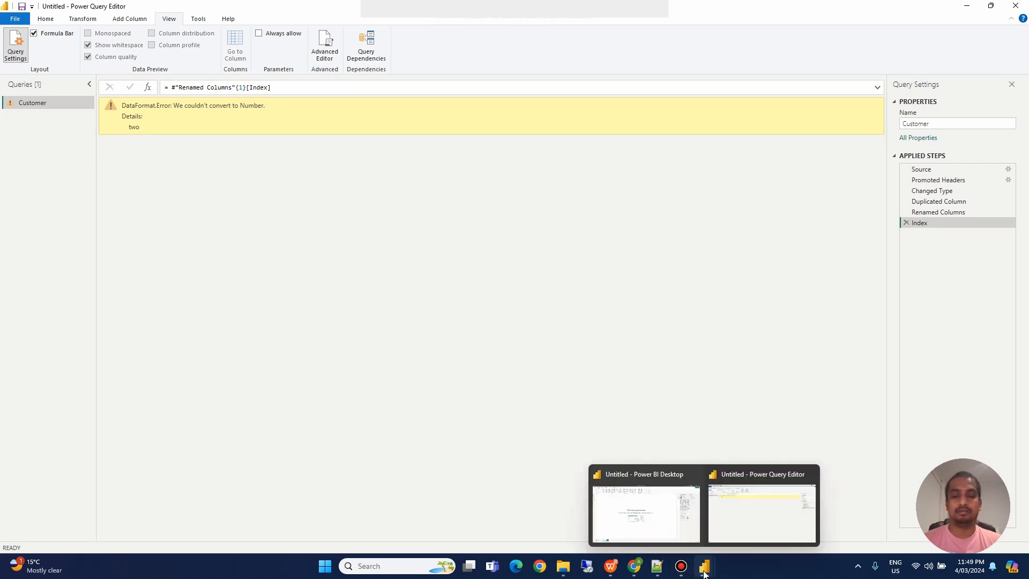
Step: Switch to the WPS presentation and show the closing "Thank you!" slide
{"action": "left_click", "coordinate": [611, 566]}
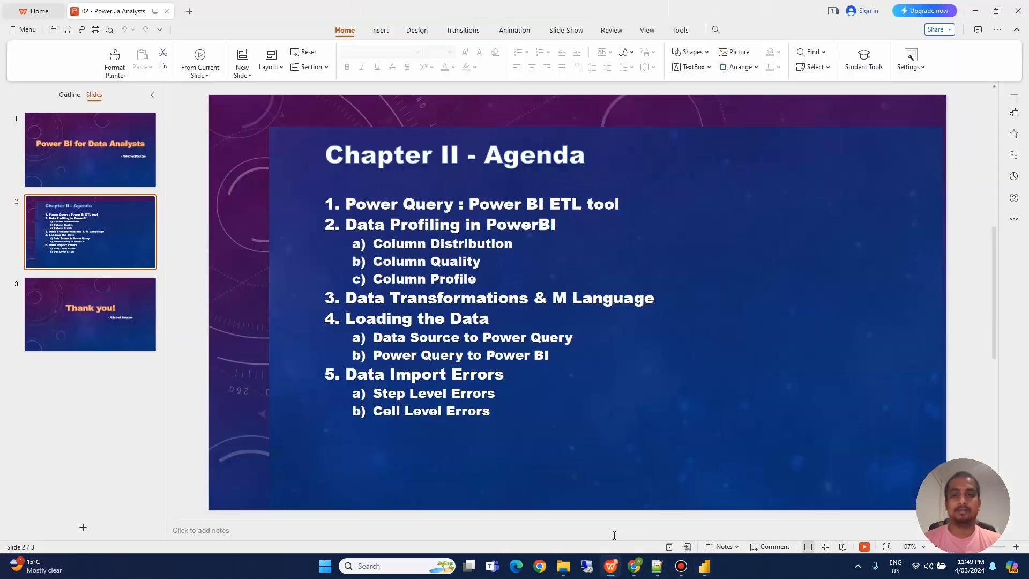
{"action": "left_click", "coordinate": [124, 304]}
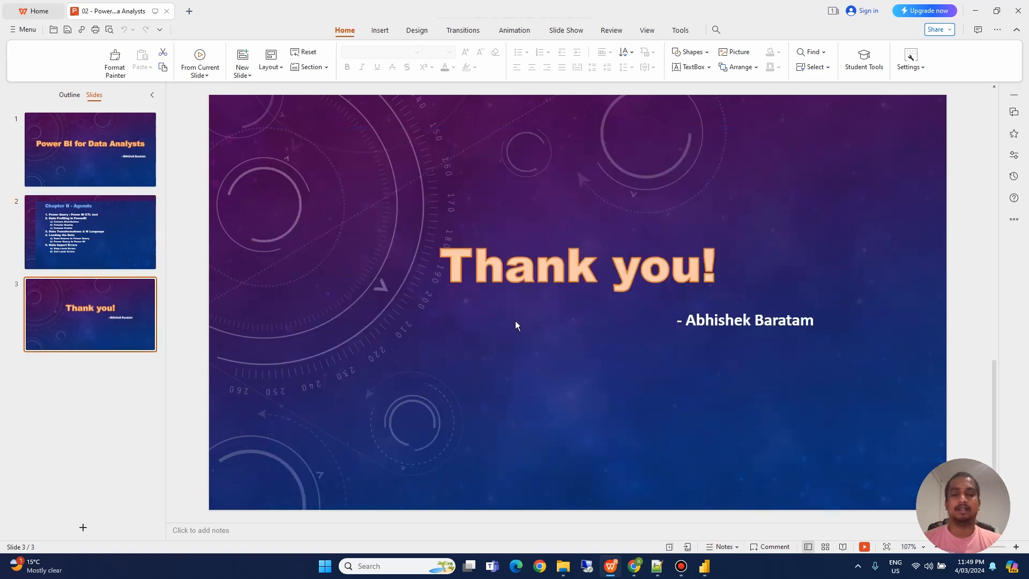